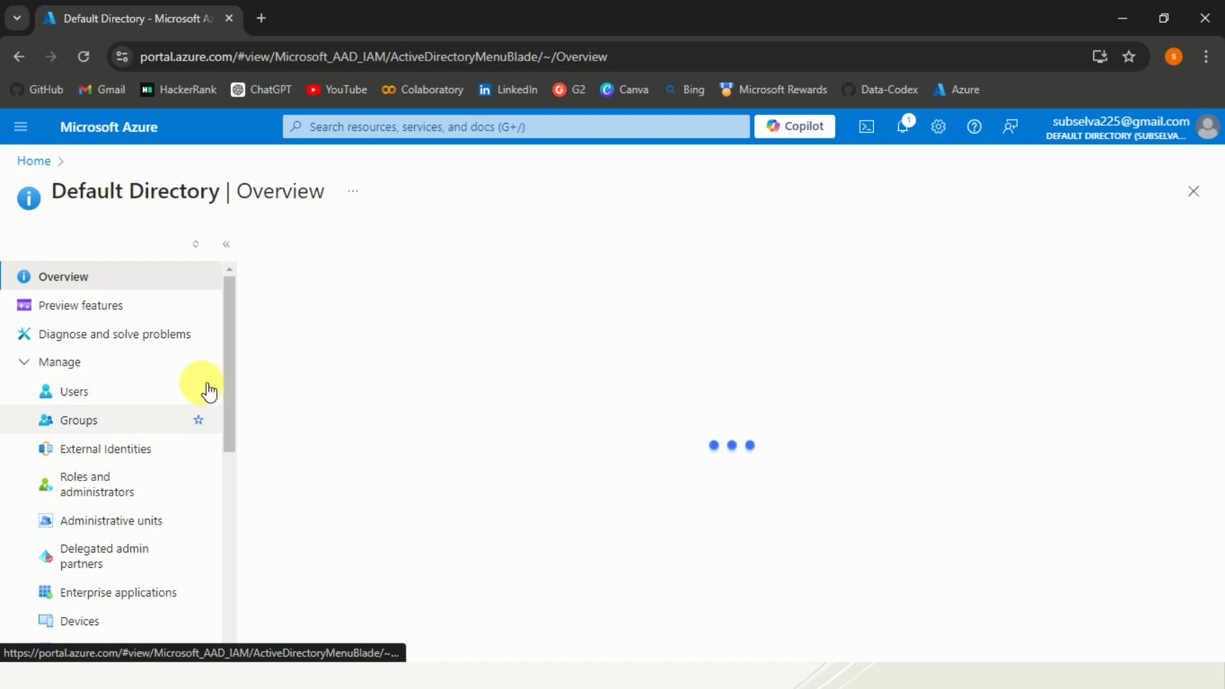
Register a new single-tenant application named Blob_auth_app under the directory's app registrations, without a redirect URI
{"action": "left_click_drag", "start_coordinate": [229, 372], "coordinate": [229, 407]}
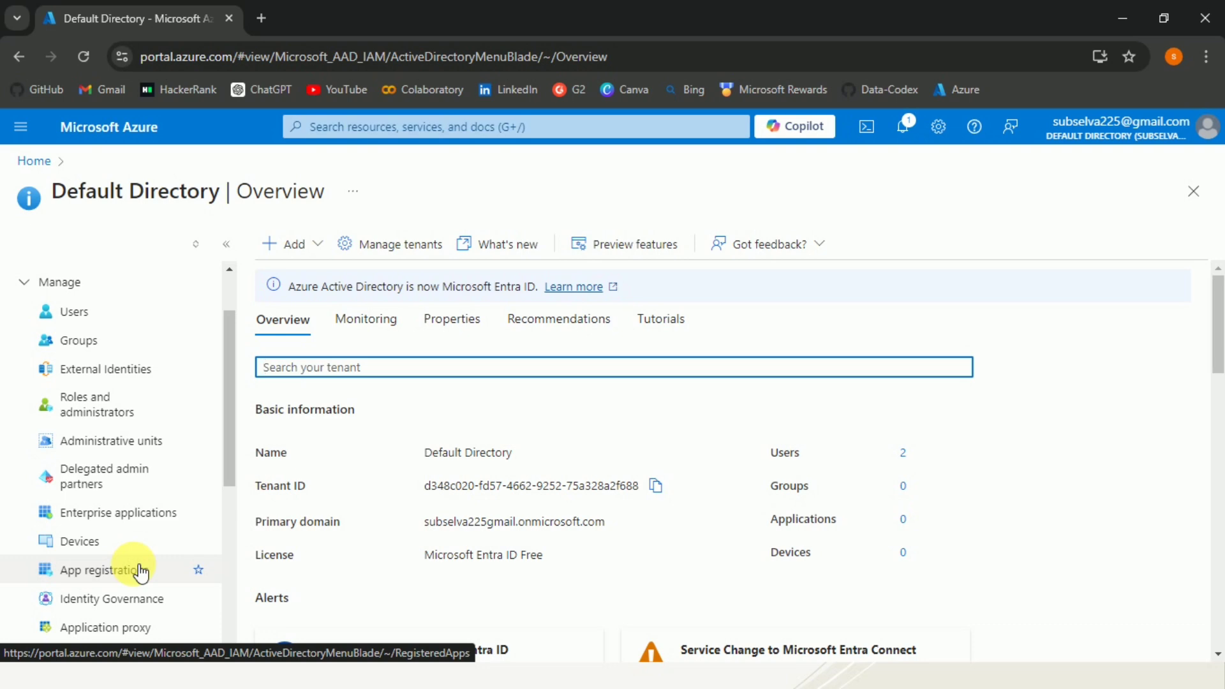
{"action": "left_click", "coordinate": [141, 571]}
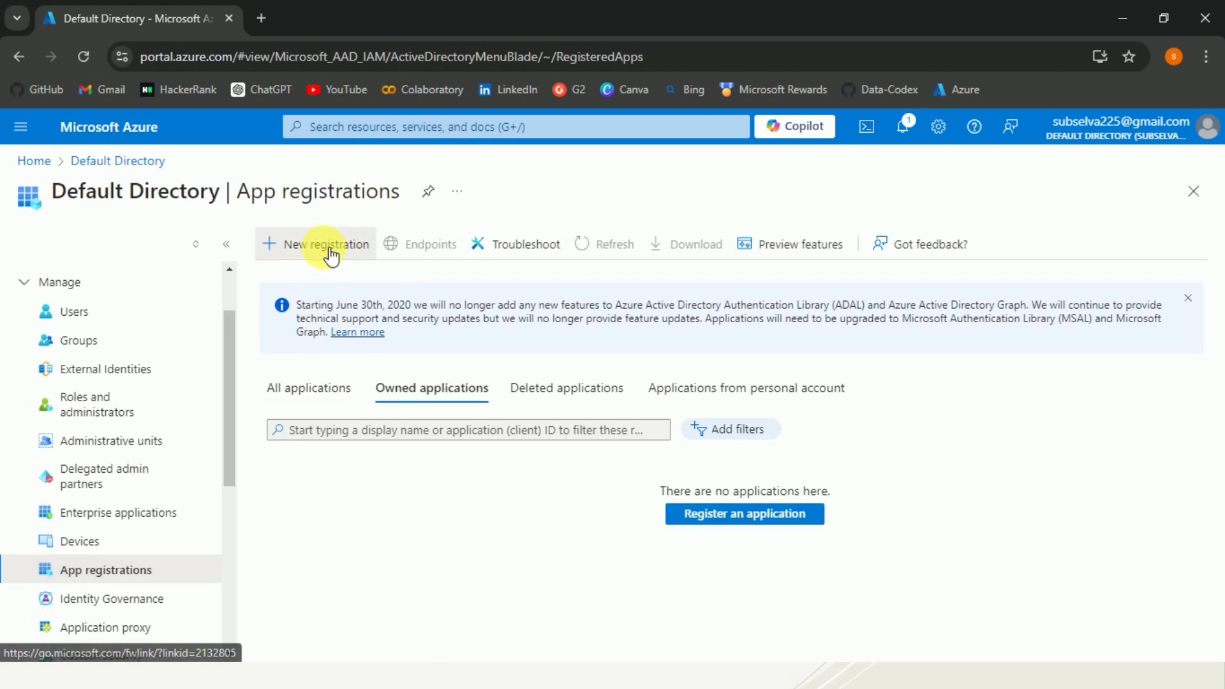
{"action": "left_click", "coordinate": [329, 248]}
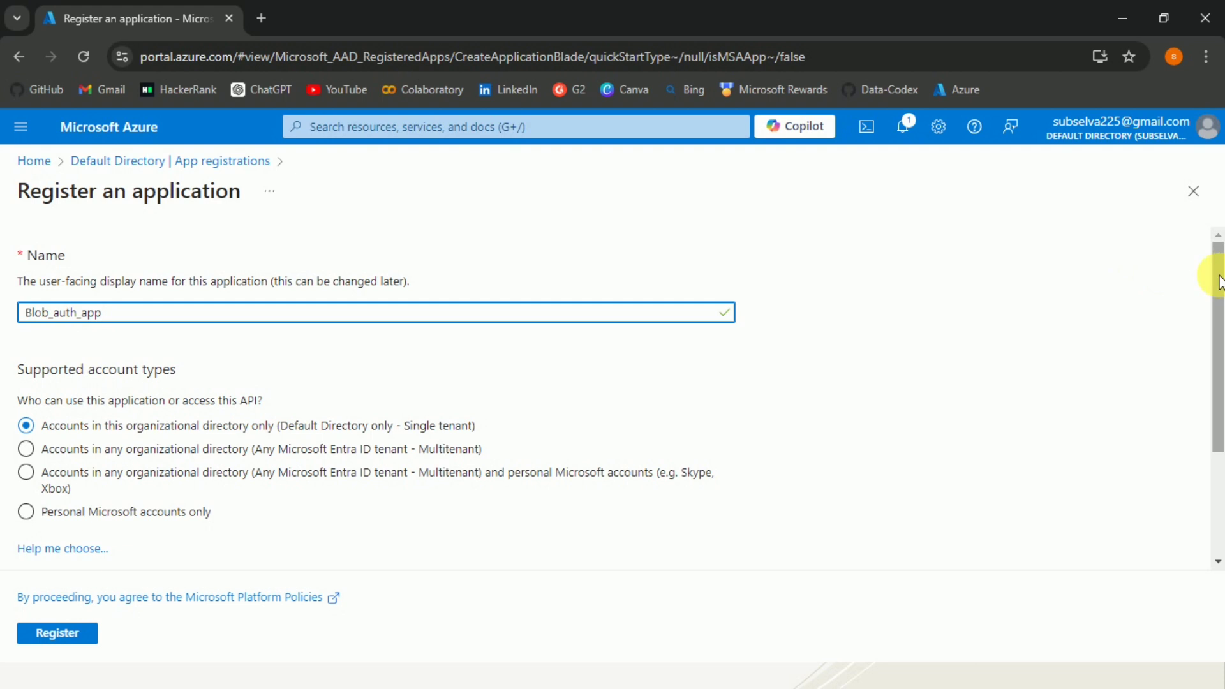
{"action": "left_click_drag", "start_coordinate": [1218, 275], "coordinate": [1218, 365]}
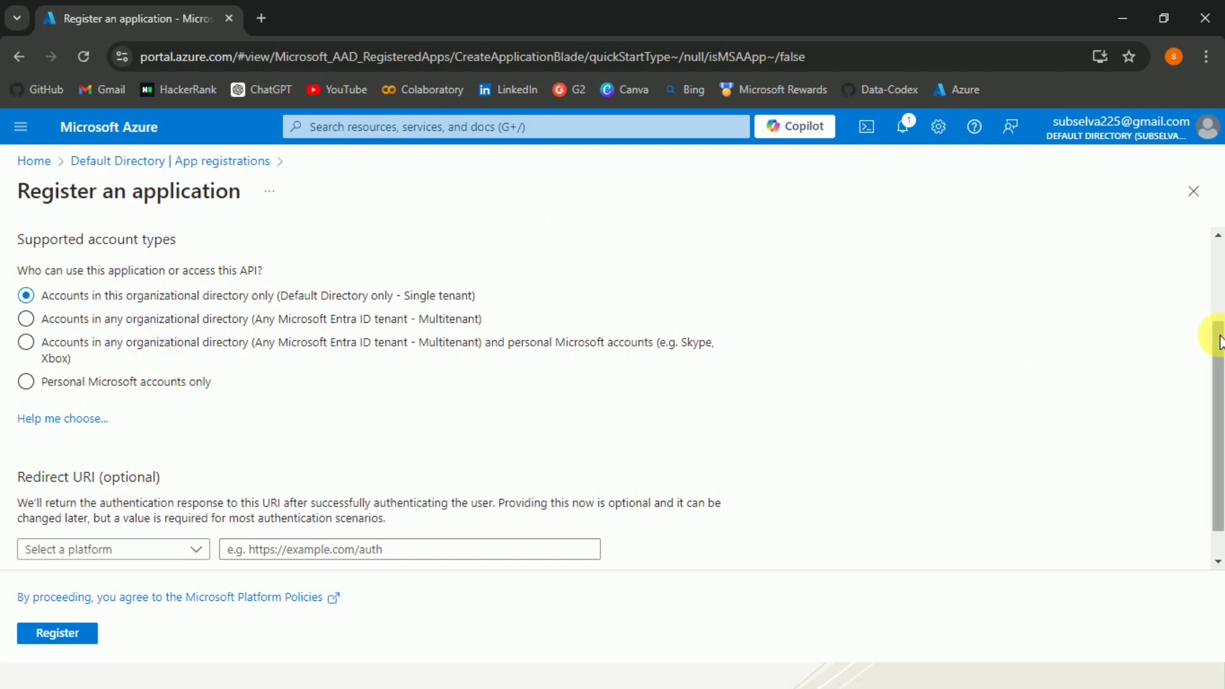
{"action": "scroll", "coordinate": [1219, 380], "scroll_direction": "down", "scroll_amount": 1}
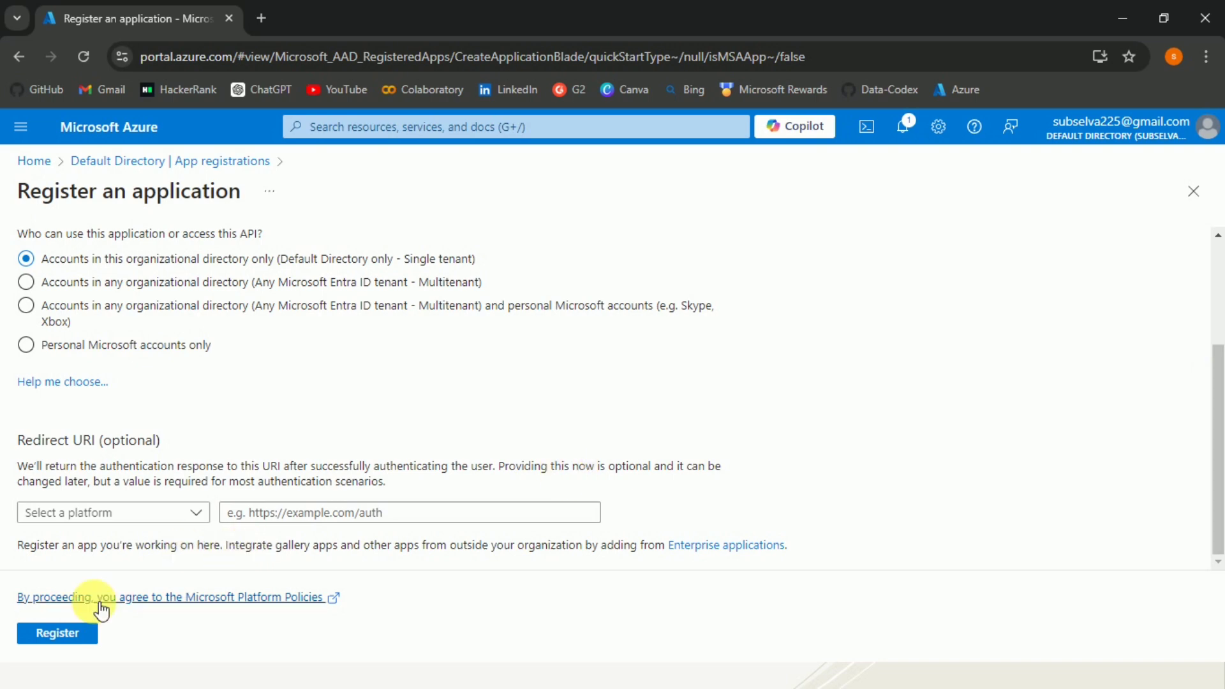
{"action": "left_click", "coordinate": [66, 632]}
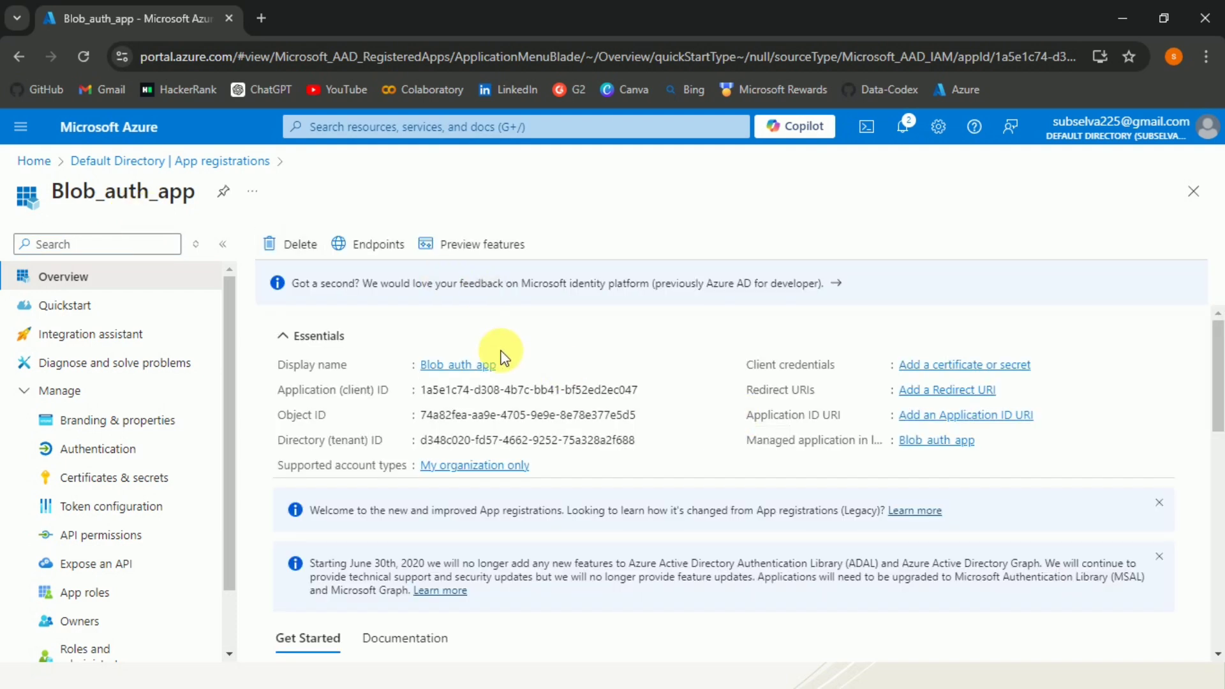
Open the access control (IAM) settings of the blobstoragesouthindia storage account
{"action": "mouse_move", "coordinate": [546, 390]}
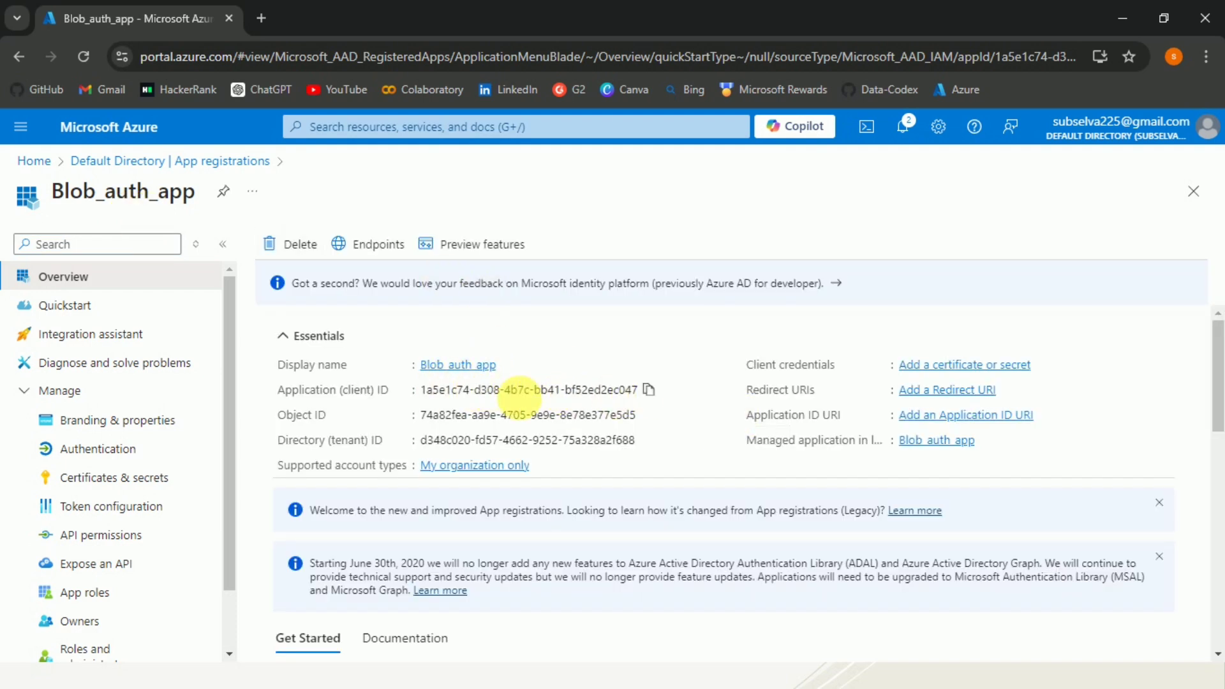
{"action": "mouse_move", "coordinate": [504, 442]}
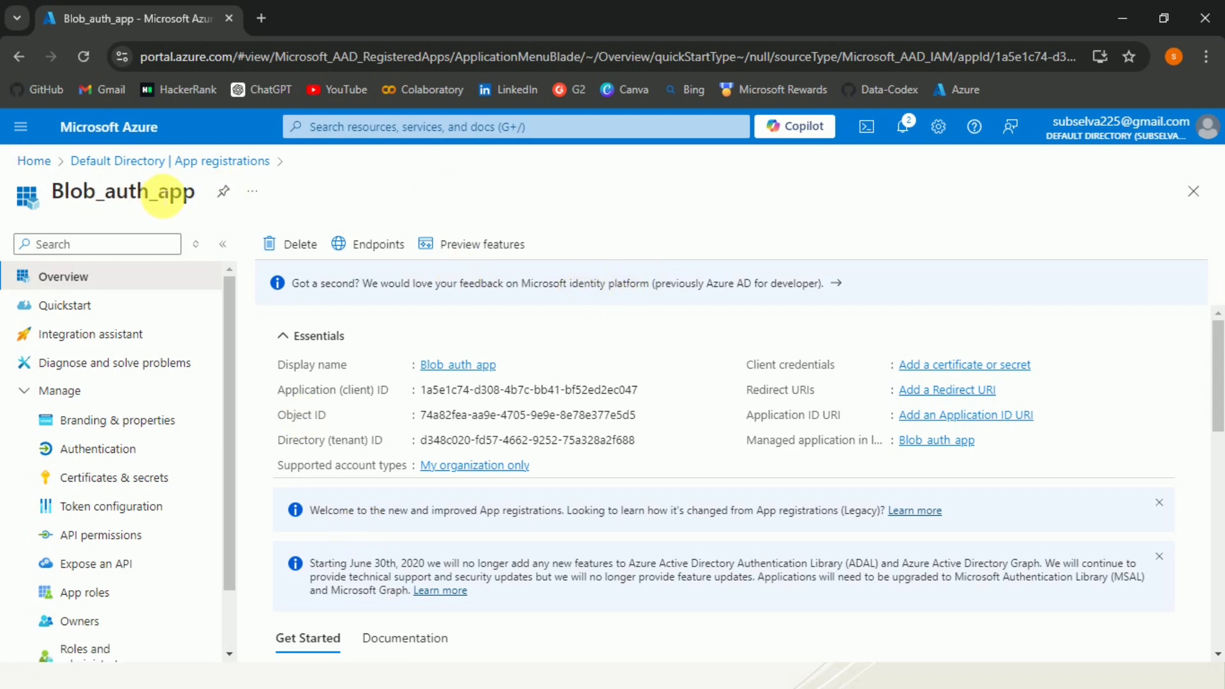
{"action": "left_click", "coordinate": [113, 128]}
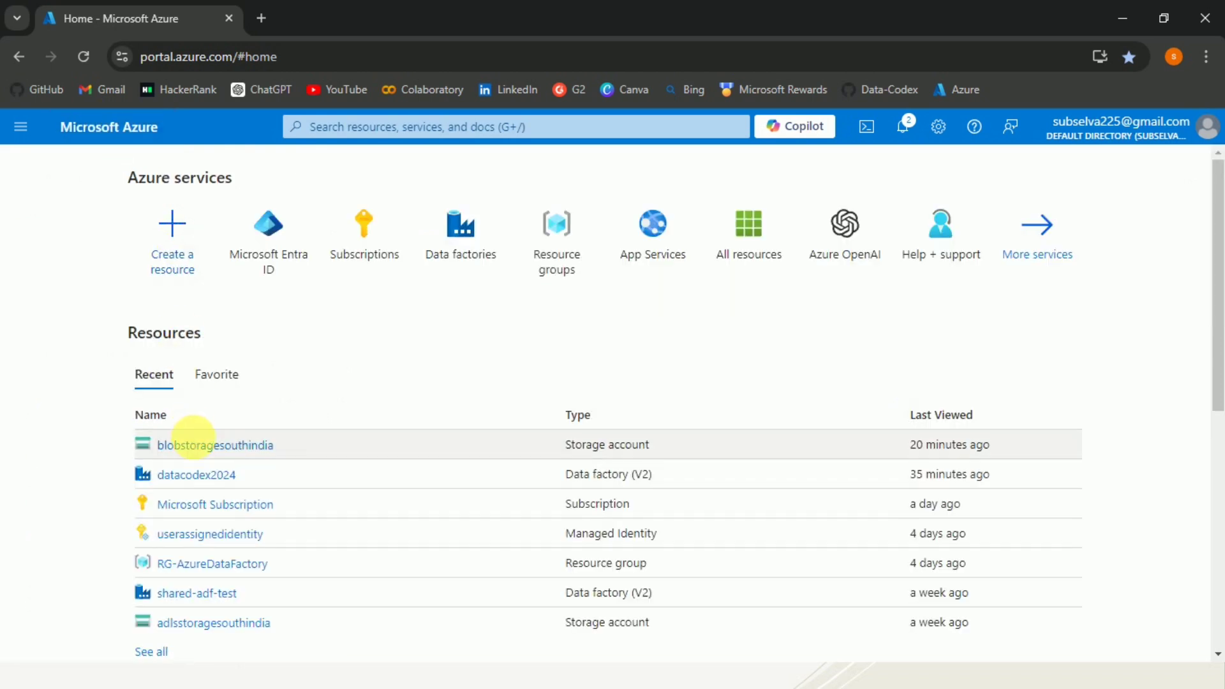
{"action": "left_click", "coordinate": [196, 446]}
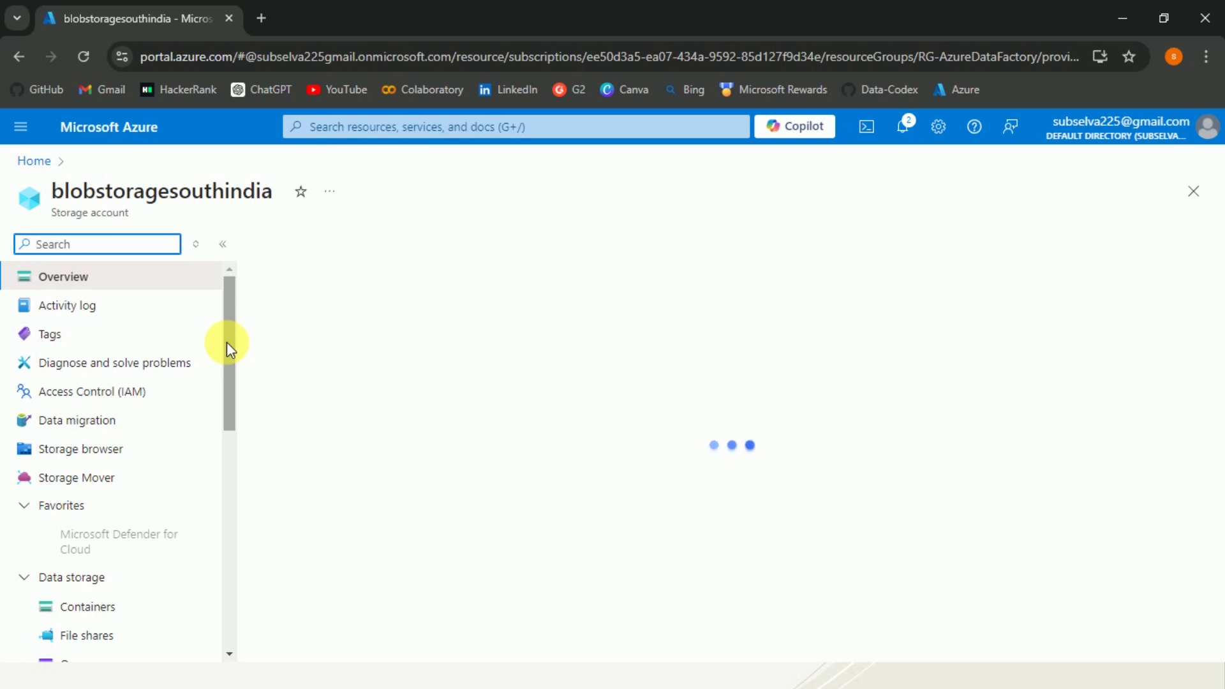
{"action": "left_click_drag", "start_coordinate": [228, 342], "coordinate": [231, 390]}
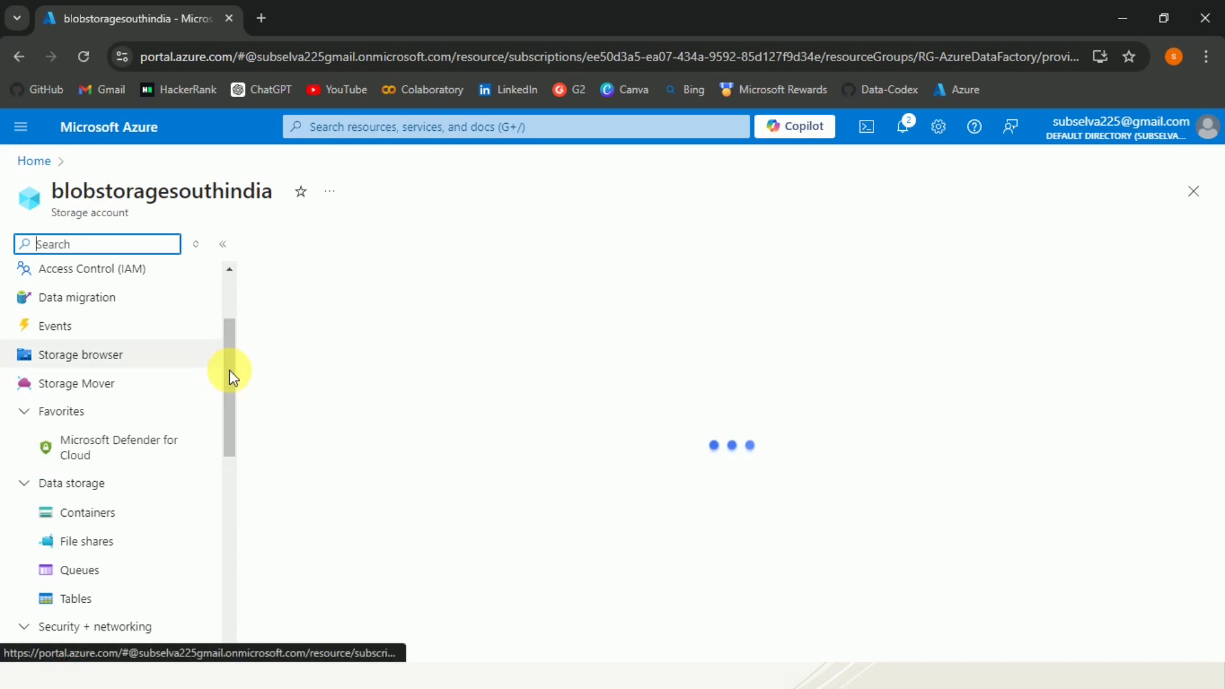
{"action": "scroll", "coordinate": [230, 332], "scroll_direction": "up", "scroll_amount": 2}
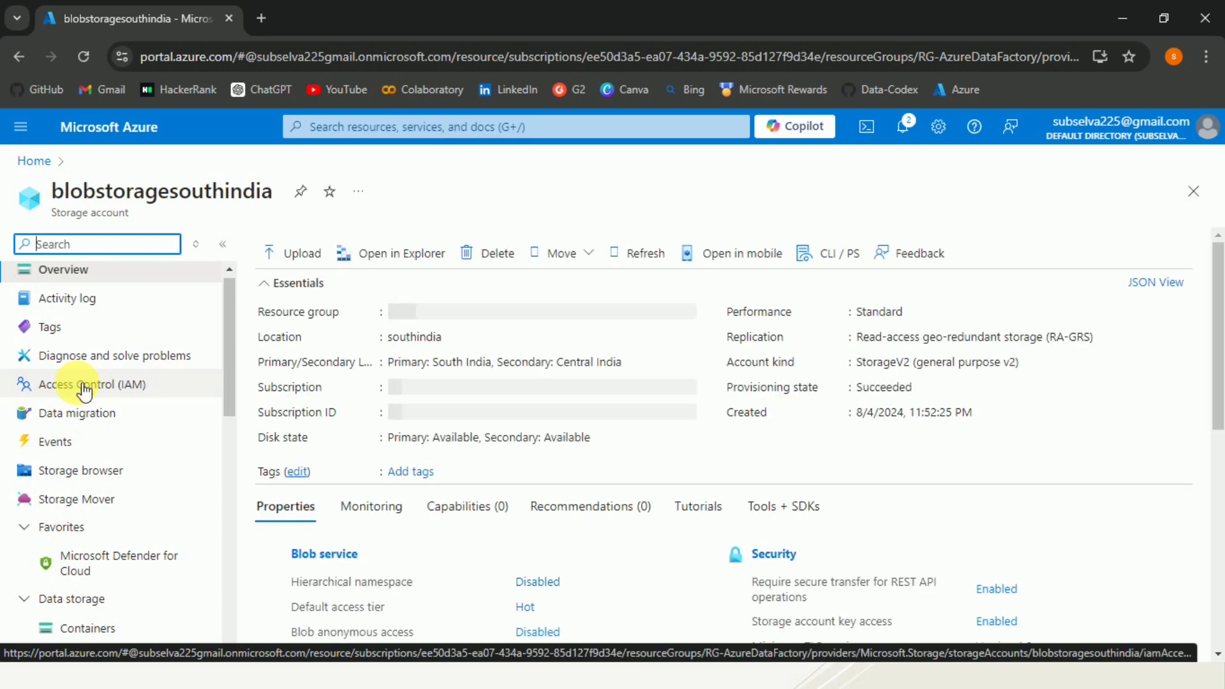
{"action": "left_click", "coordinate": [83, 388]}
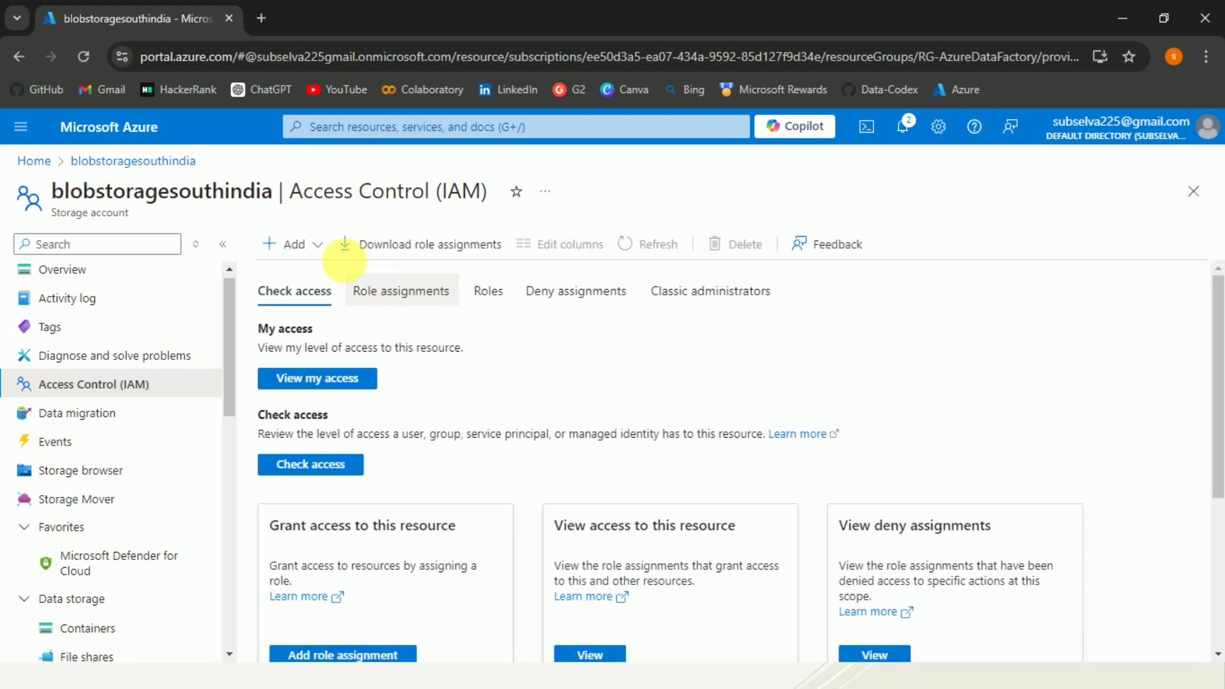
Start a new role assignment, search the roles for "Storage Data Blob" and choose Storage Blob Data Contributor
{"action": "left_click", "coordinate": [319, 248]}
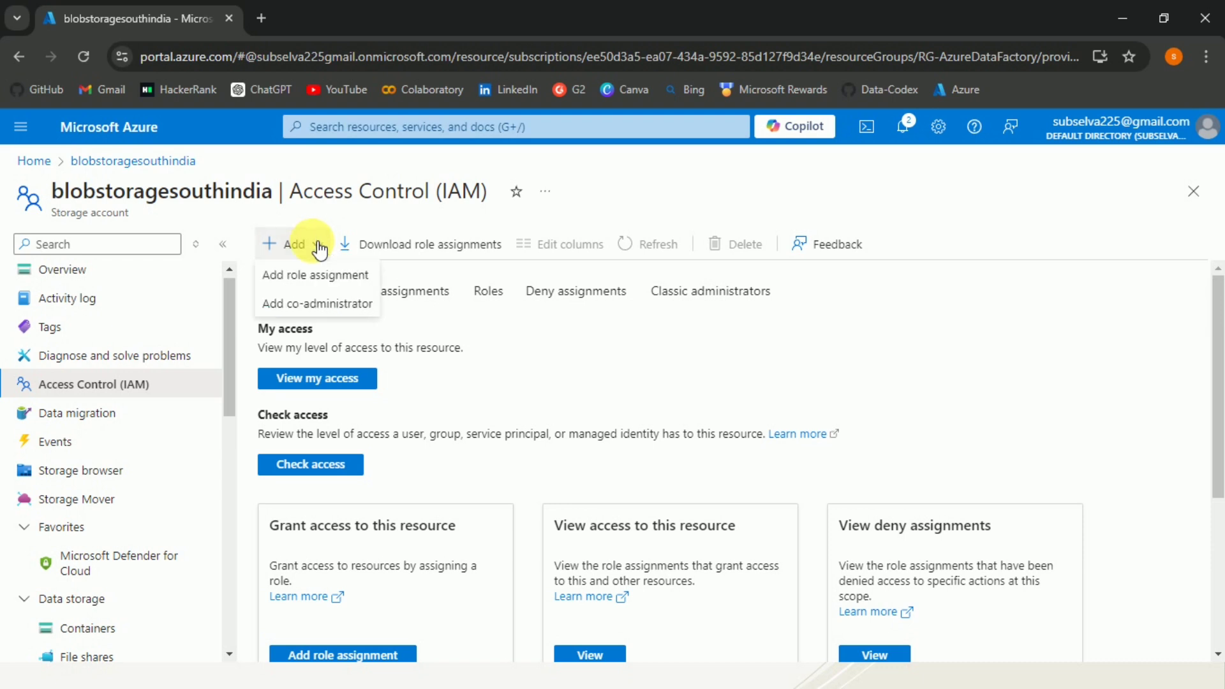
{"action": "left_click", "coordinate": [346, 275]}
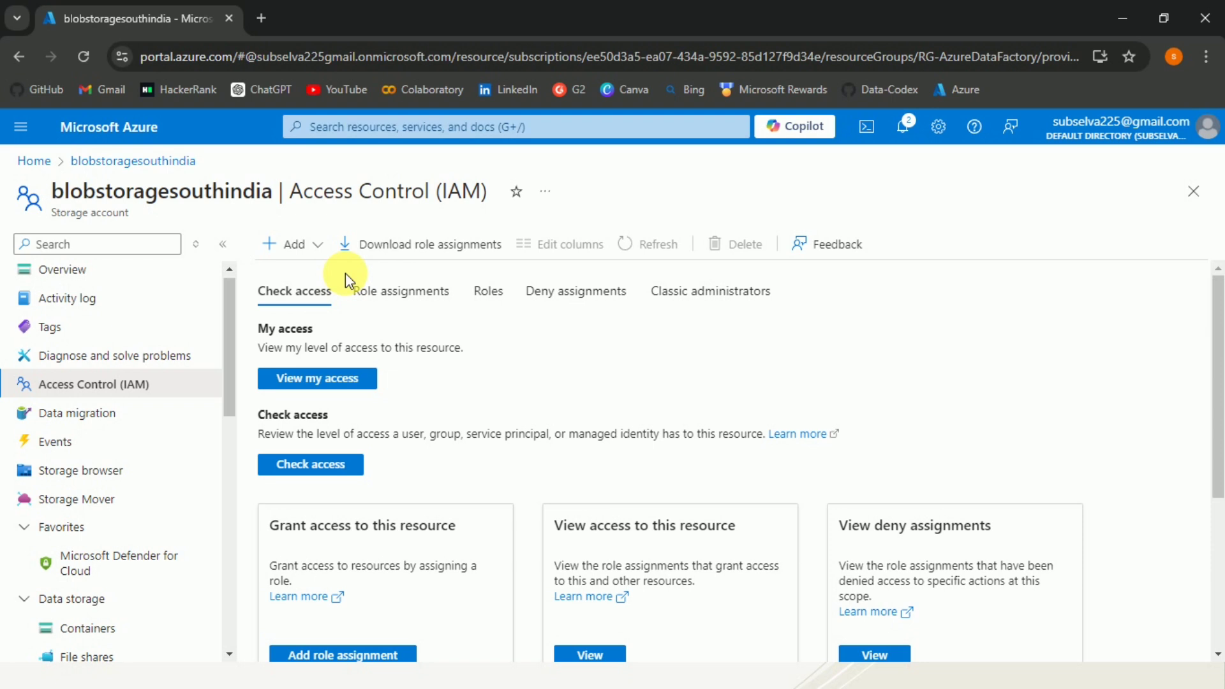
{"action": "left_click", "coordinate": [297, 244]}
{"action": "left_click", "coordinate": [306, 271]}
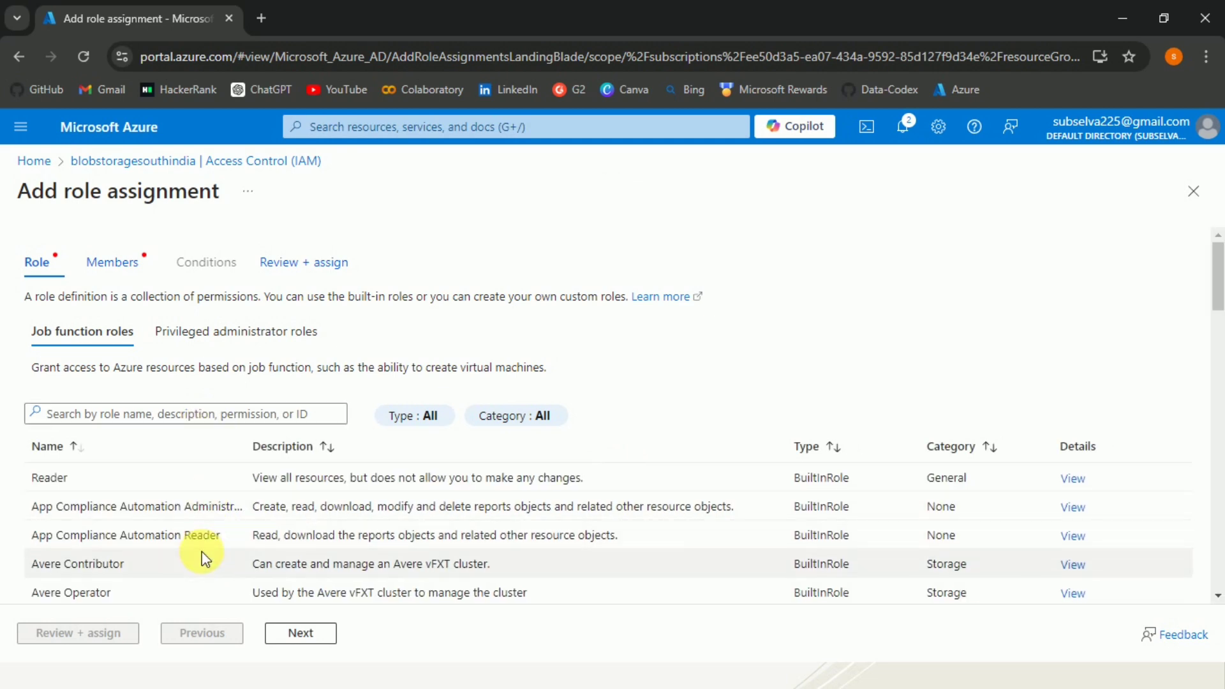
{"action": "left_click", "coordinate": [155, 416]}
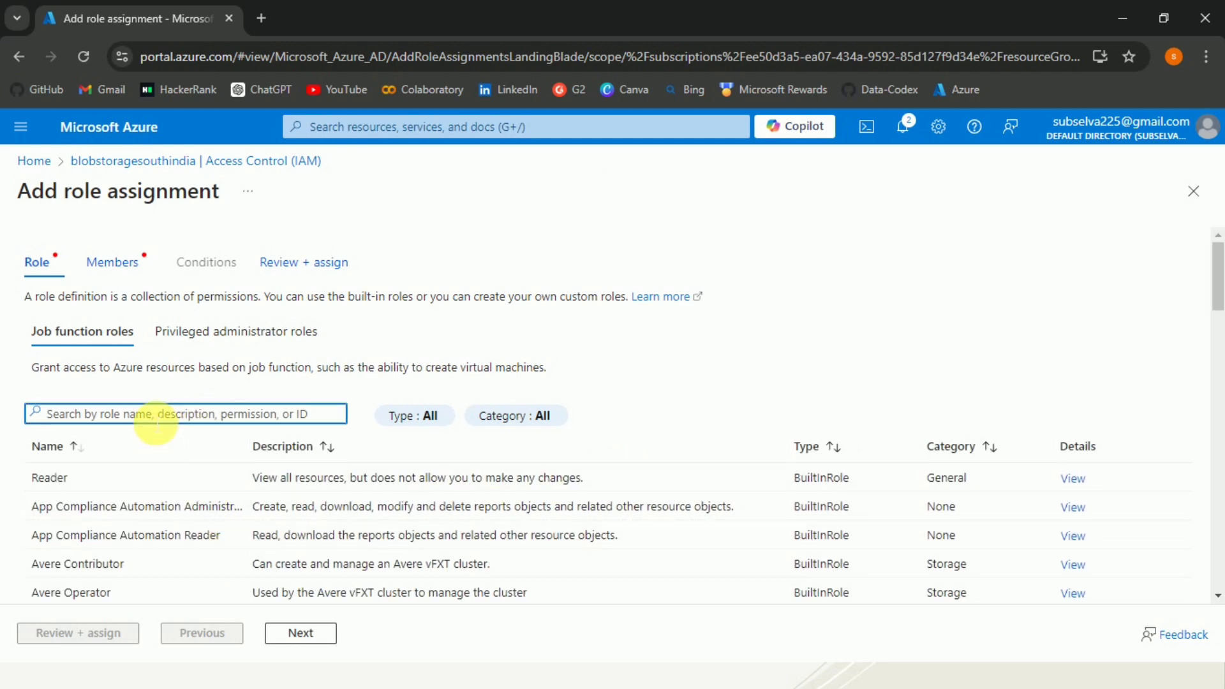
{"action": "type", "text": "St"}
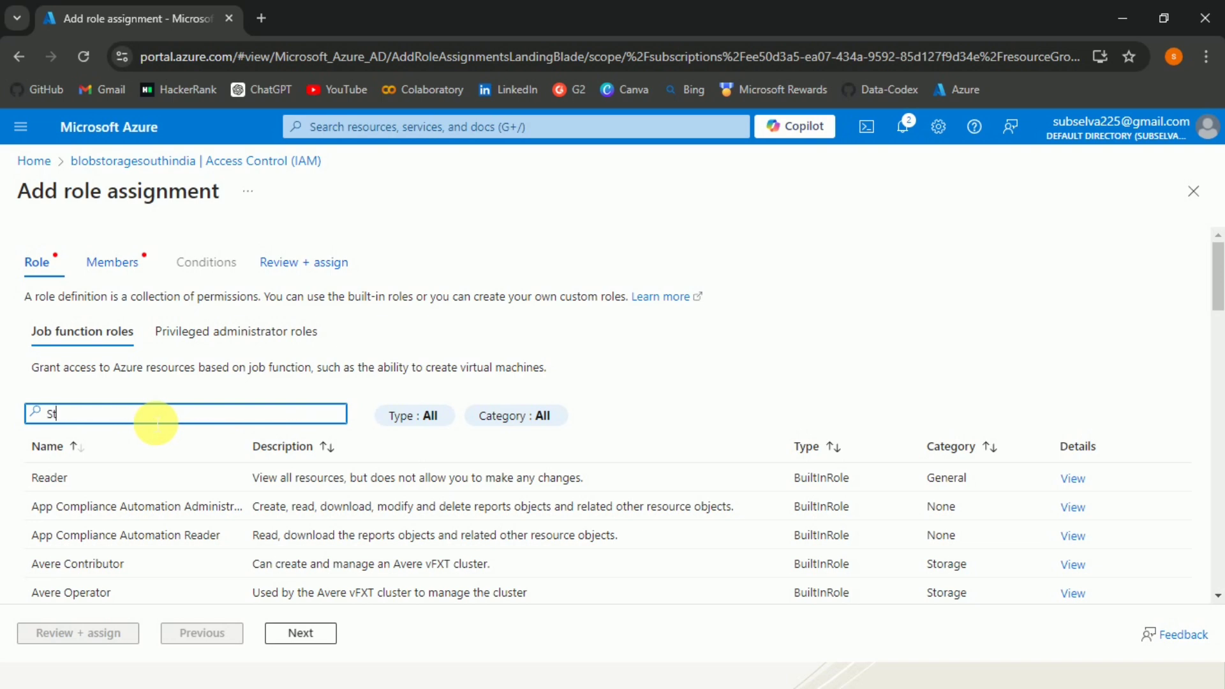
{"action": "type", "text": "orag"}
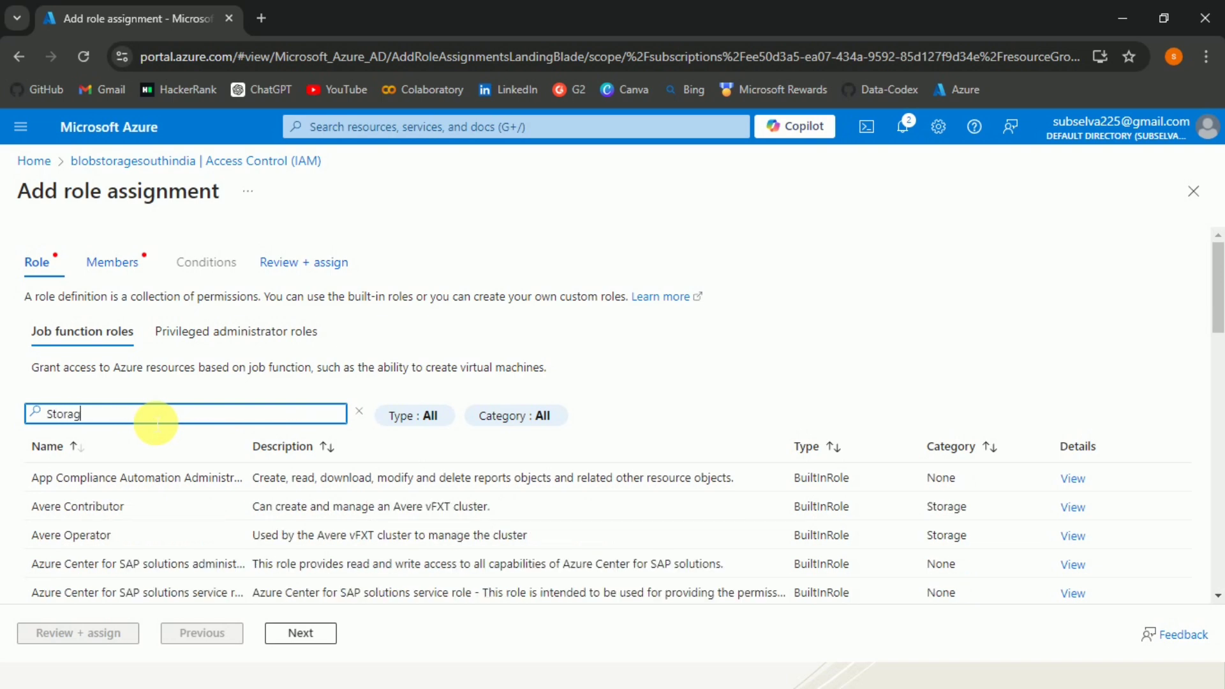
{"action": "type", "text": "e Data "}
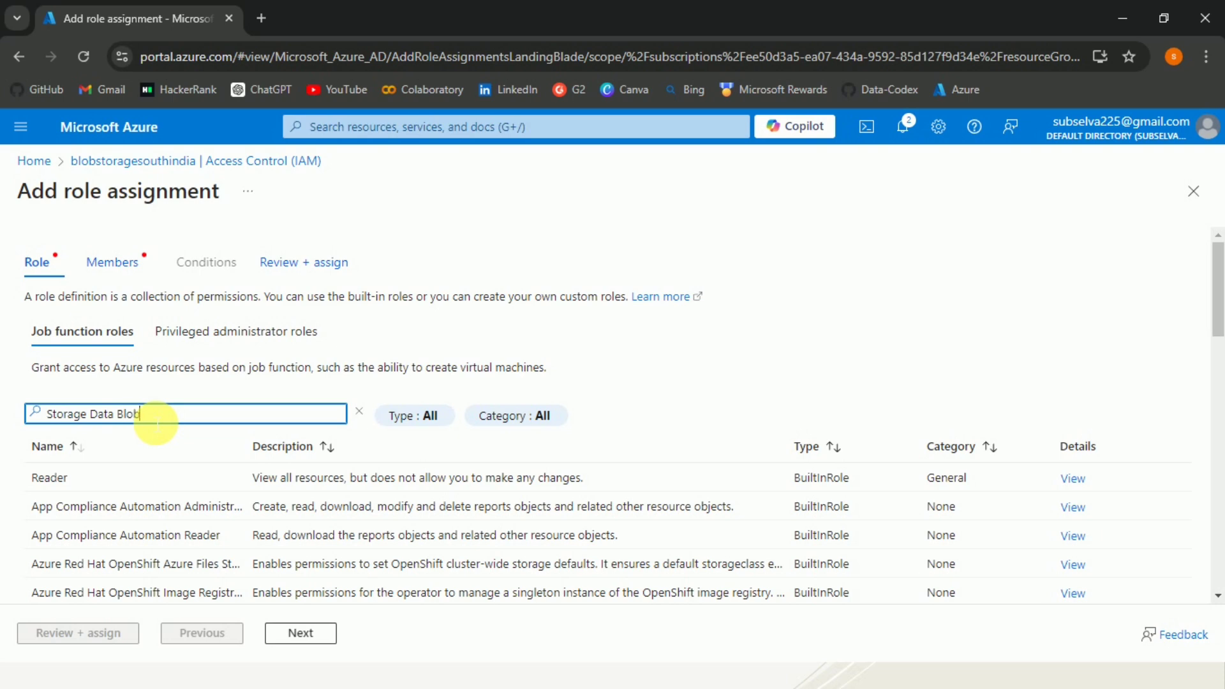
{"action": "type", "text": "Blob"}
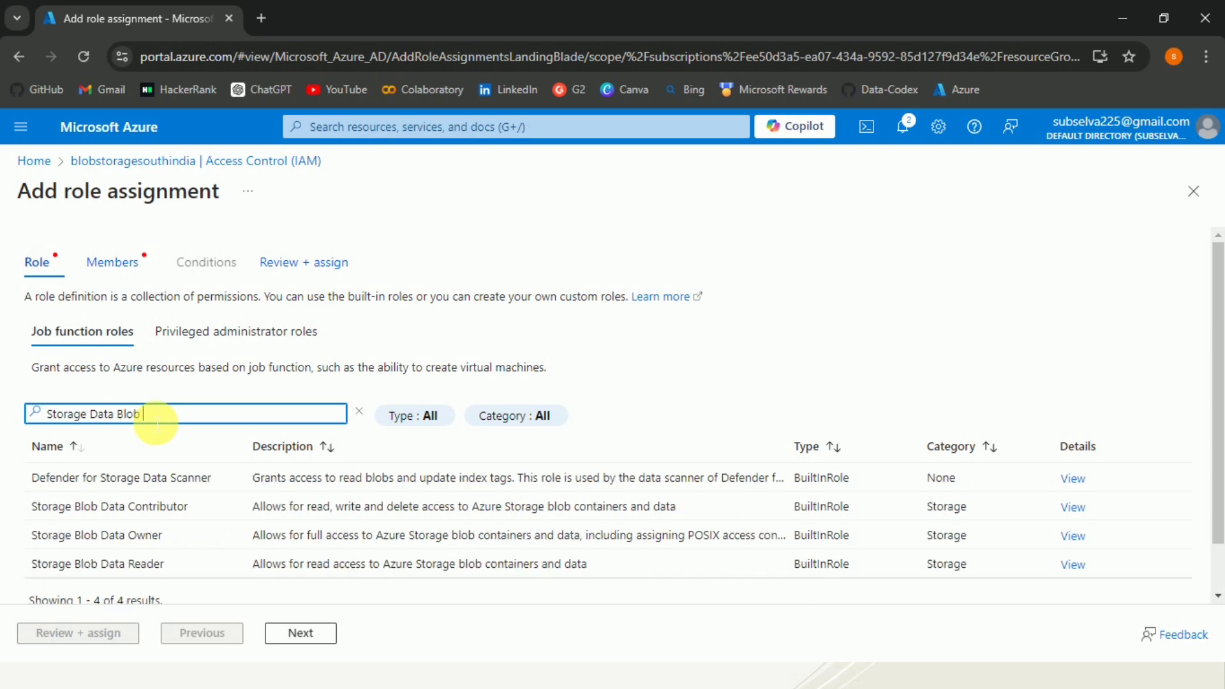
{"action": "left_click", "coordinate": [145, 511]}
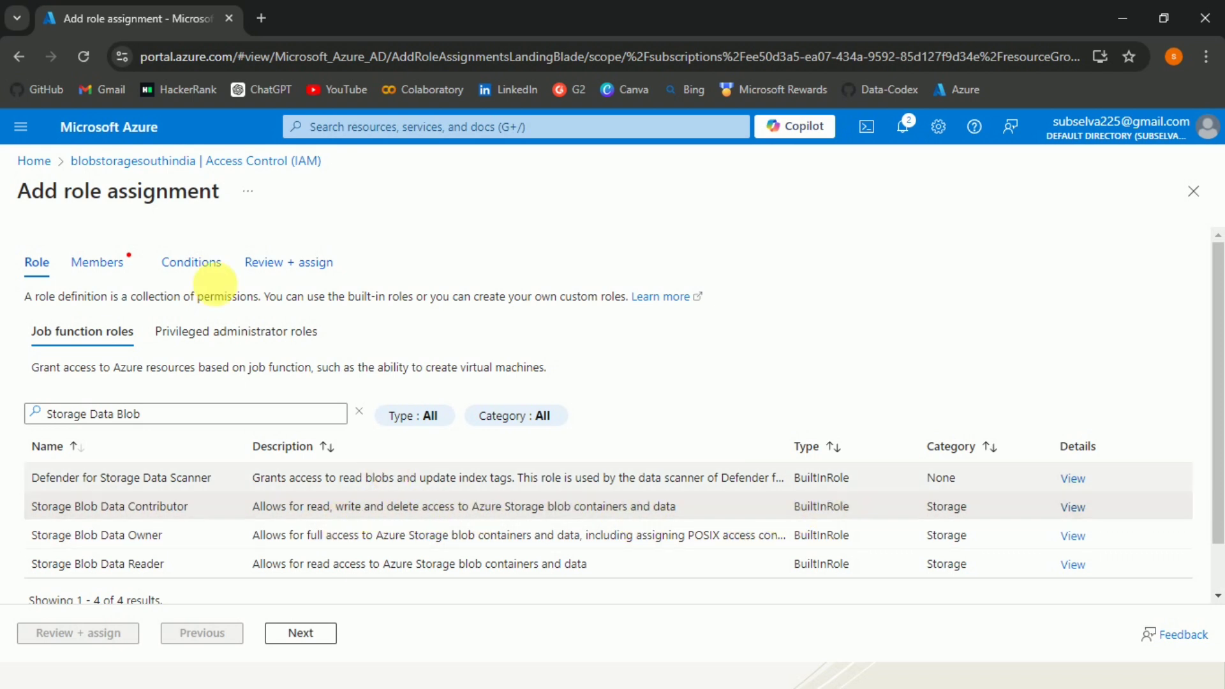
Search for "Blob" among users, groups and service principals, and add Blob_auth_app as a member of the role assignment
{"action": "left_click", "coordinate": [114, 264]}
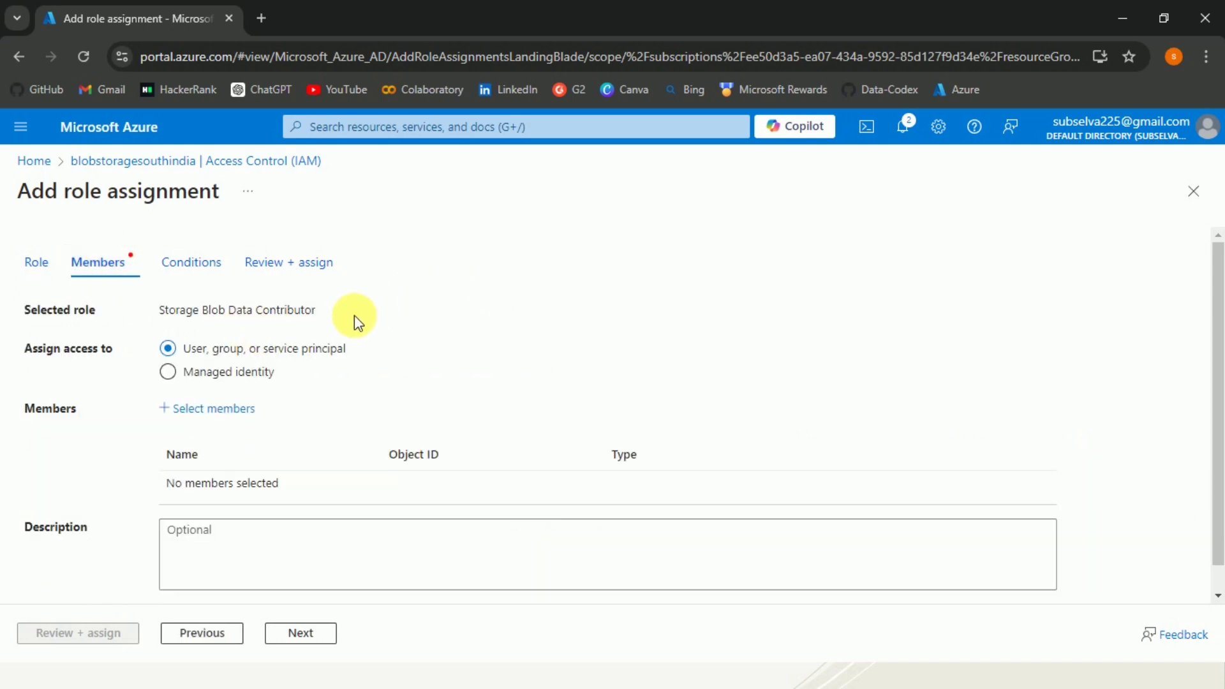
{"action": "triple_click", "coordinate": [241, 310]}
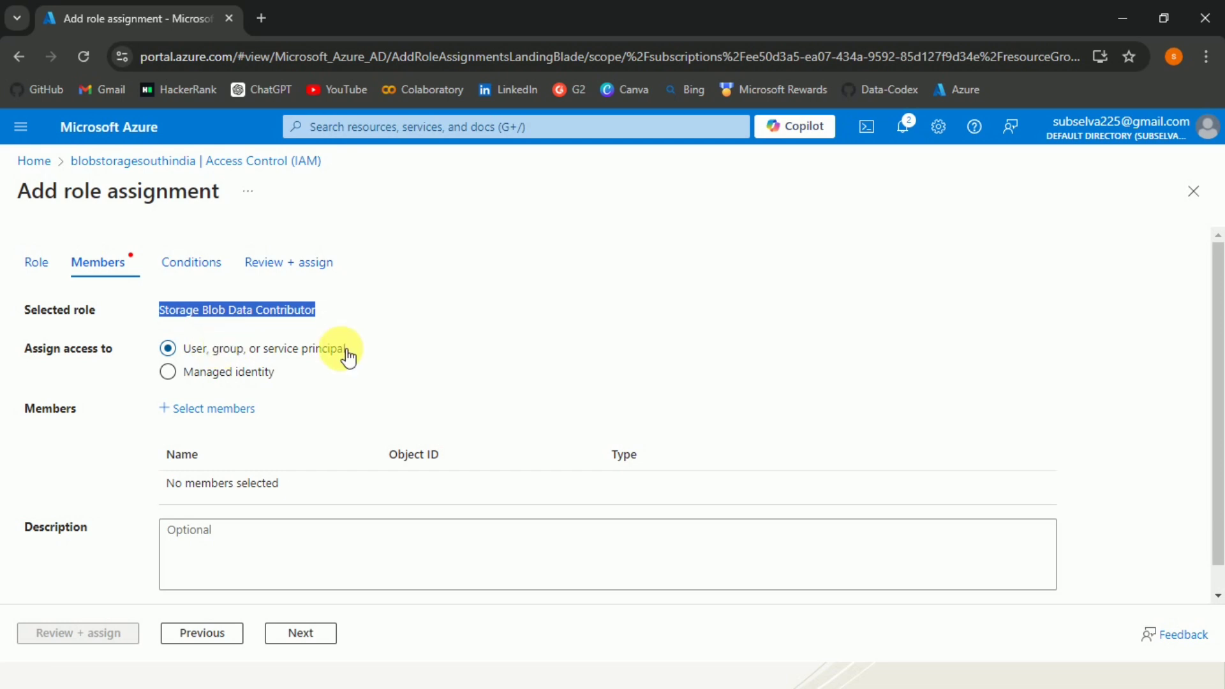
{"action": "left_click", "coordinate": [213, 415]}
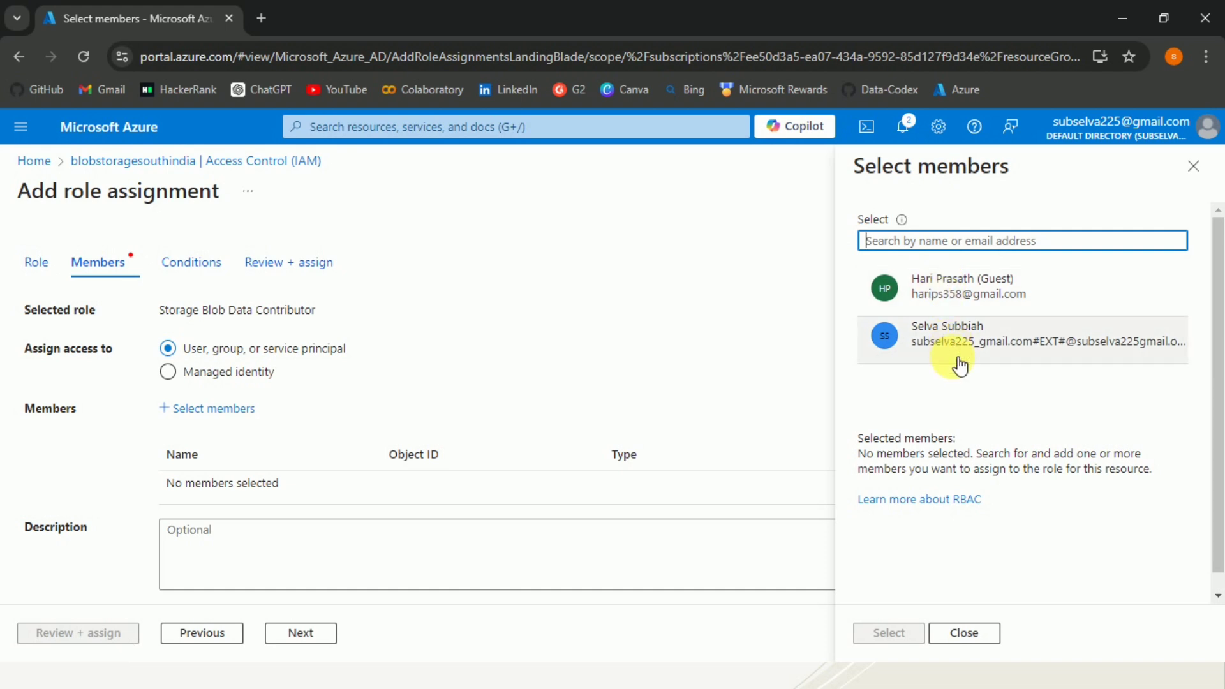
{"action": "left_click", "coordinate": [946, 242]}
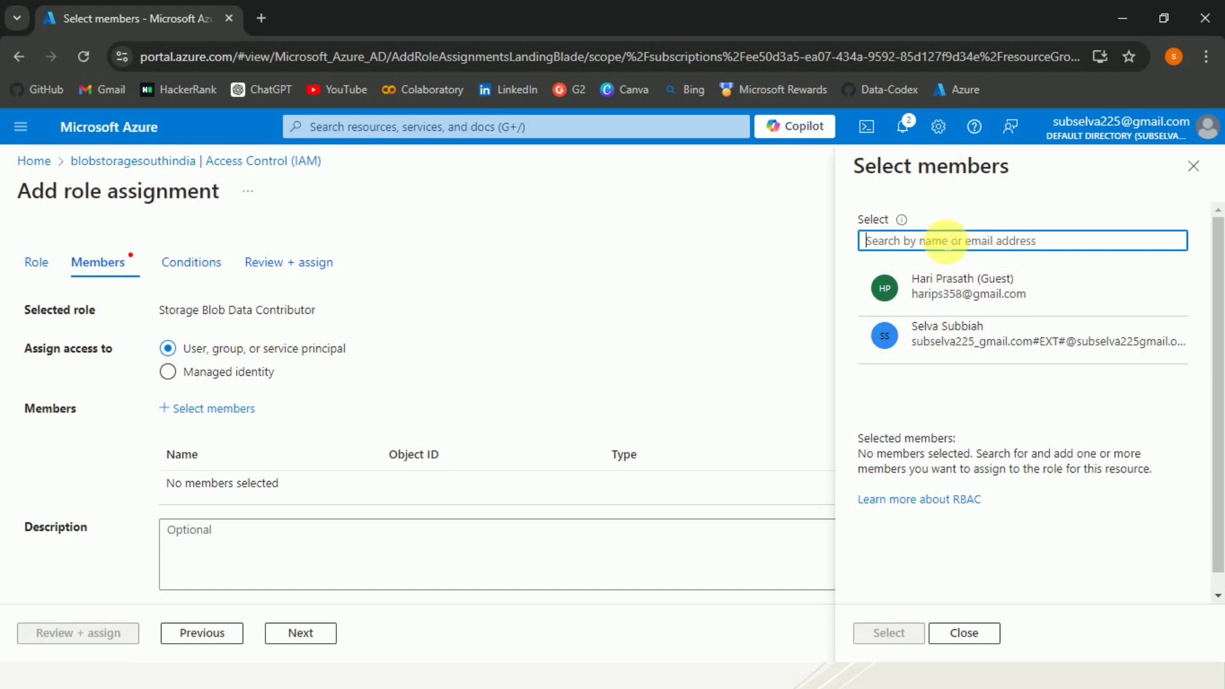
{"action": "type", "text": "B"}
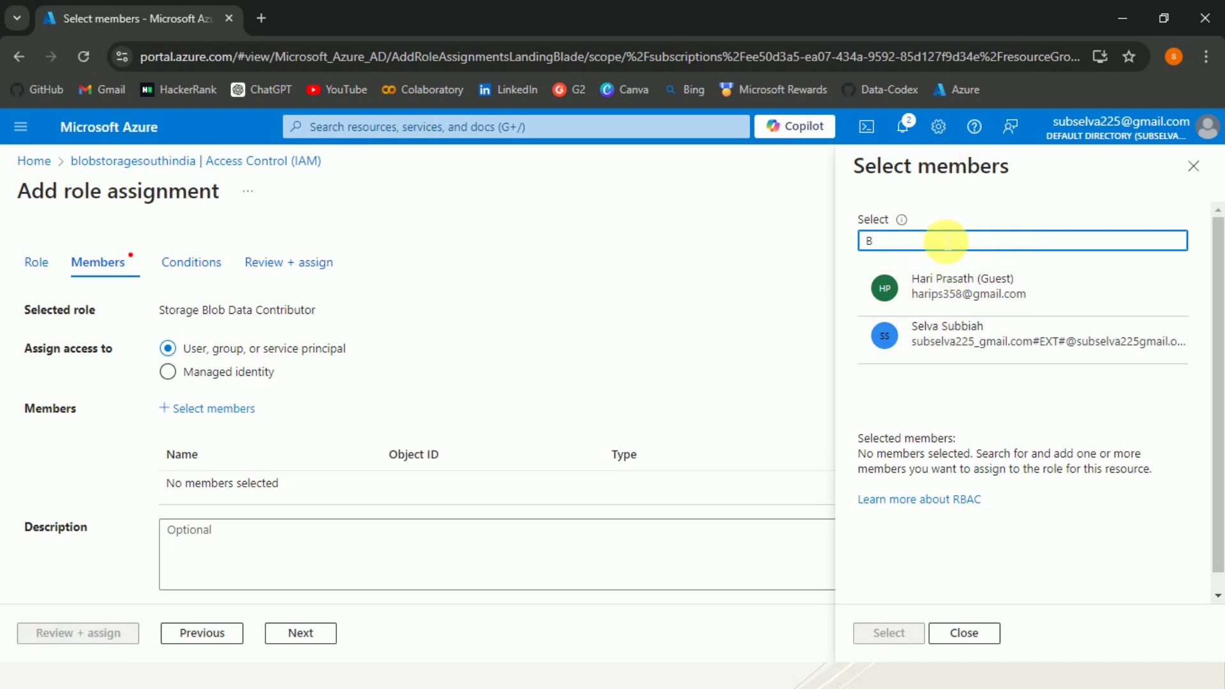
{"action": "type", "text": "lo"}
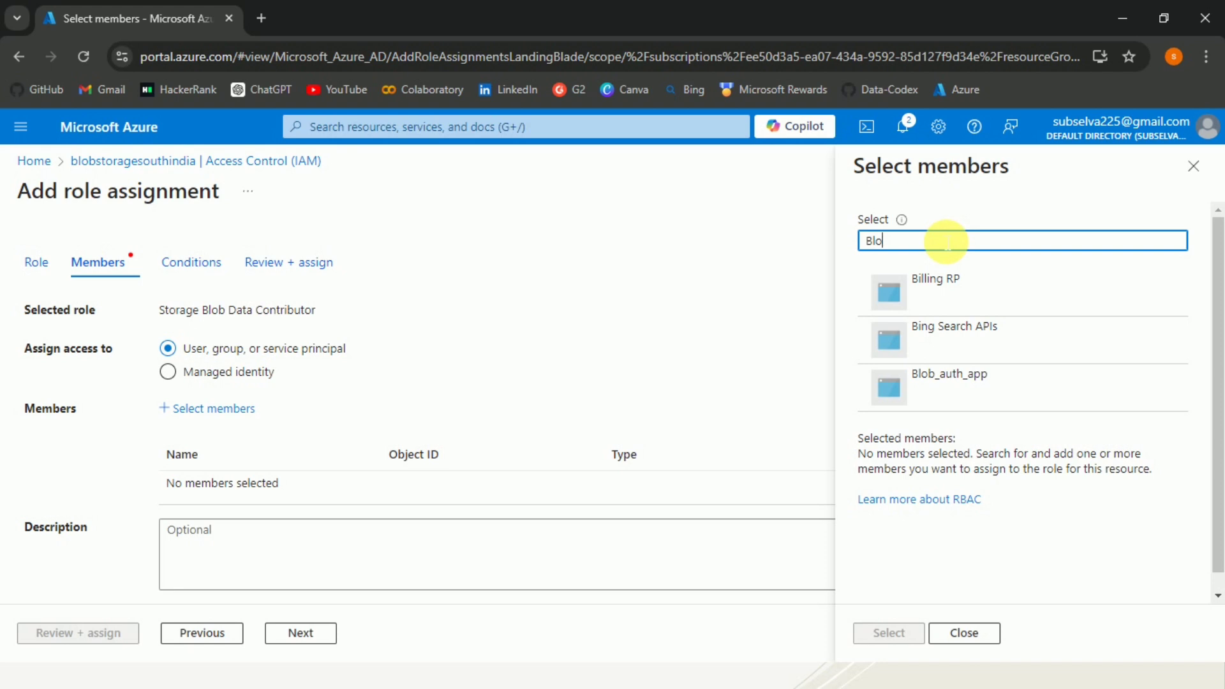
{"action": "type", "text": "b"}
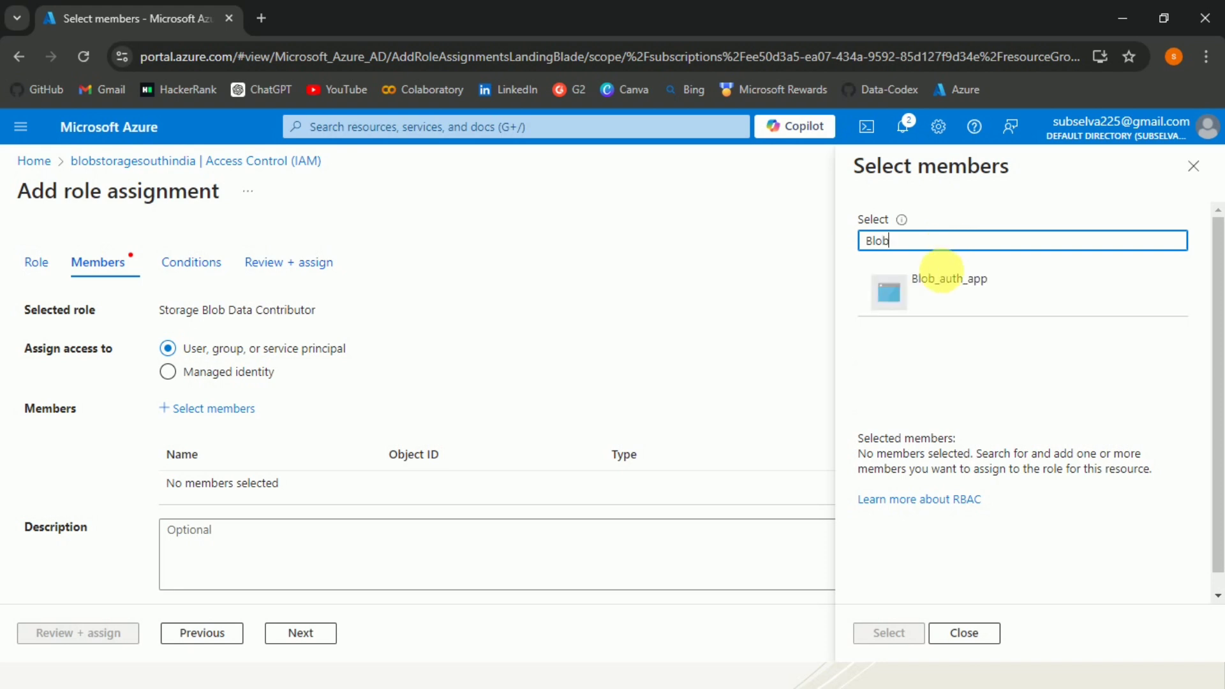
{"action": "left_click", "coordinate": [1000, 295]}
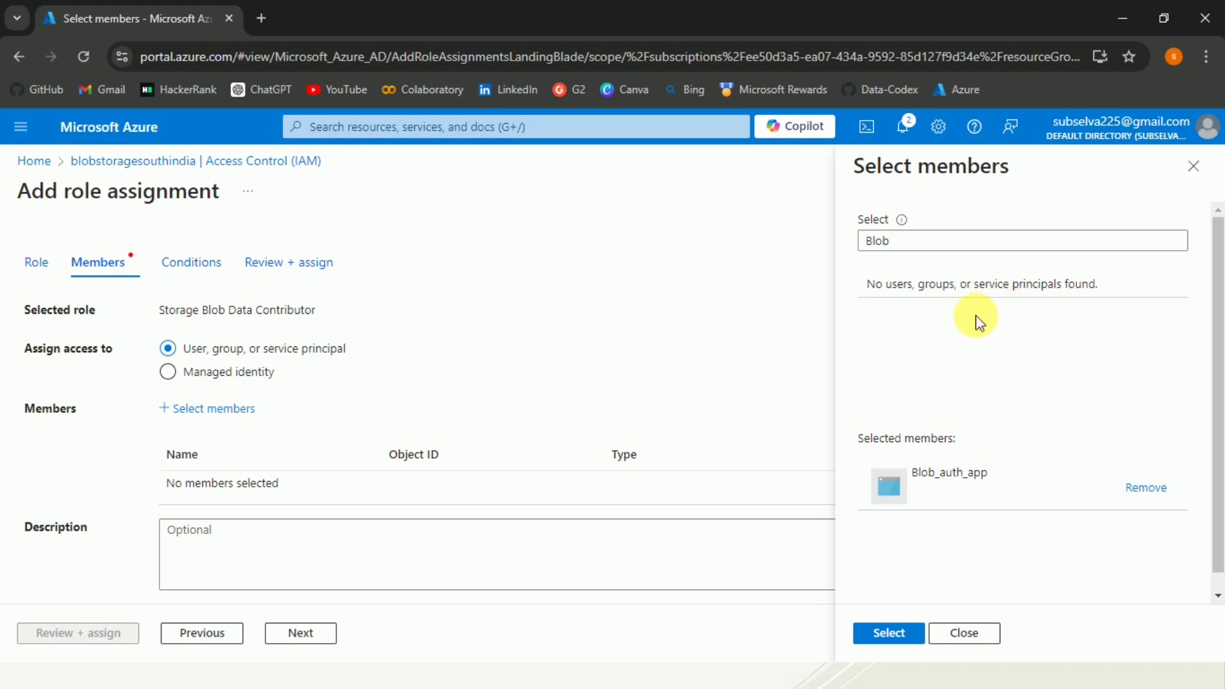
{"action": "left_click", "coordinate": [889, 633]}
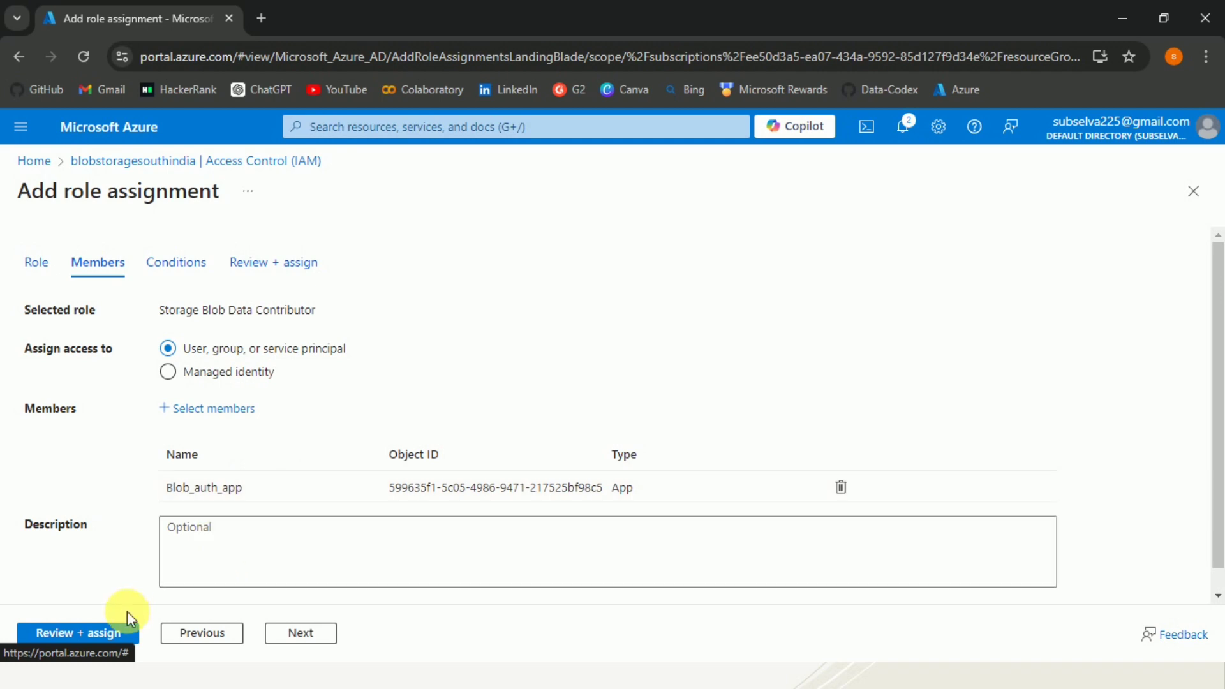
Review and submit the role assignment, and check the storage account's list of role assignments for Blob_auth_app
{"action": "left_click", "coordinate": [110, 639]}
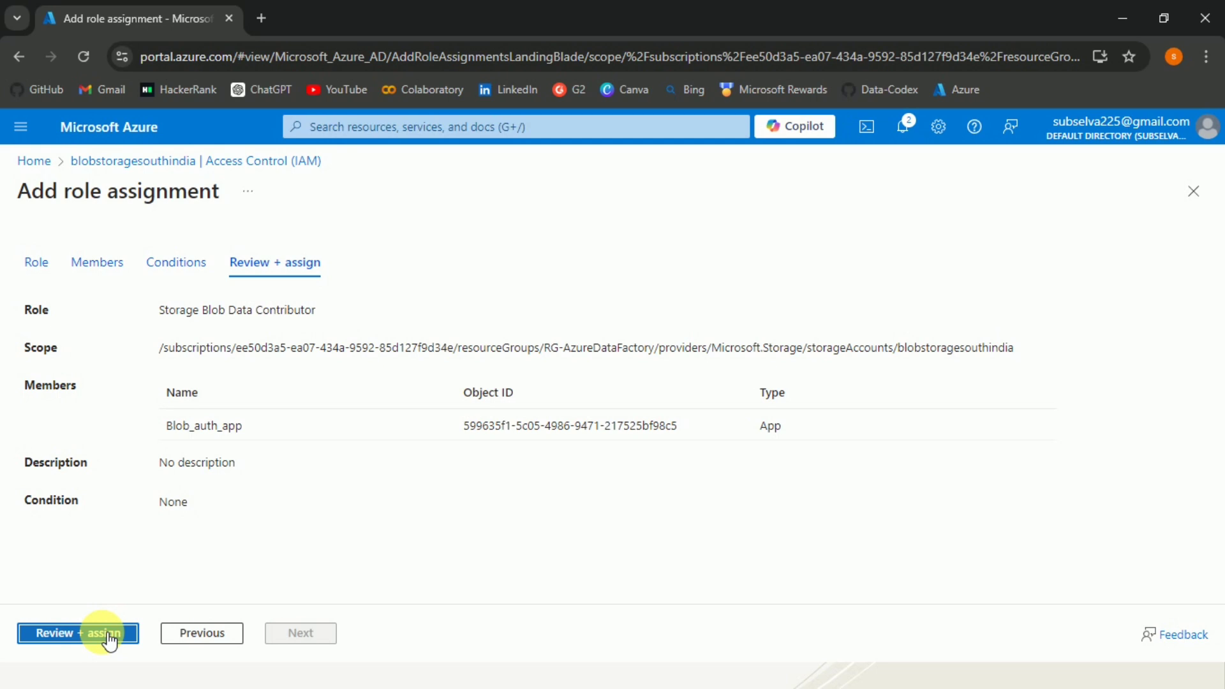
{"action": "left_click", "coordinate": [109, 639]}
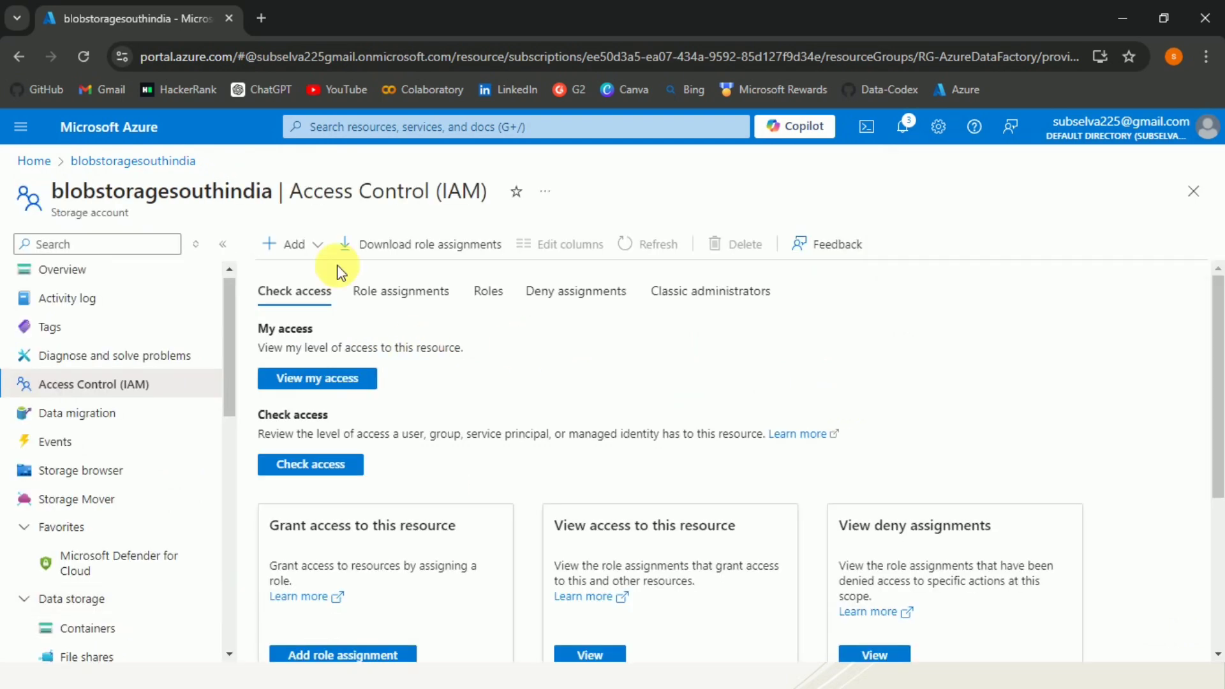
{"action": "left_click", "coordinate": [408, 295]}
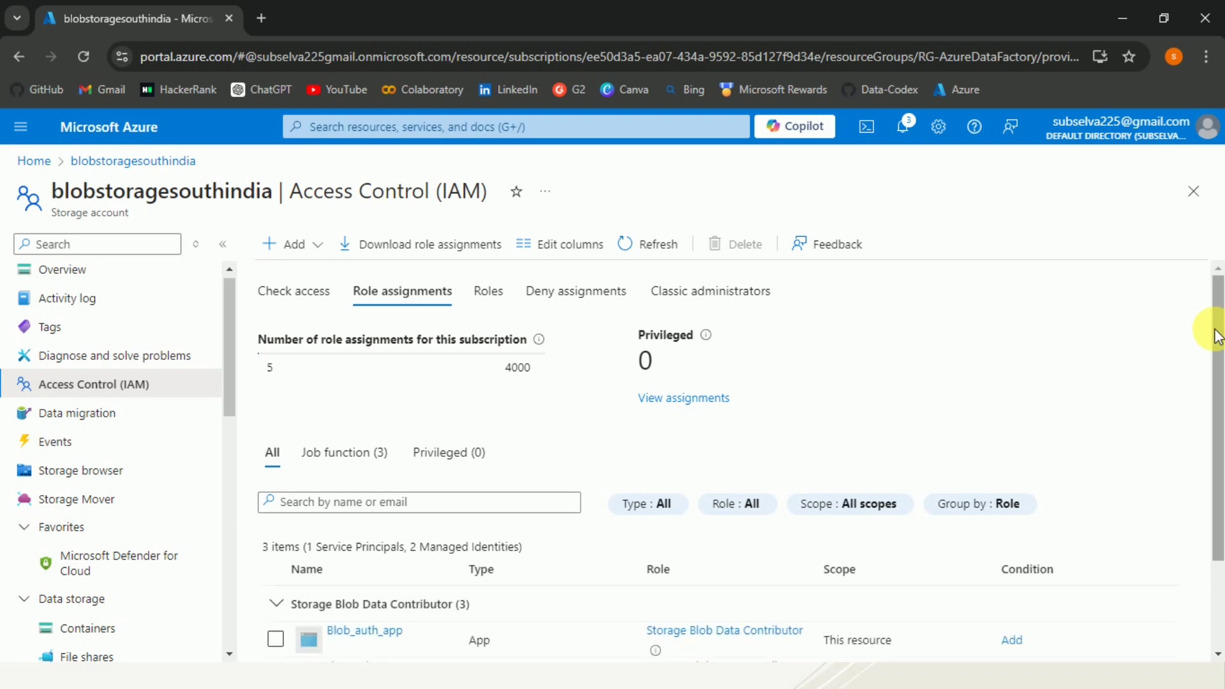
{"action": "left_click_drag", "start_coordinate": [1218, 337], "coordinate": [1216, 423]}
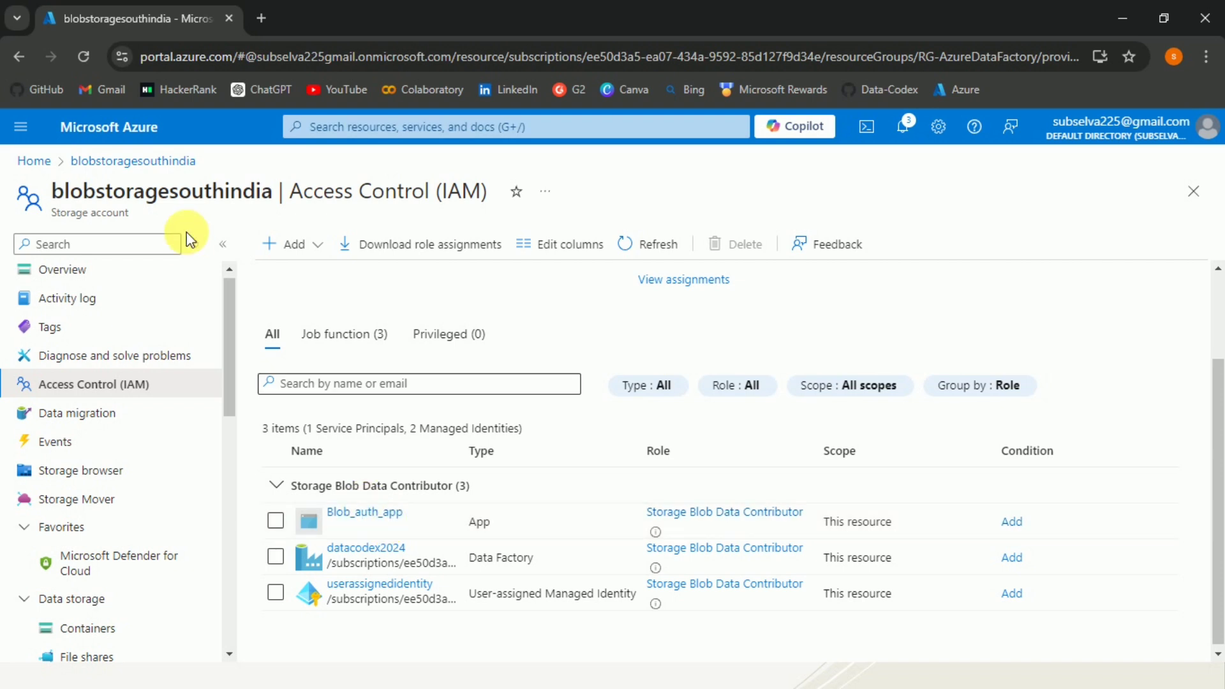
Open the datacodex2024 data factory from the portal home page and launch Azure Data Factory Studio
{"action": "left_click", "coordinate": [100, 128]}
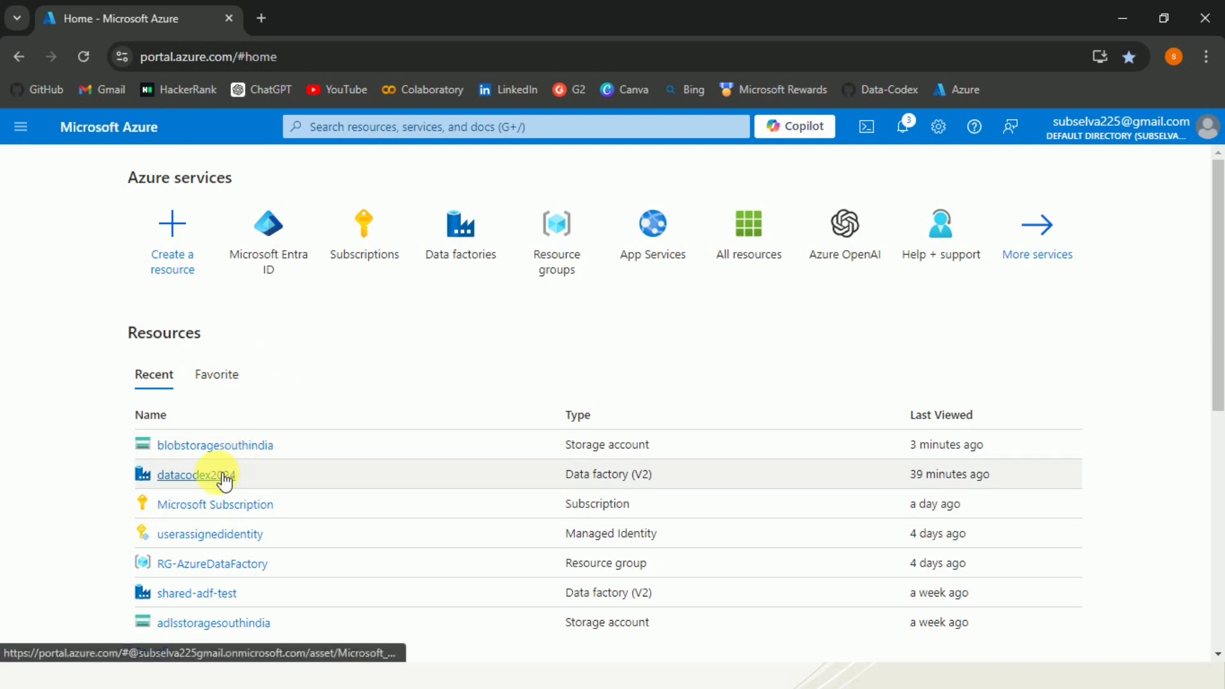
{"action": "mouse_move", "coordinate": [222, 475]}
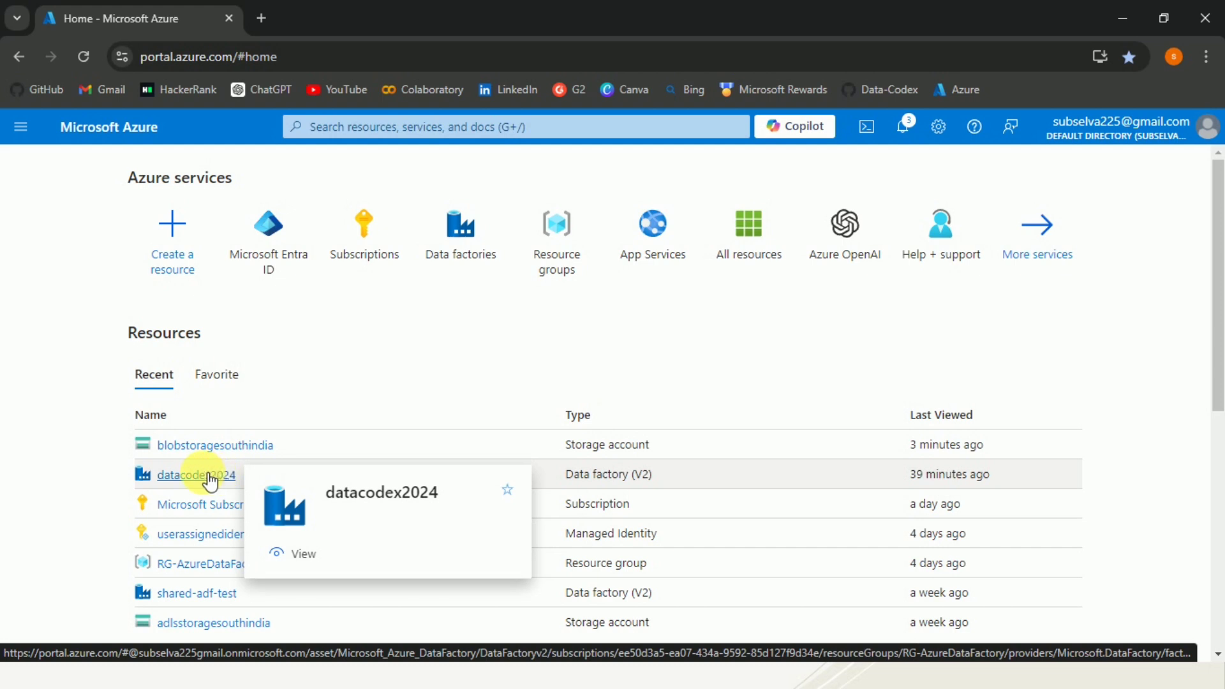
{"action": "left_click", "coordinate": [205, 476]}
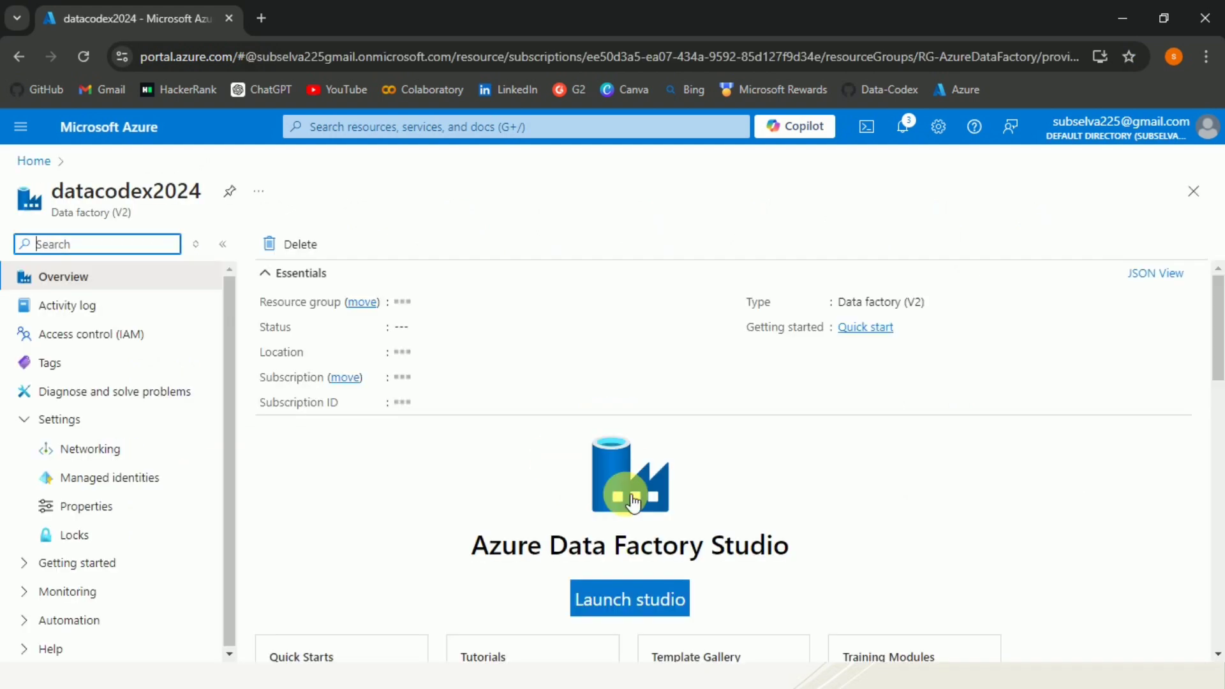
{"action": "left_click", "coordinate": [640, 598]}
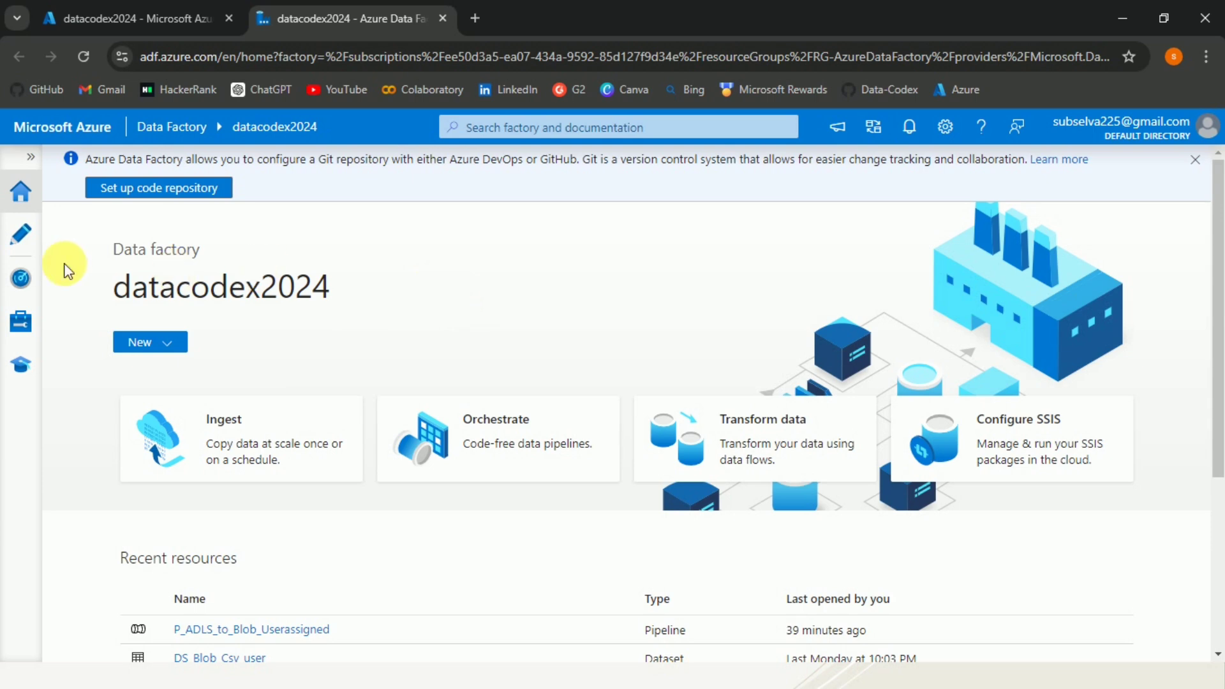
Go to the factory's authoring area and expand the existing pipelines and datasets
{"action": "left_click", "coordinate": [26, 245]}
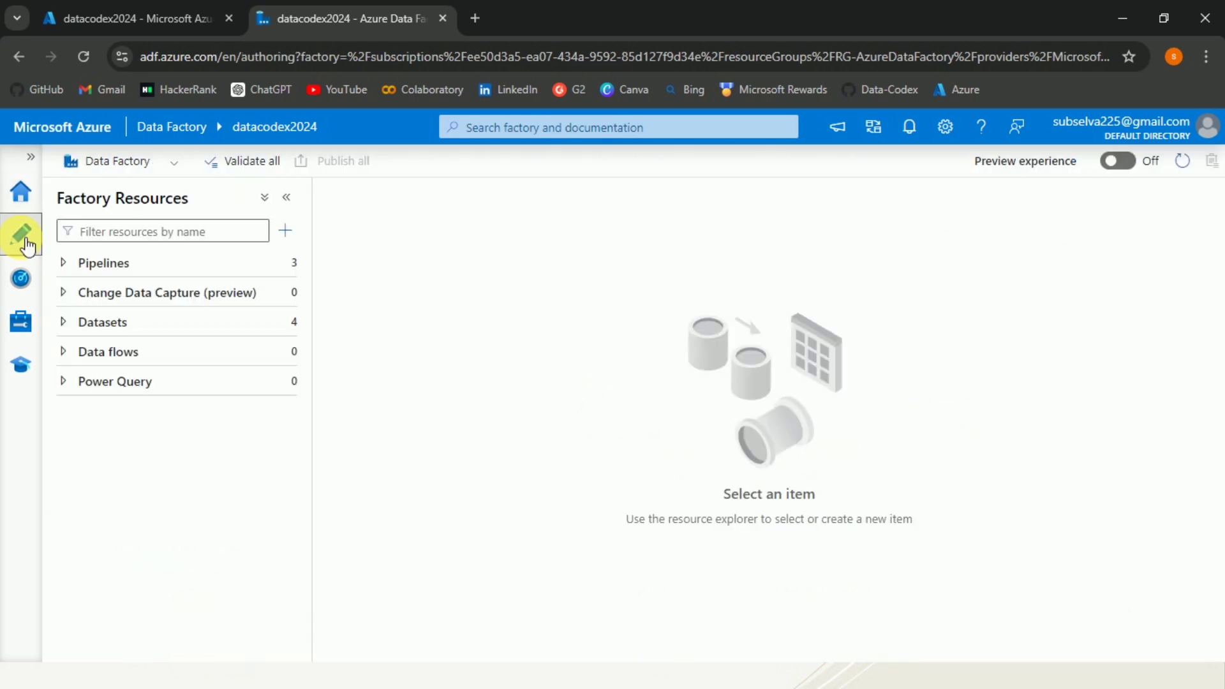
{"action": "left_click", "coordinate": [66, 265]}
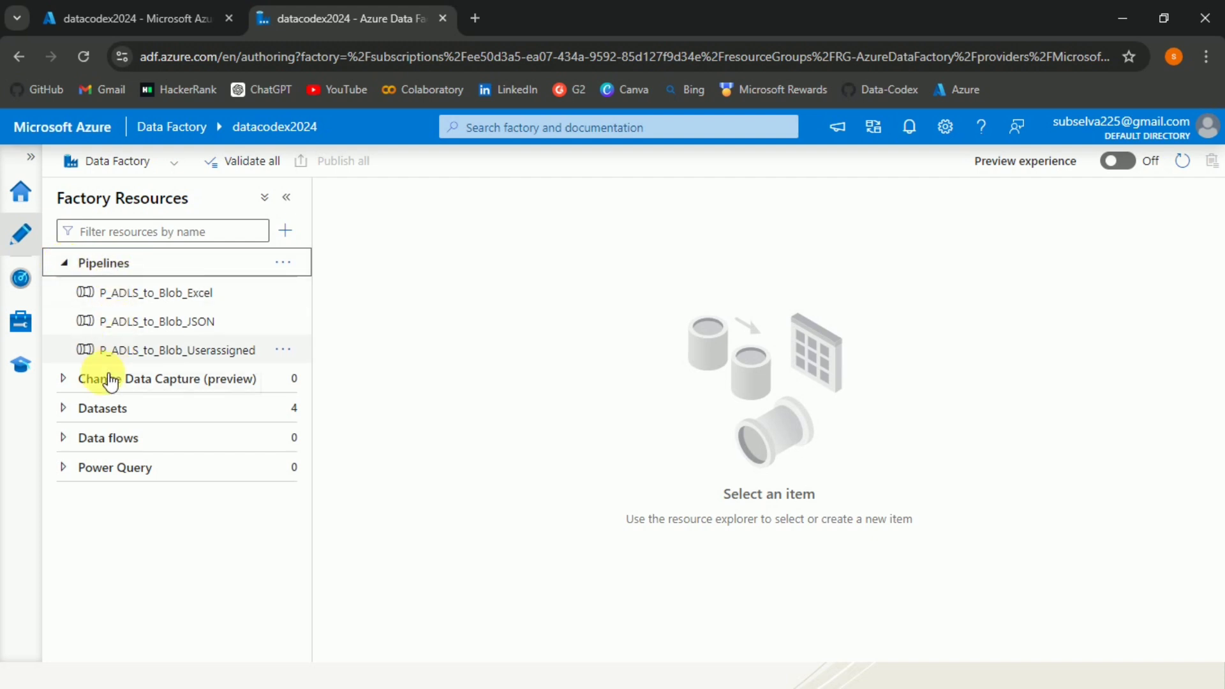
{"action": "left_click", "coordinate": [67, 410]}
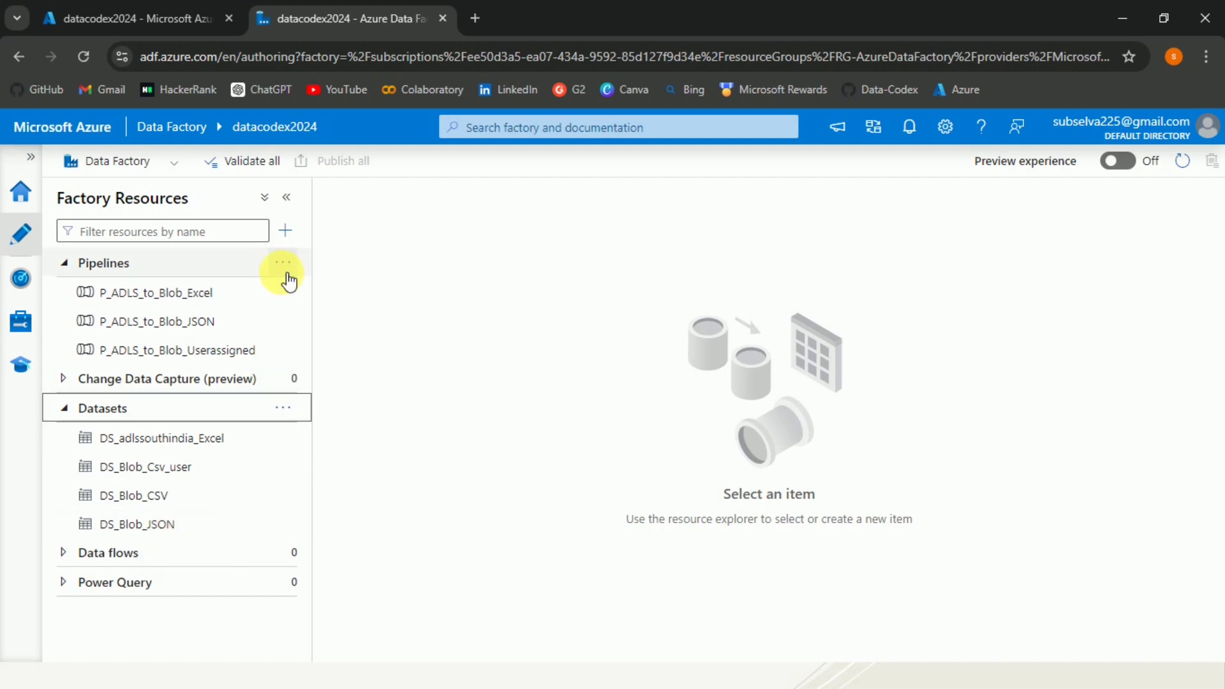
Create a new pipeline named P_Blob_Serviceprinciple and close its properties
{"action": "left_click", "coordinate": [284, 268]}
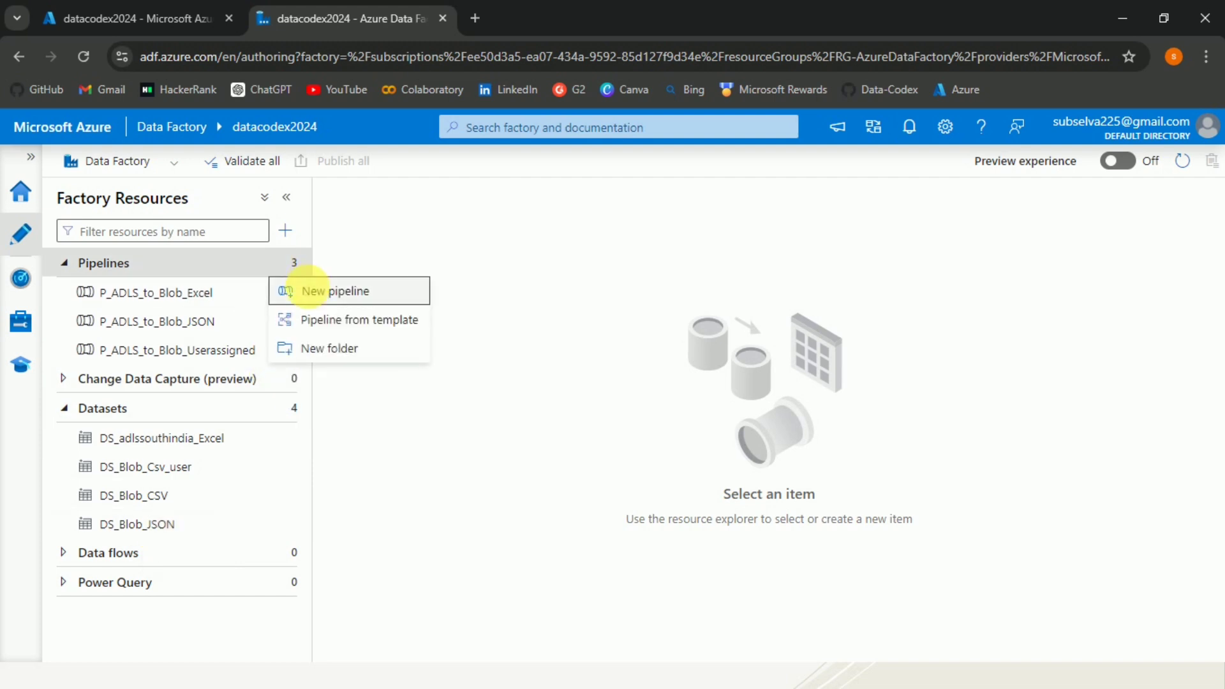
{"action": "left_click", "coordinate": [313, 292]}
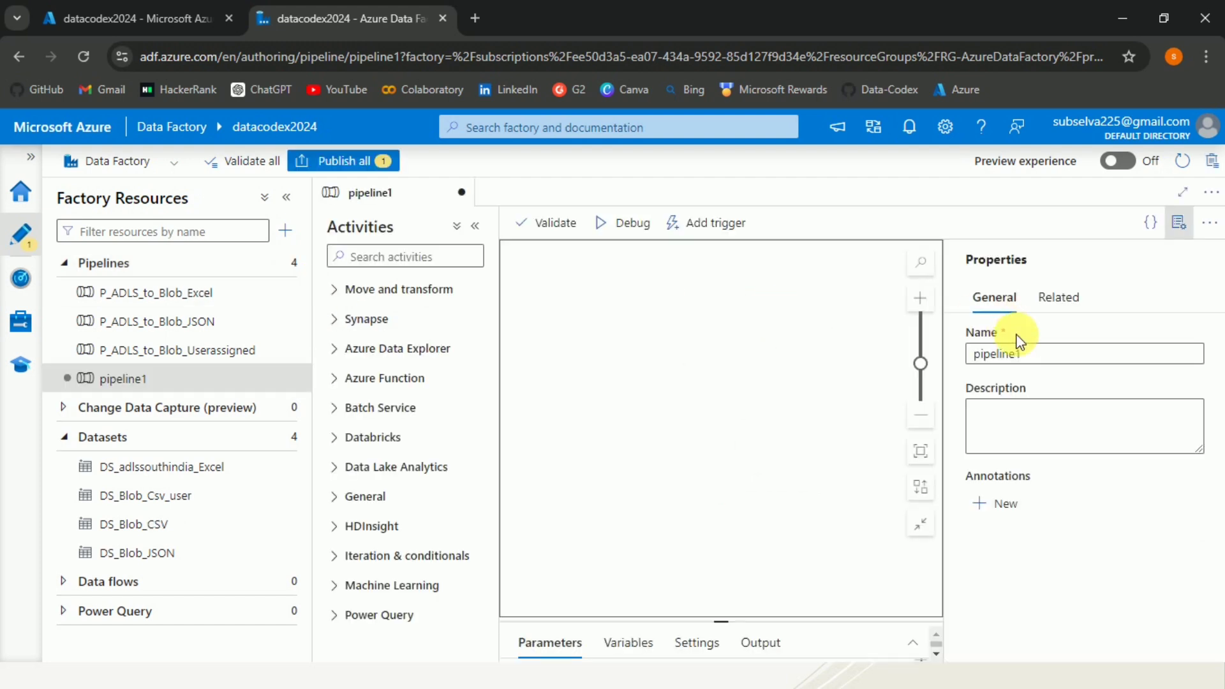
{"action": "left_click_drag", "start_coordinate": [1046, 356], "coordinate": [976, 356]}
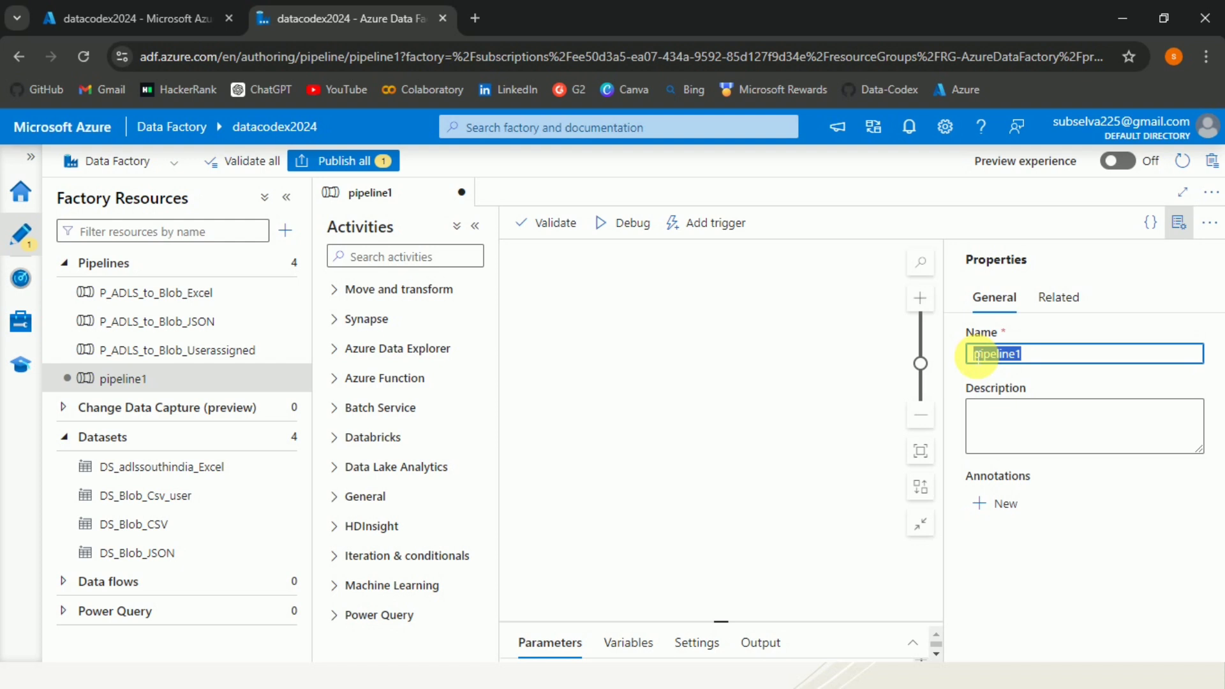
{"action": "type", "text": "P_Blob_S"}
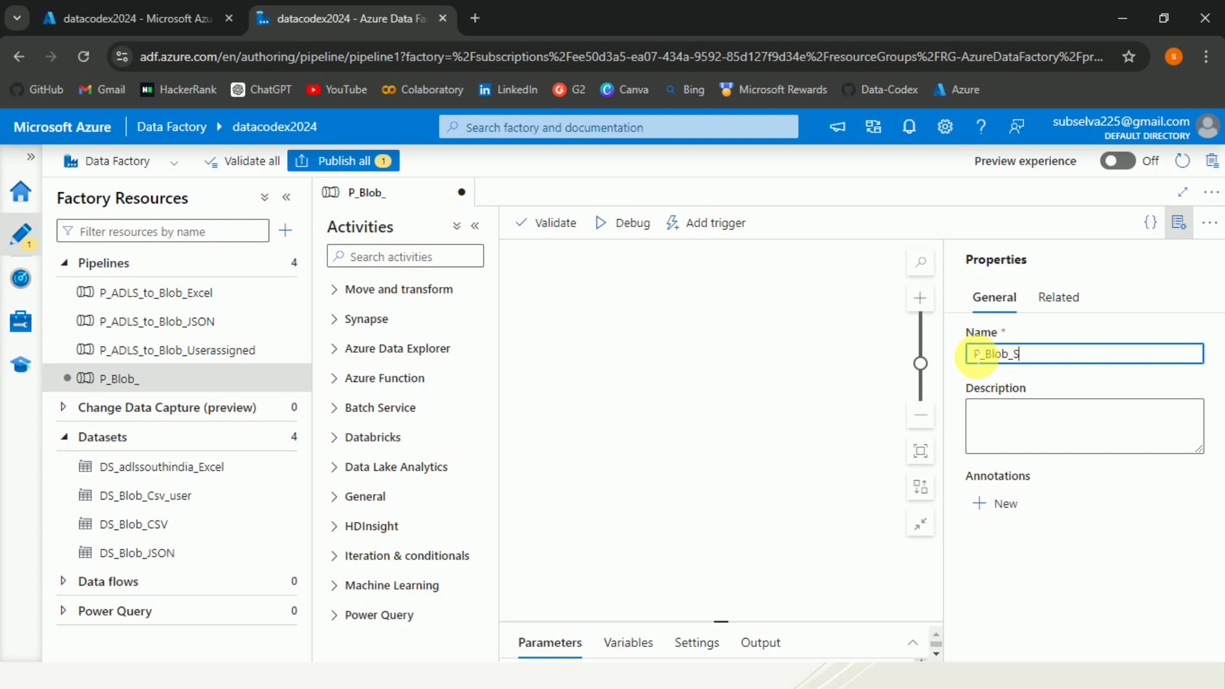
{"action": "type", "text": "erviceprinciple"}
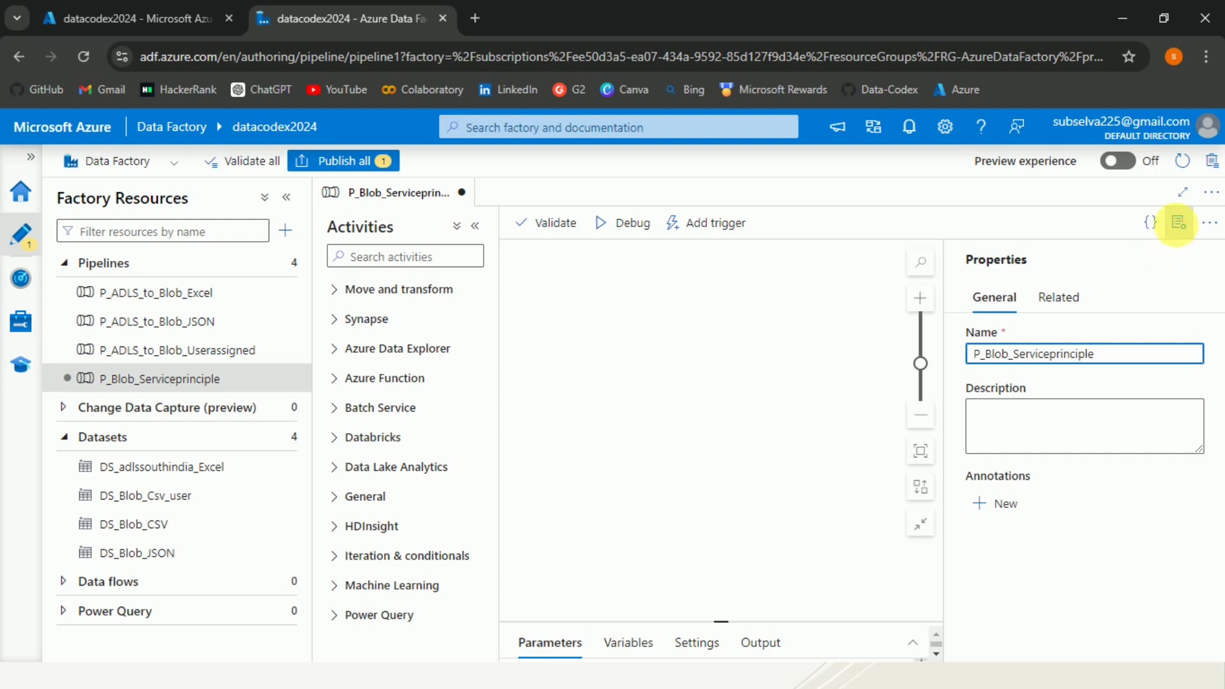
{"action": "left_click", "coordinate": [1179, 223]}
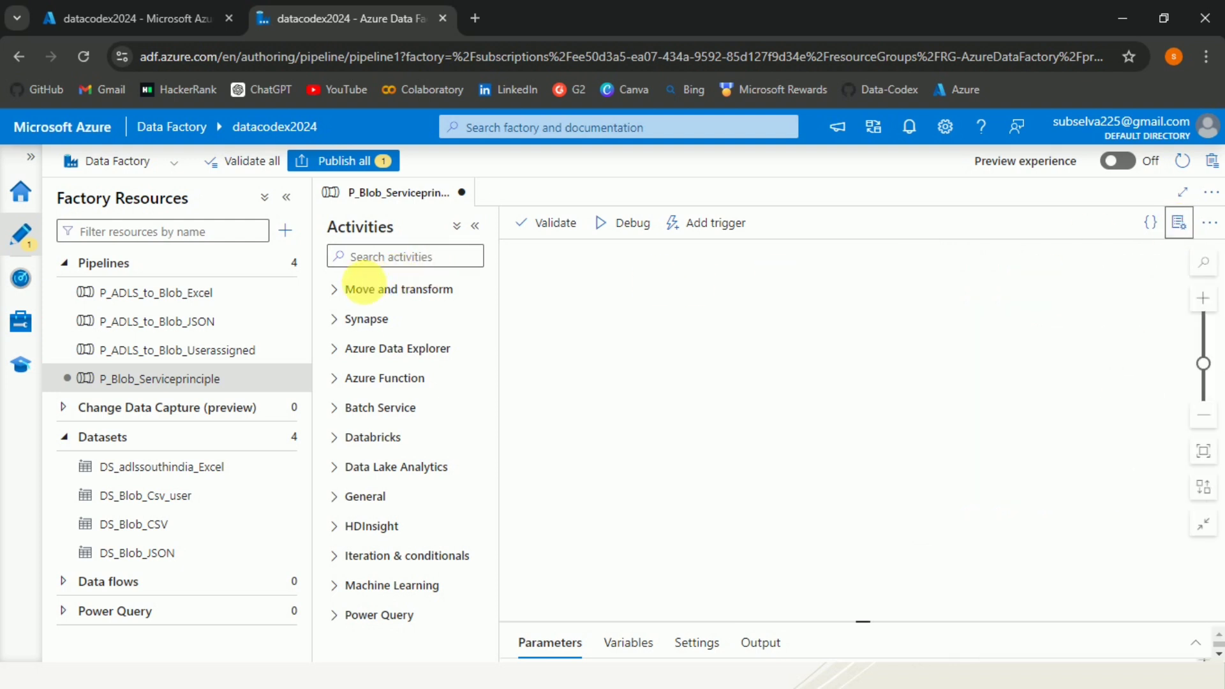
Add a Copy data activity from the Move and transform group to the pipeline canvas
{"action": "left_click", "coordinate": [345, 293]}
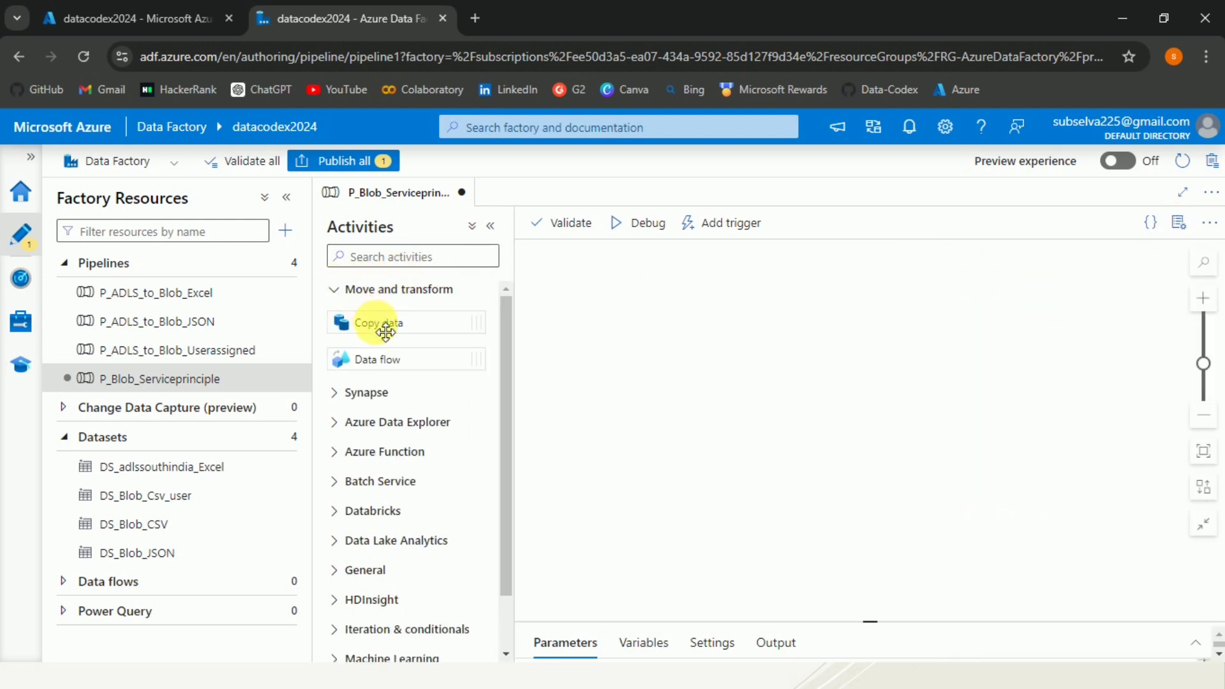
{"action": "left_click_drag", "start_coordinate": [385, 331], "coordinate": [742, 343]}
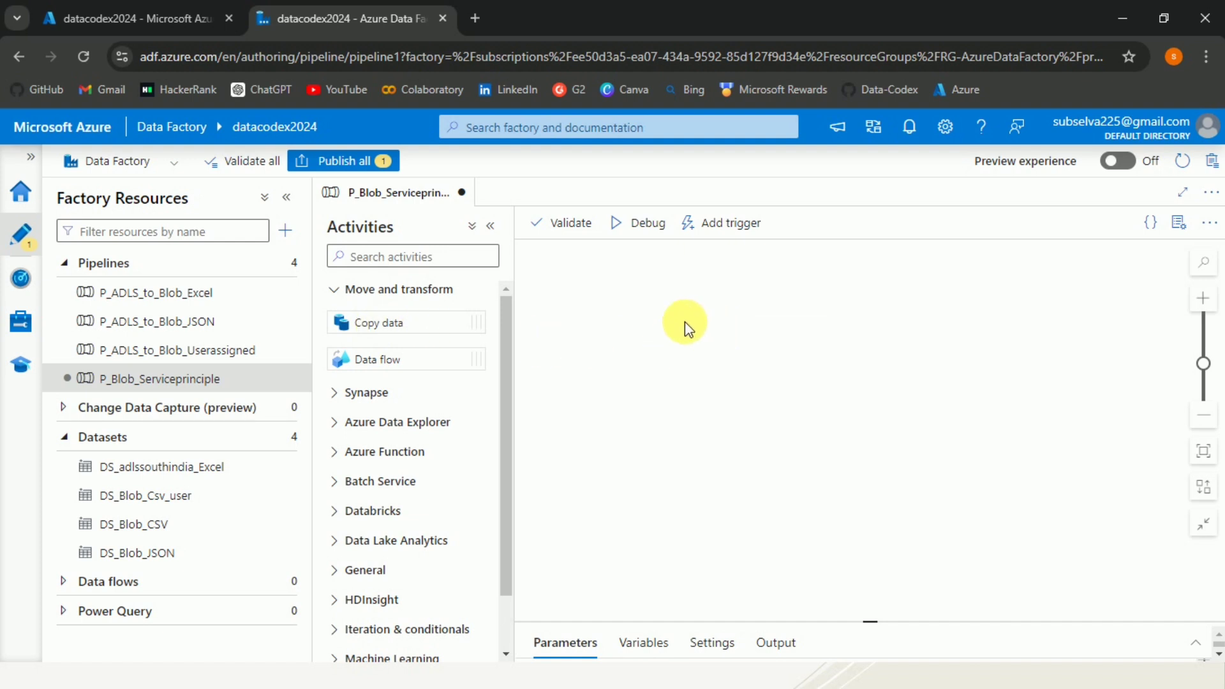
{"action": "left_click_drag", "start_coordinate": [431, 328], "coordinate": [842, 400]}
{"action": "left_click_drag", "start_coordinate": [402, 322], "coordinate": [626, 344]}
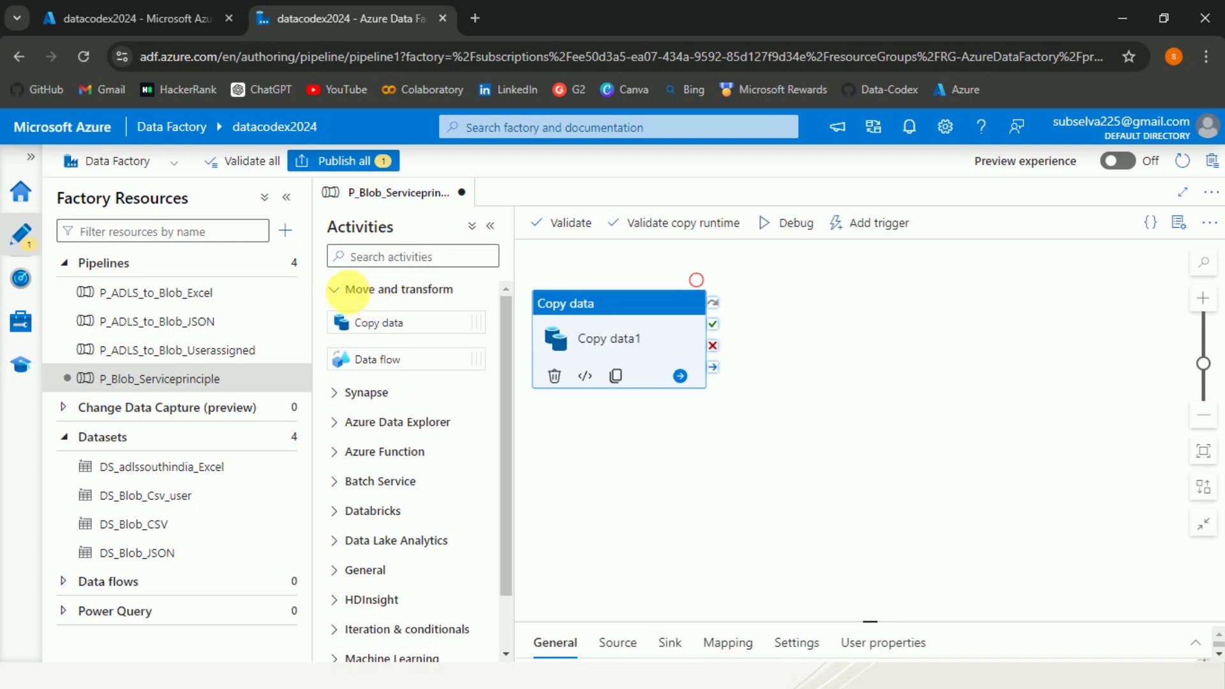
{"action": "left_click", "coordinate": [333, 289]}
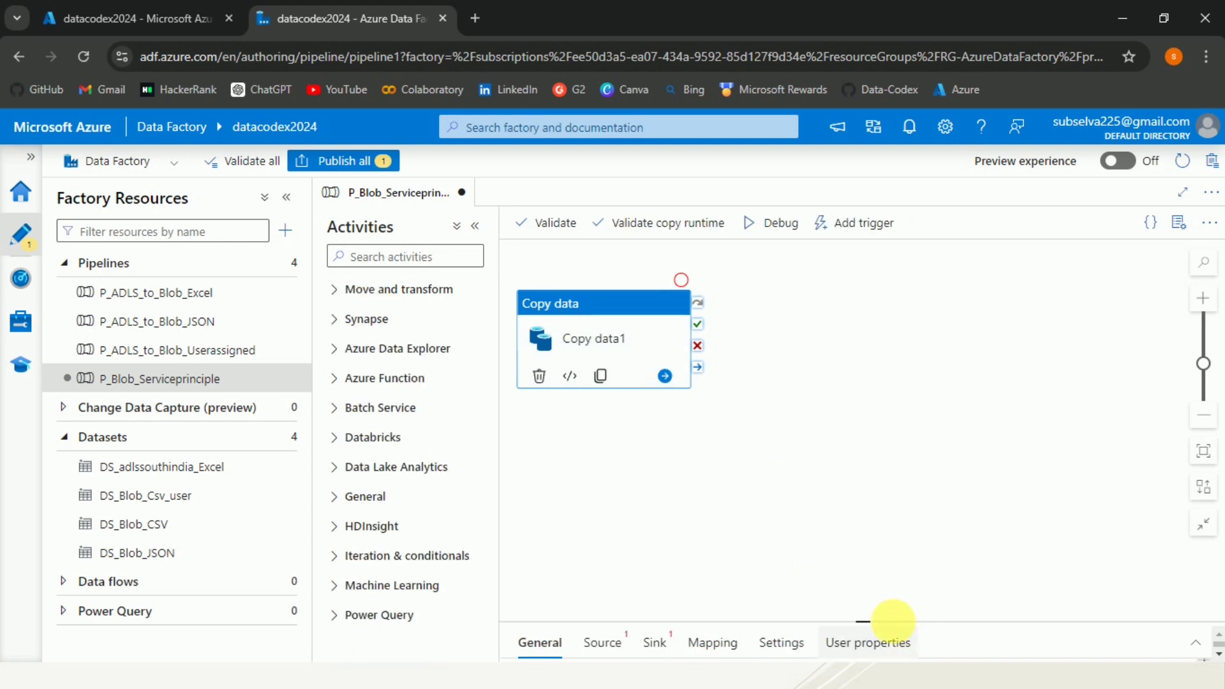
Rename the Copy data activity as "Copy Excel from ADLS to Blob"
{"action": "left_click_drag", "start_coordinate": [865, 622], "coordinate": [868, 386]}
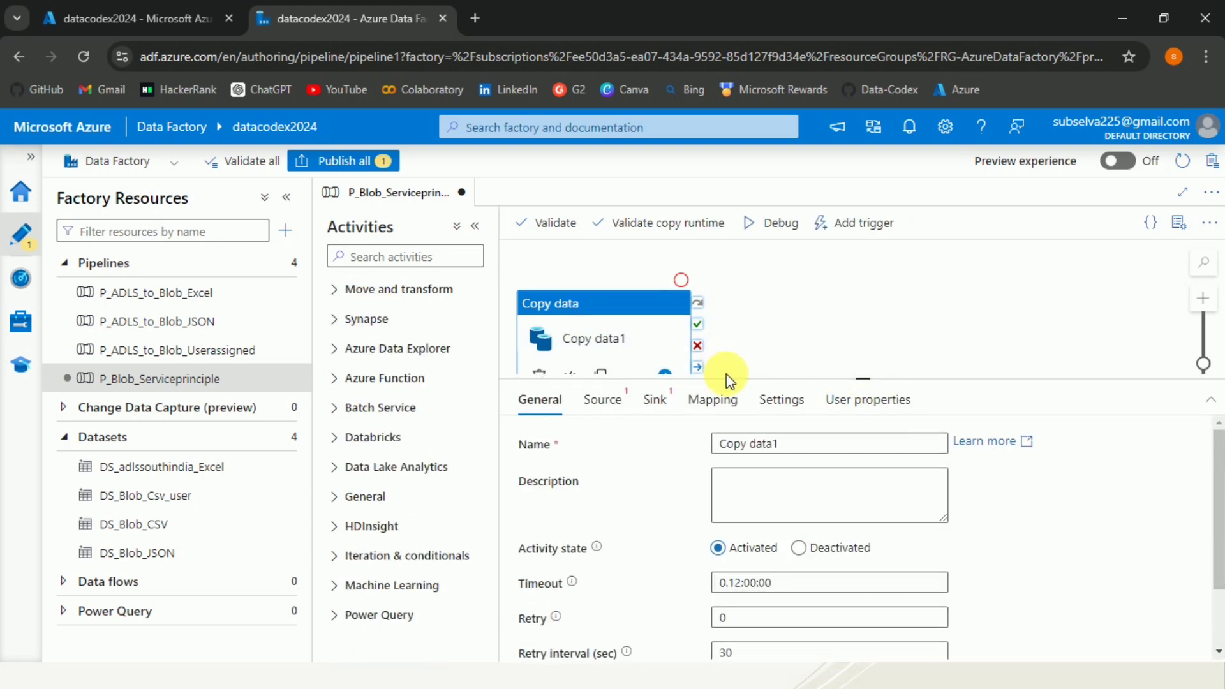
{"action": "left_click_drag", "start_coordinate": [779, 443], "coordinate": [760, 443]}
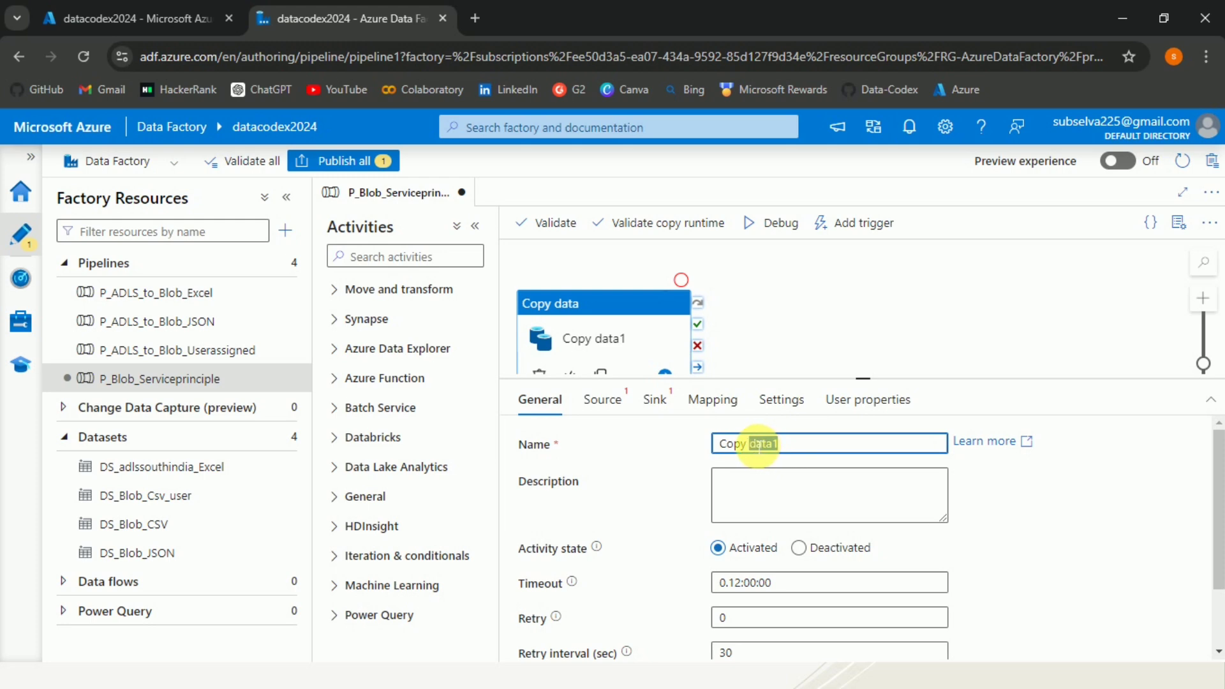
{"action": "type", "text": "Excel from A"}
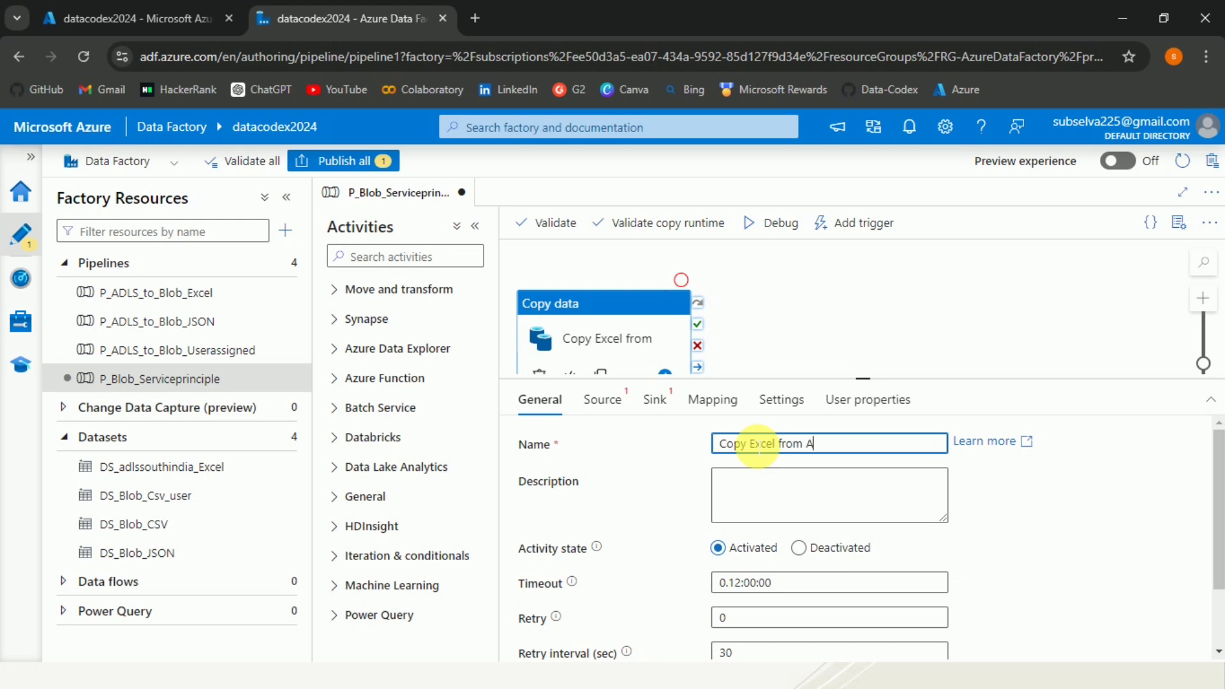
{"action": "type", "text": "DLS to"}
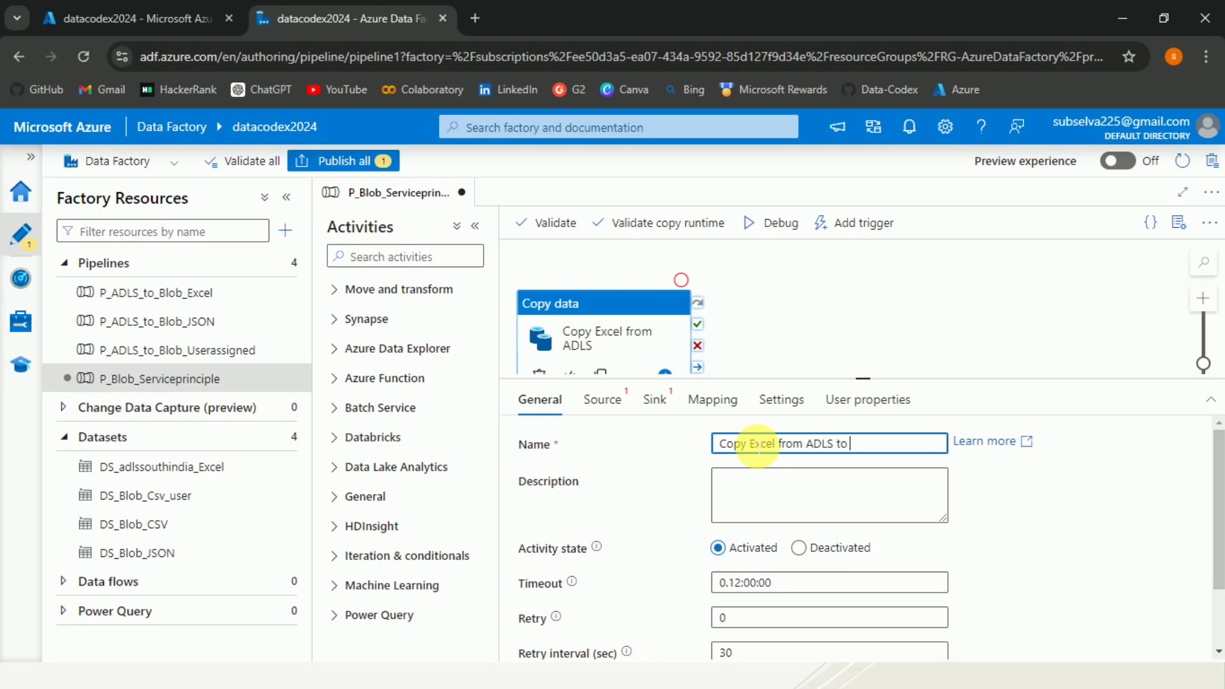
{"action": "type", "text": " Blob"}
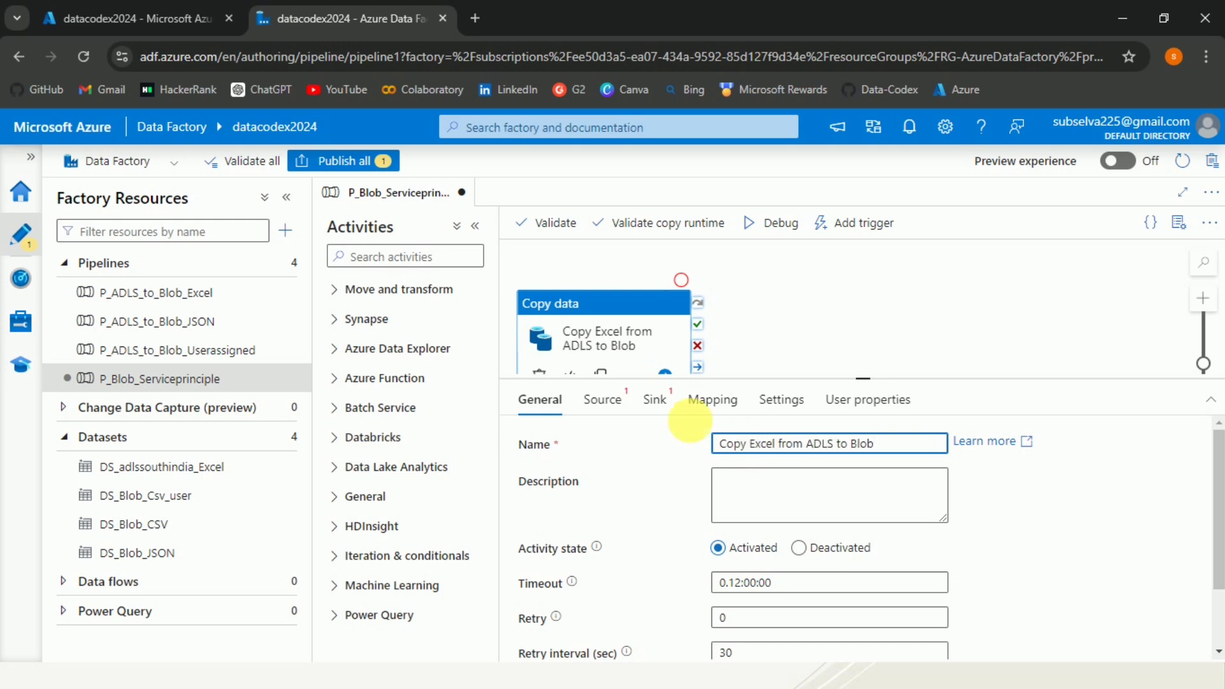
Set the copy activity's source dataset to DS_adlssouthindia_Excel
{"action": "left_click", "coordinate": [621, 403]}
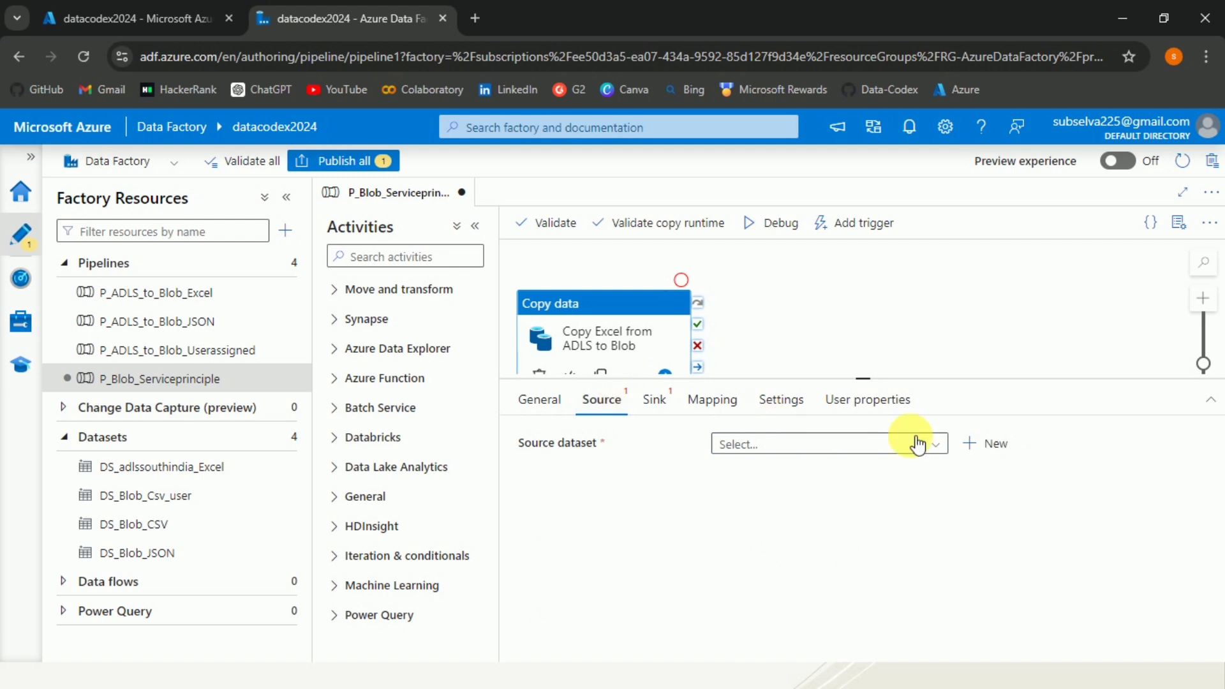
{"action": "left_click", "coordinate": [946, 449]}
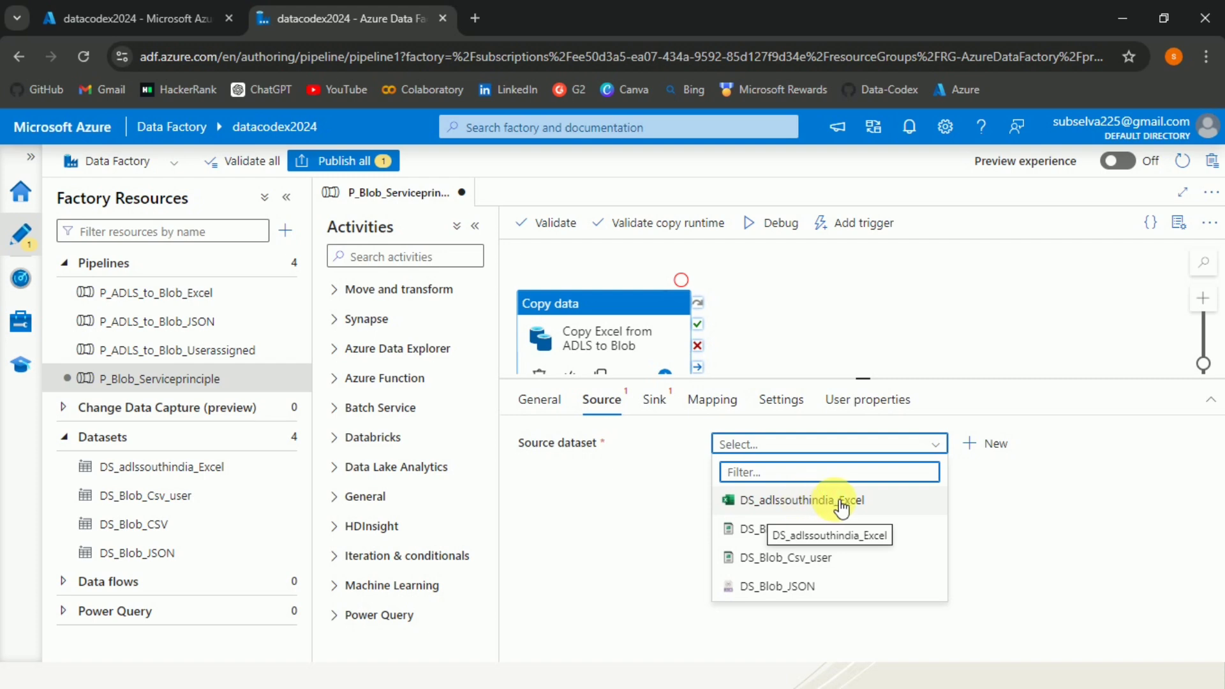
{"action": "left_click", "coordinate": [868, 504]}
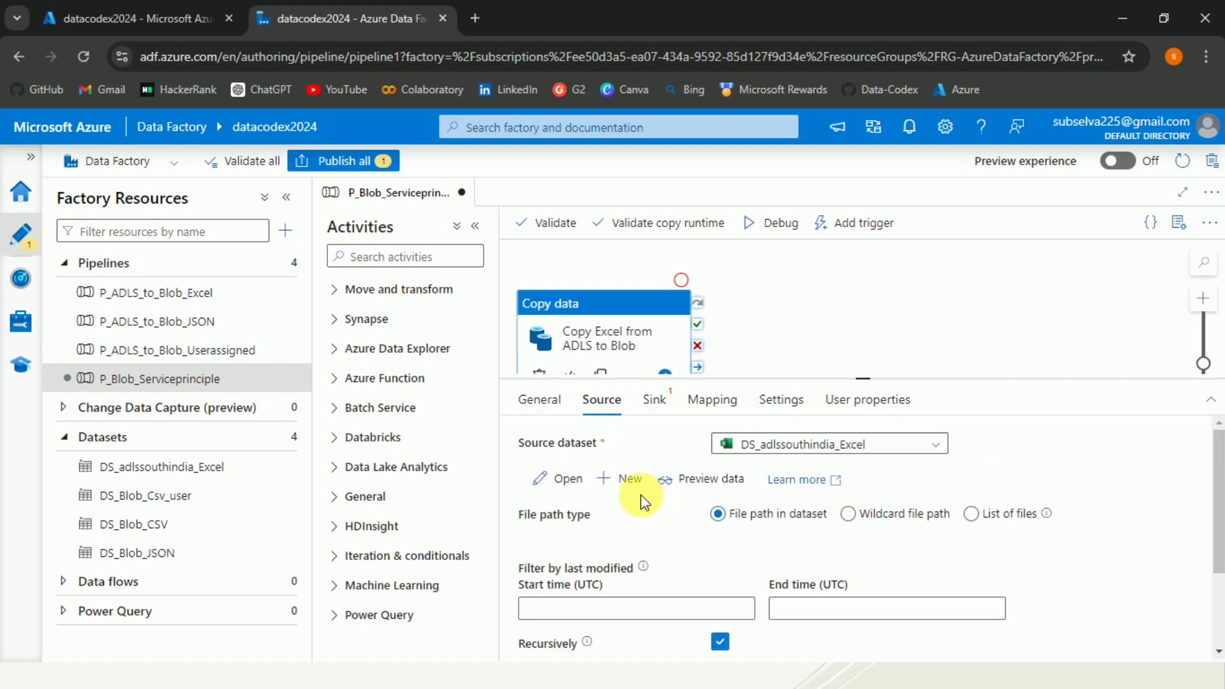
Open the source dataset, review its linked service LS_adlssouthindia and test the connection without changing any settings
{"action": "left_click", "coordinate": [542, 479]}
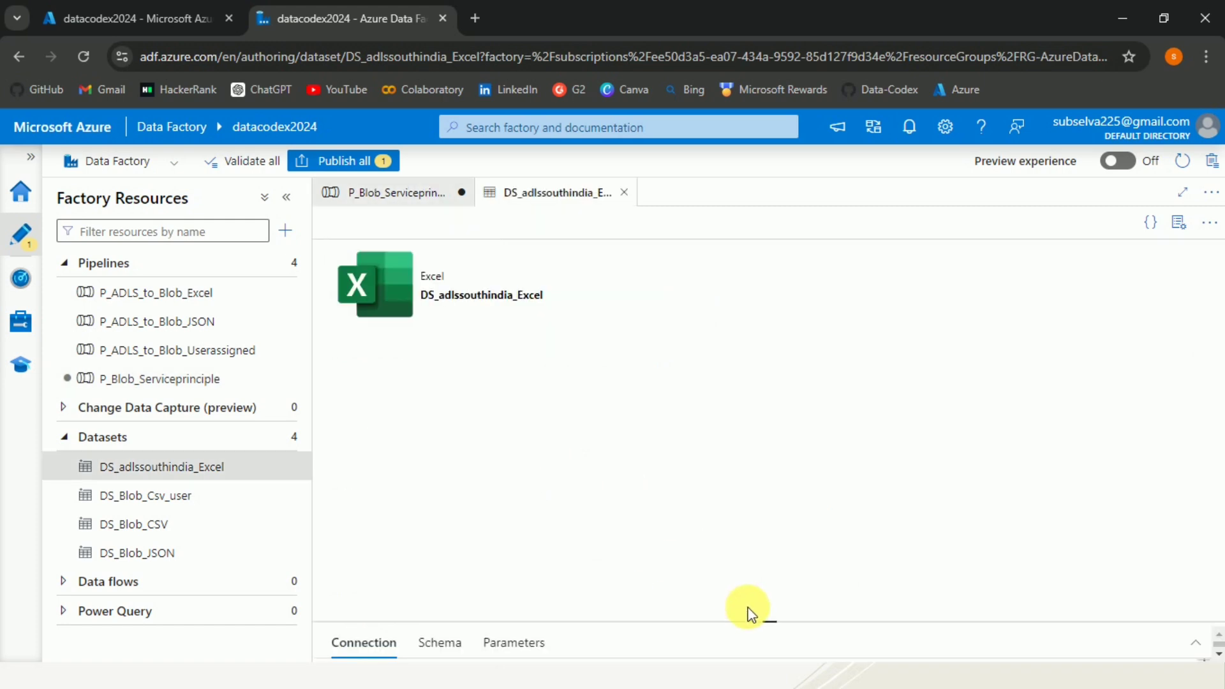
{"action": "left_click_drag", "start_coordinate": [769, 621], "coordinate": [748, 358]}
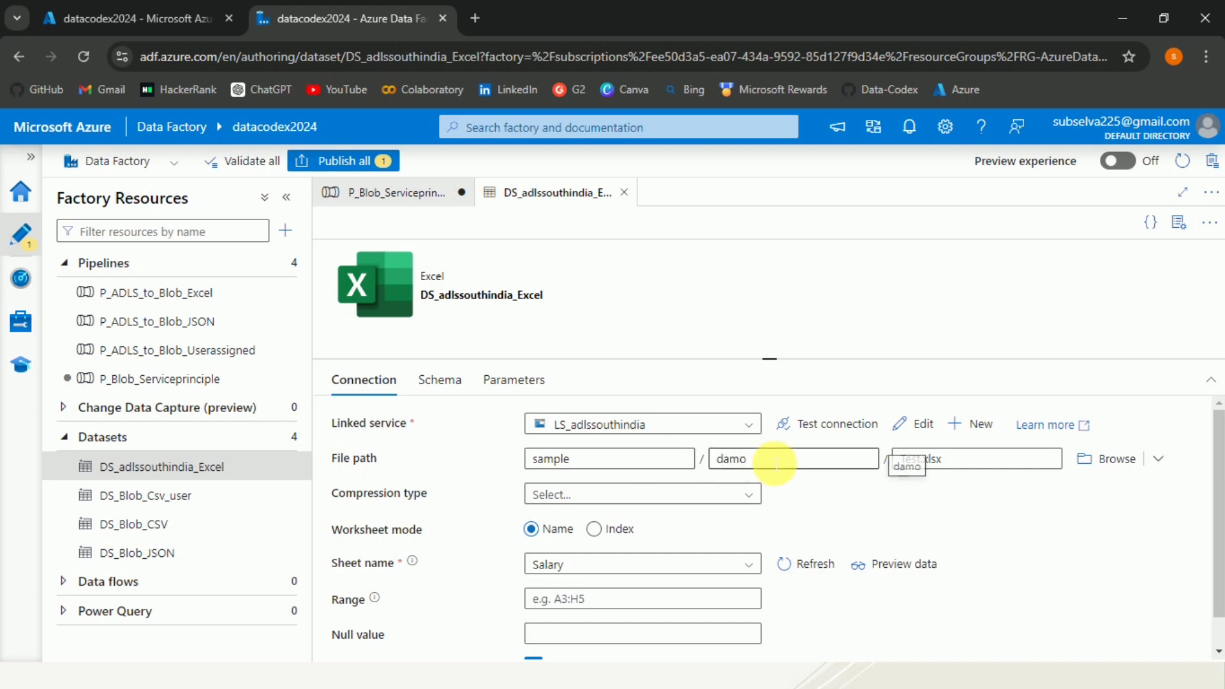
{"action": "left_click", "coordinate": [901, 426]}
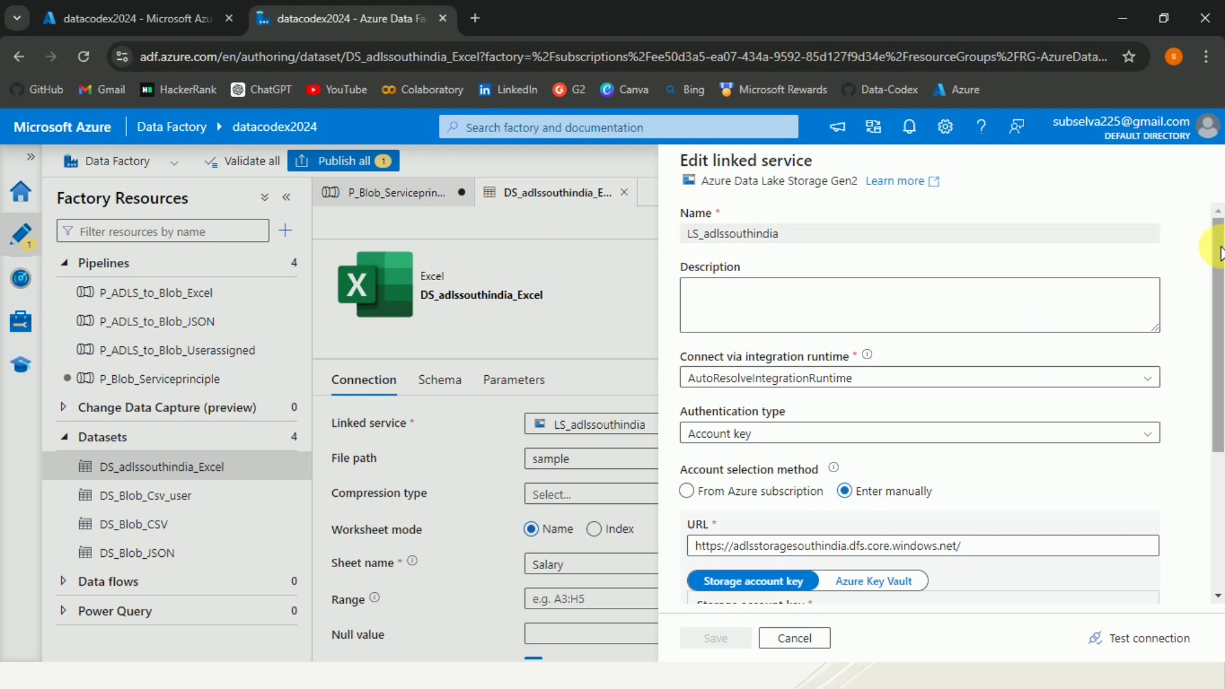
{"action": "scroll", "coordinate": [1219, 323], "scroll_direction": "down", "scroll_amount": 1}
{"action": "scroll", "coordinate": [1219, 323], "scroll_direction": "down", "scroll_amount": 2}
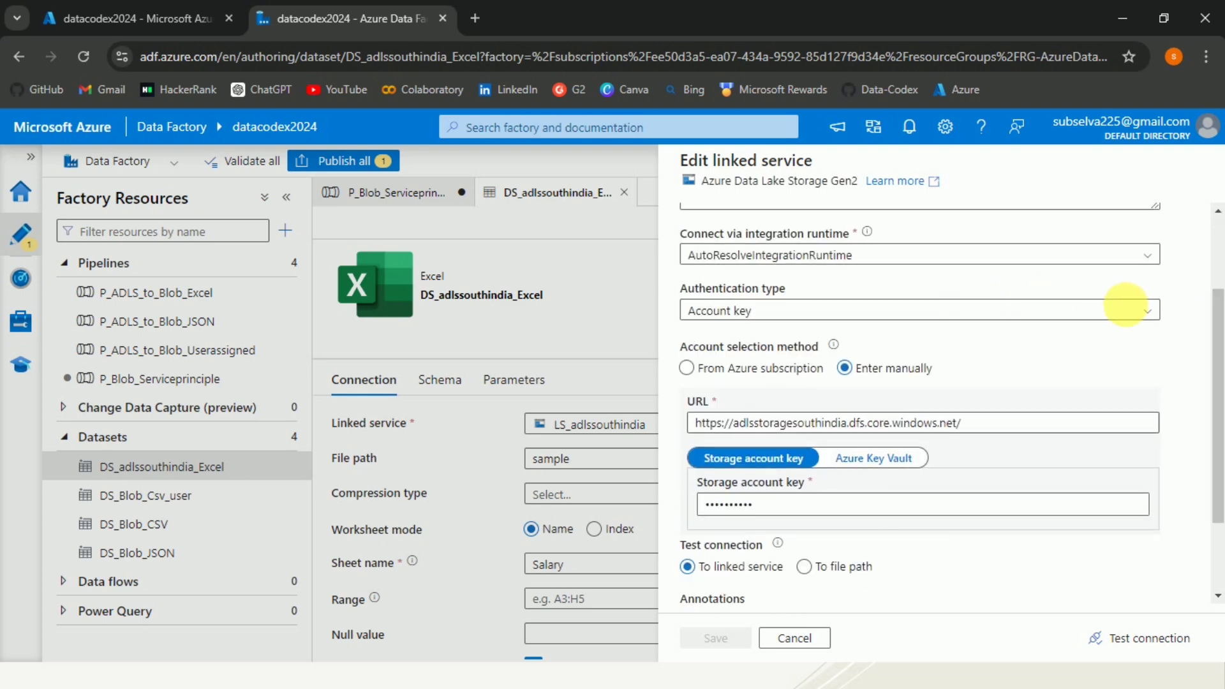
{"action": "scroll", "coordinate": [1216, 335], "scroll_direction": "down", "scroll_amount": 1}
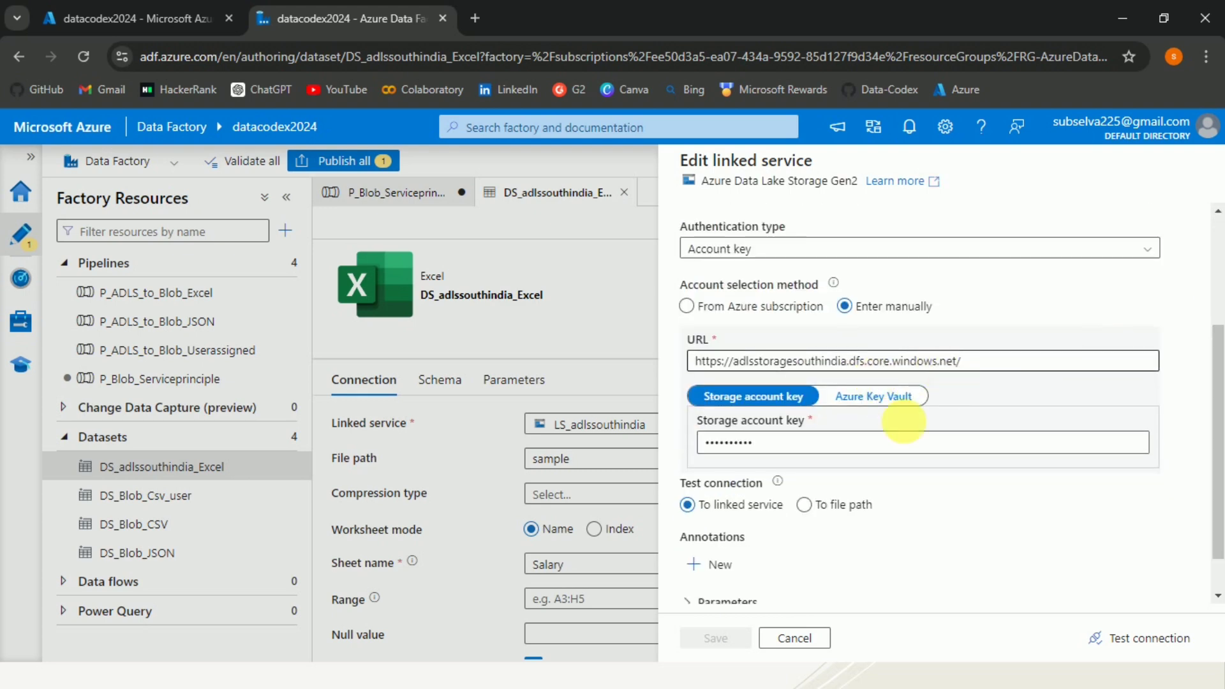
{"action": "left_click", "coordinate": [1108, 639]}
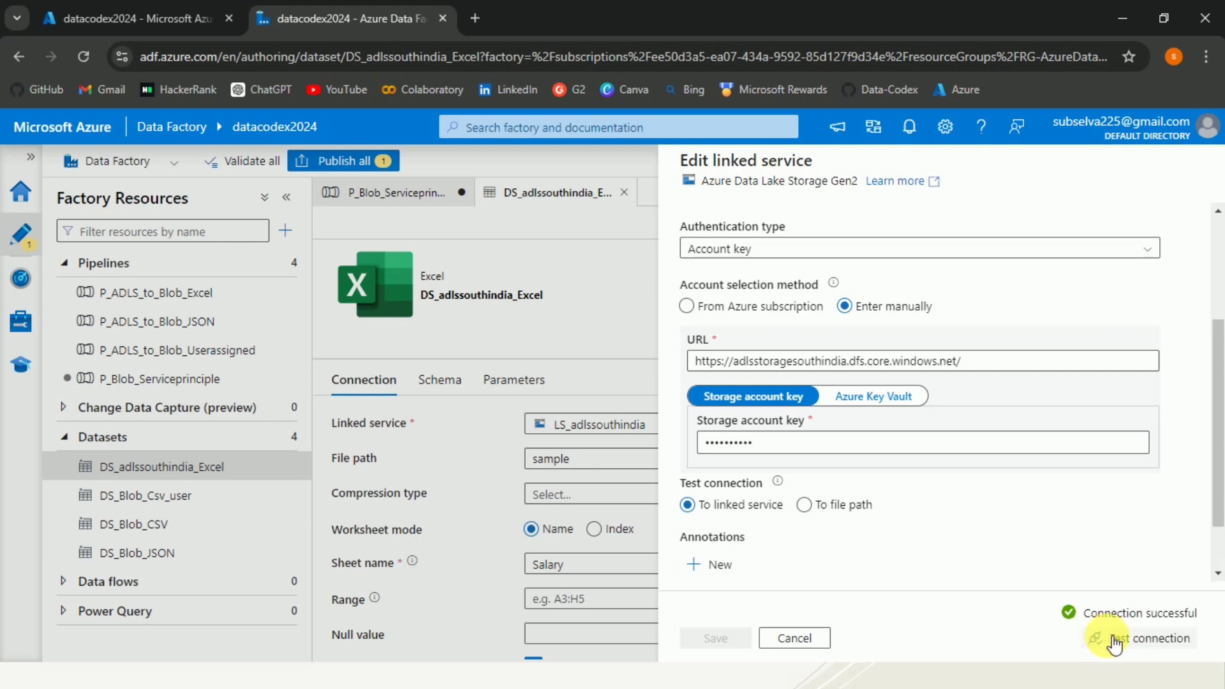
{"action": "left_click", "coordinate": [795, 639]}
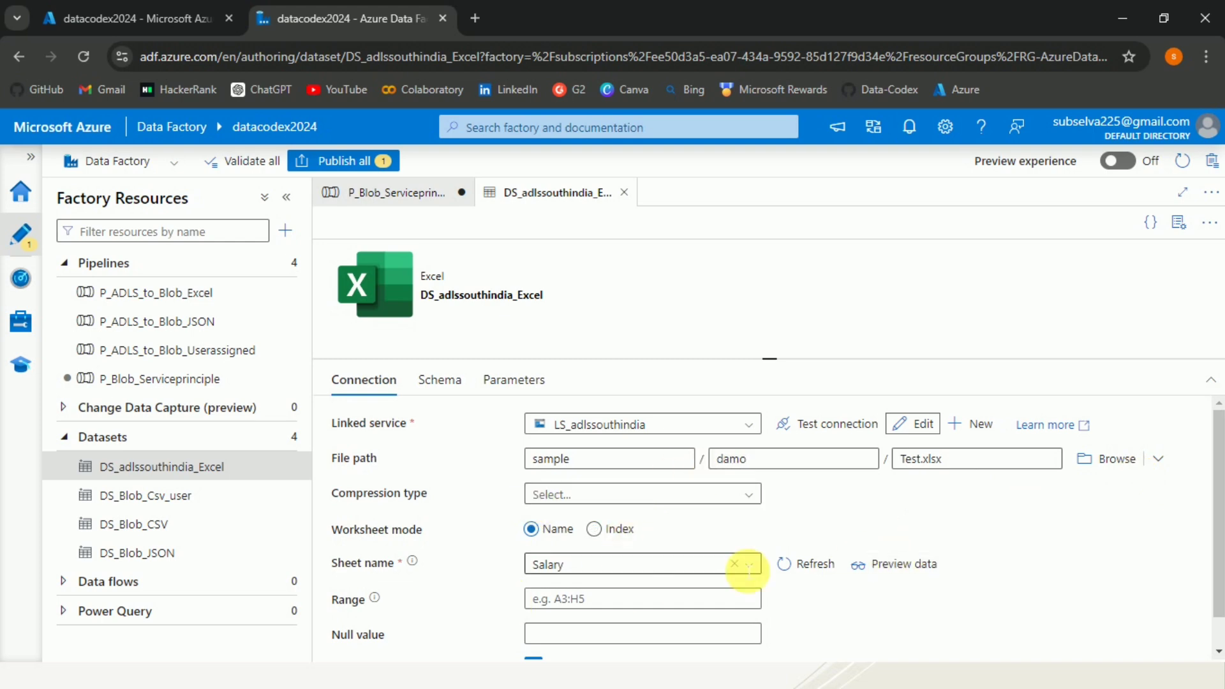
Preview the data of the Salary sheet in the source dataset and return to the P_Blob_Serviceprinciple pipeline
{"action": "left_click", "coordinate": [906, 568]}
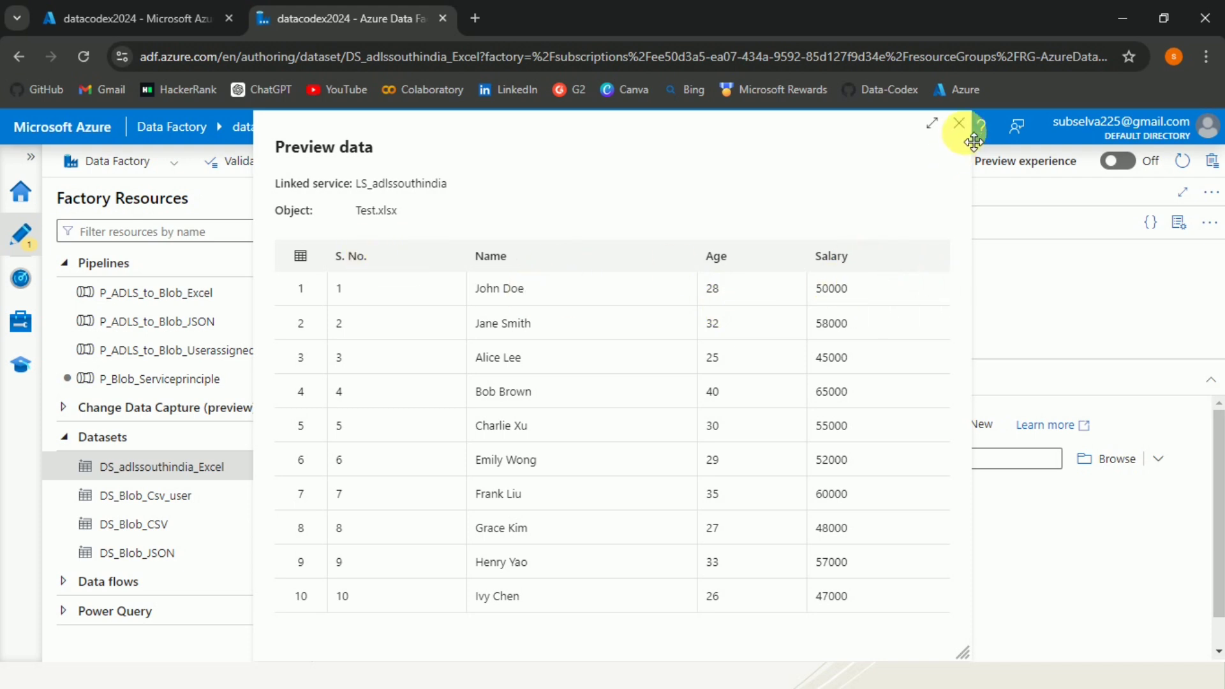
{"action": "left_click", "coordinate": [959, 123]}
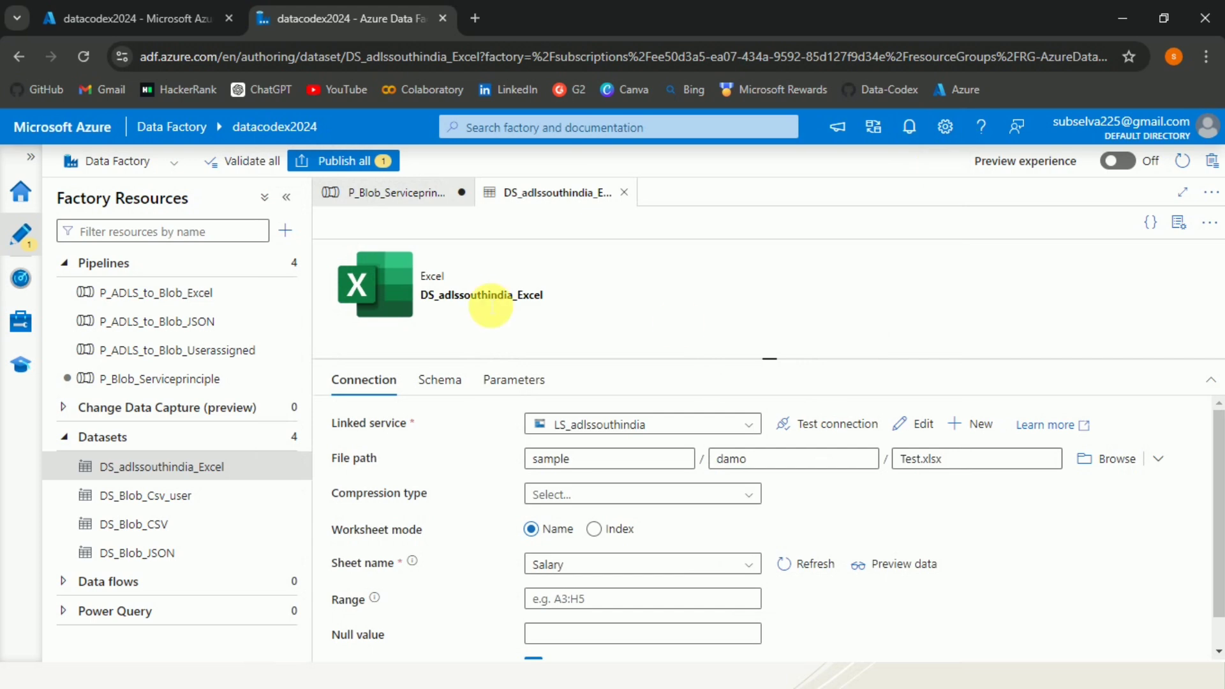
{"action": "left_click", "coordinate": [418, 198]}
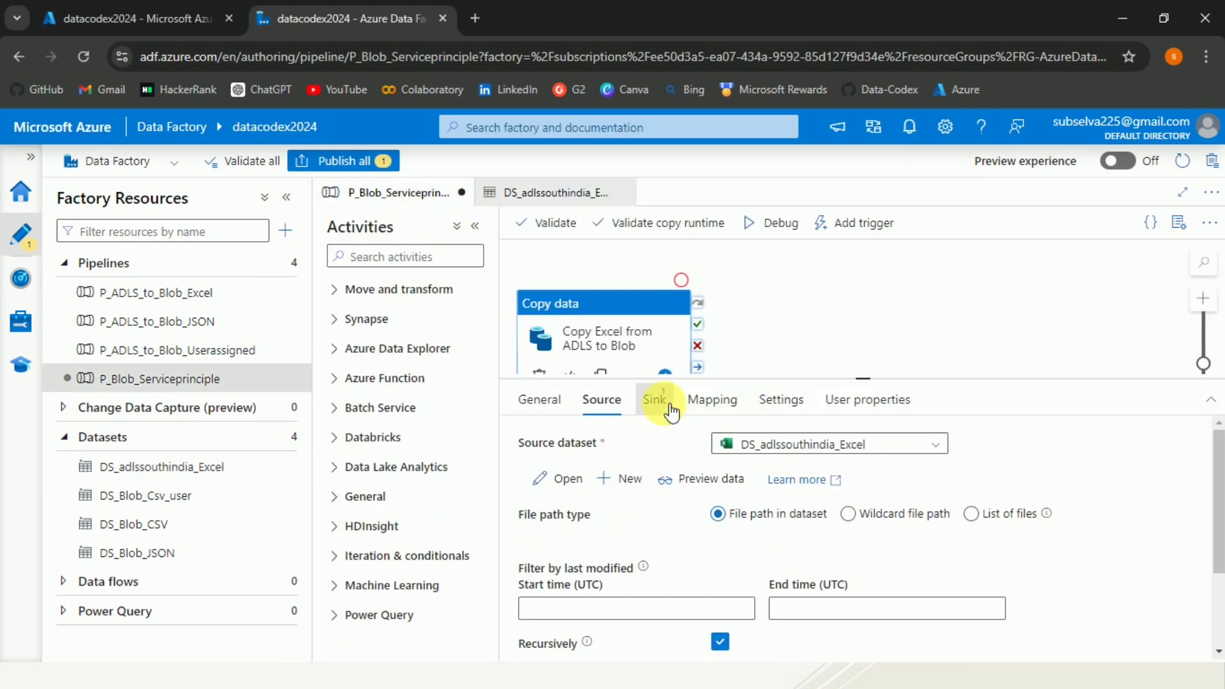
Start a new sink dataset for the copy activity on Azure Blob Storage with the DelimitedText format
{"action": "left_click", "coordinate": [656, 403]}
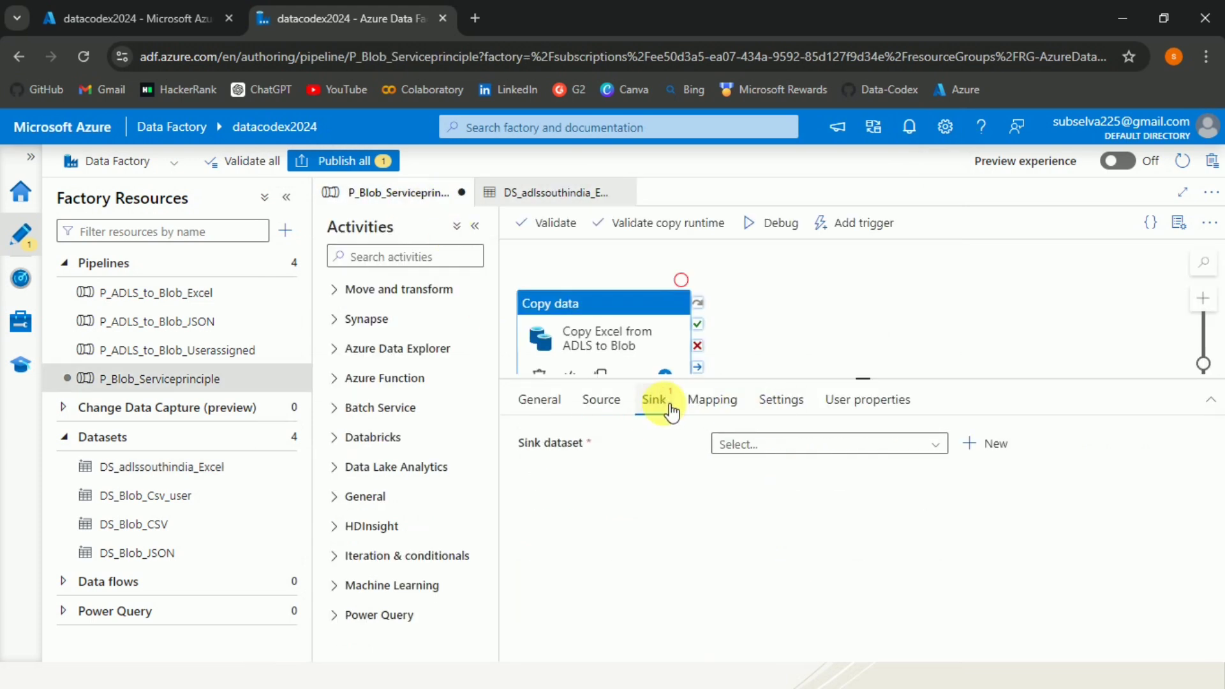
{"action": "left_click", "coordinate": [983, 446]}
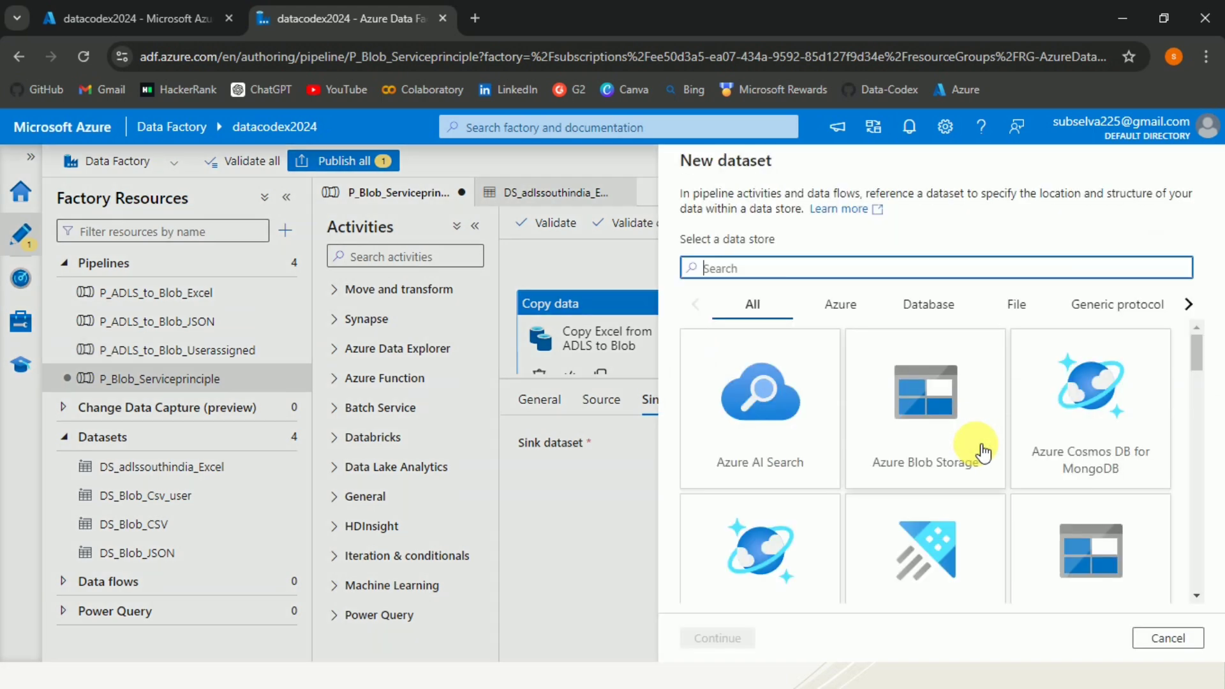
{"action": "left_click", "coordinate": [943, 445]}
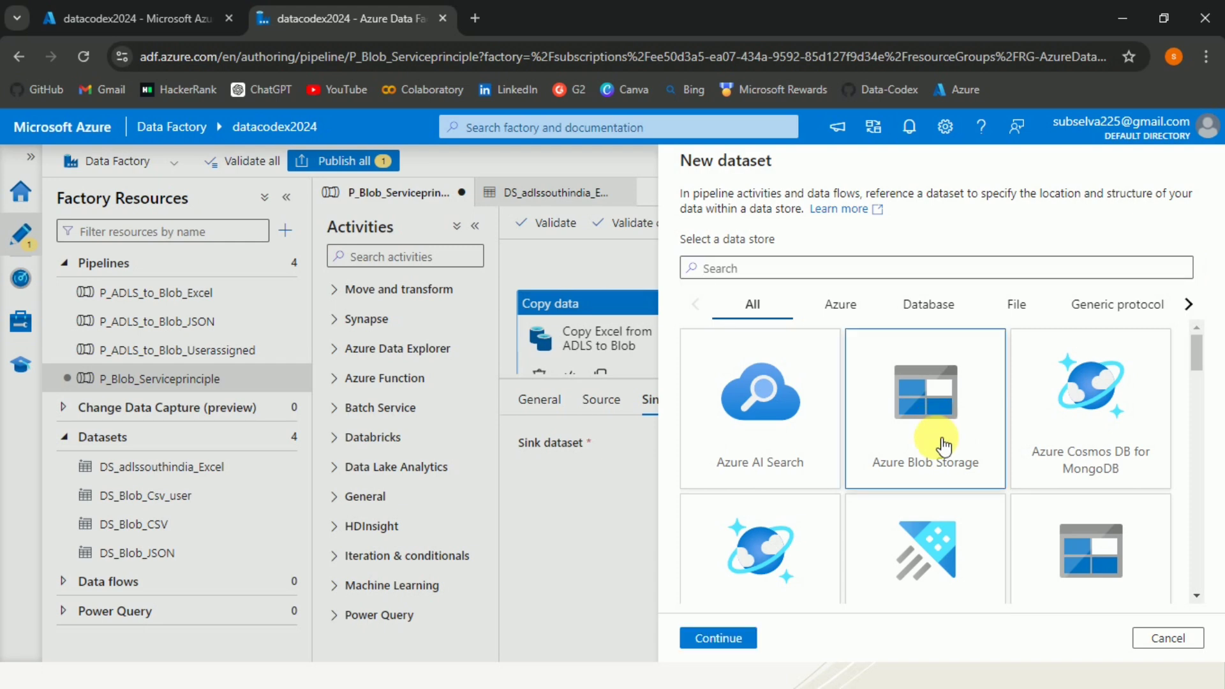
{"action": "left_click", "coordinate": [725, 640]}
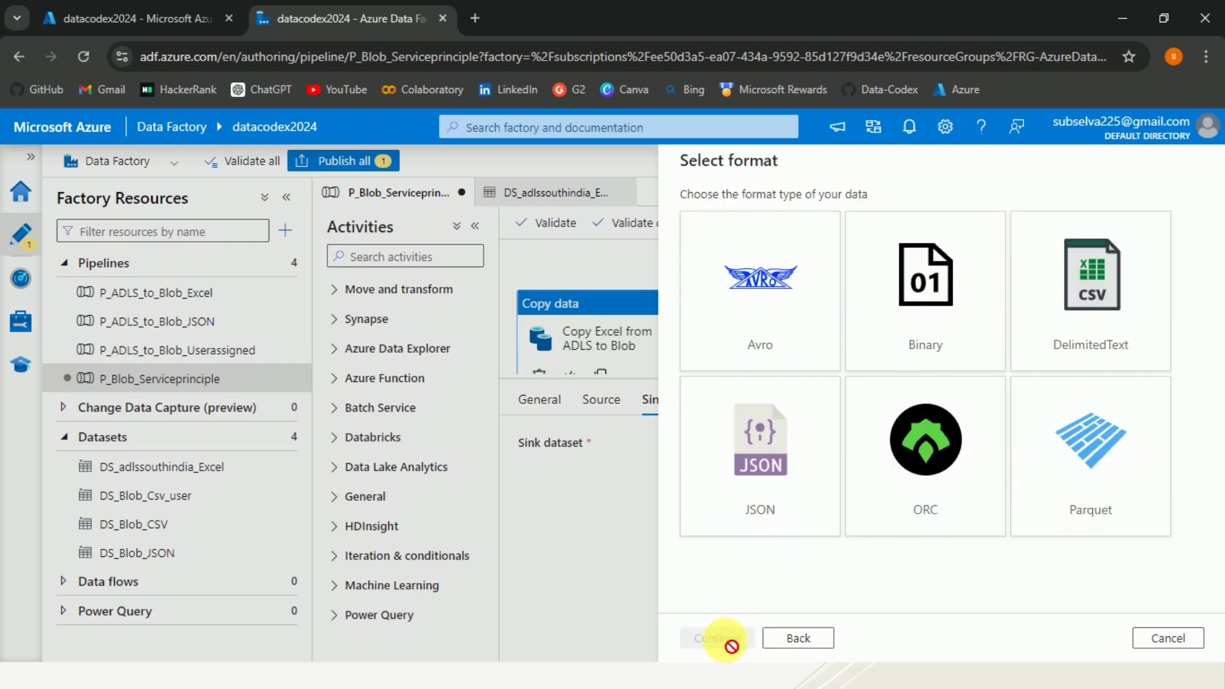
{"action": "left_click", "coordinate": [1122, 316]}
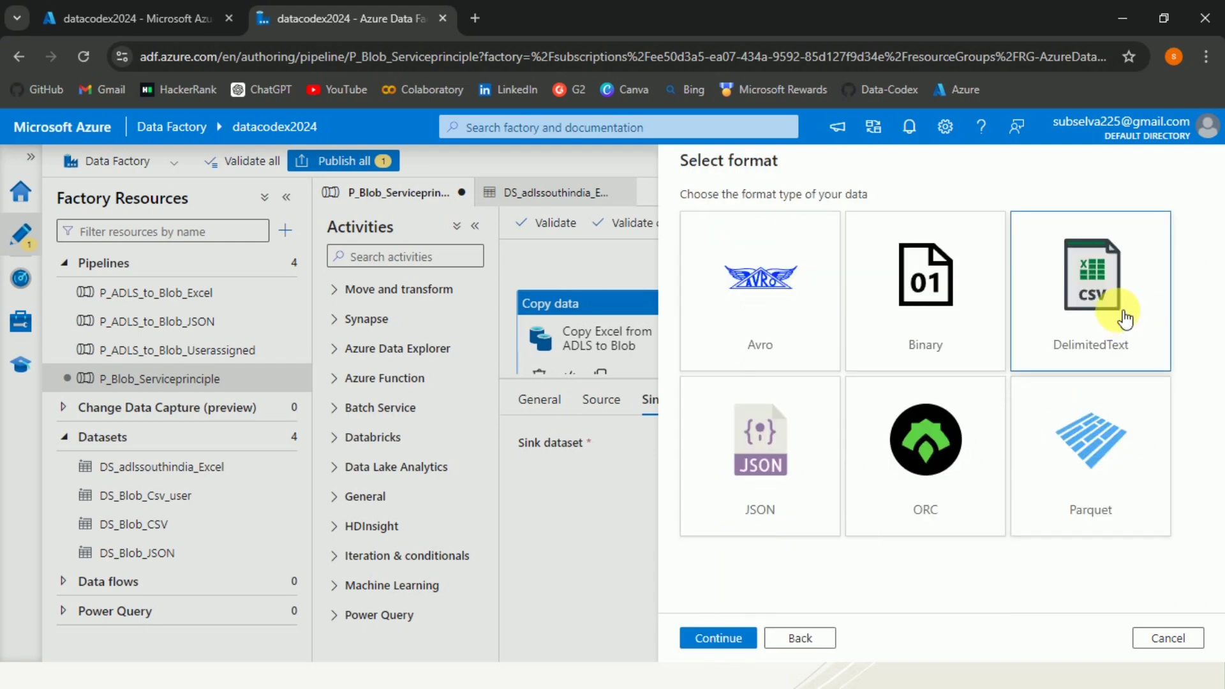
{"action": "left_click", "coordinate": [717, 638]}
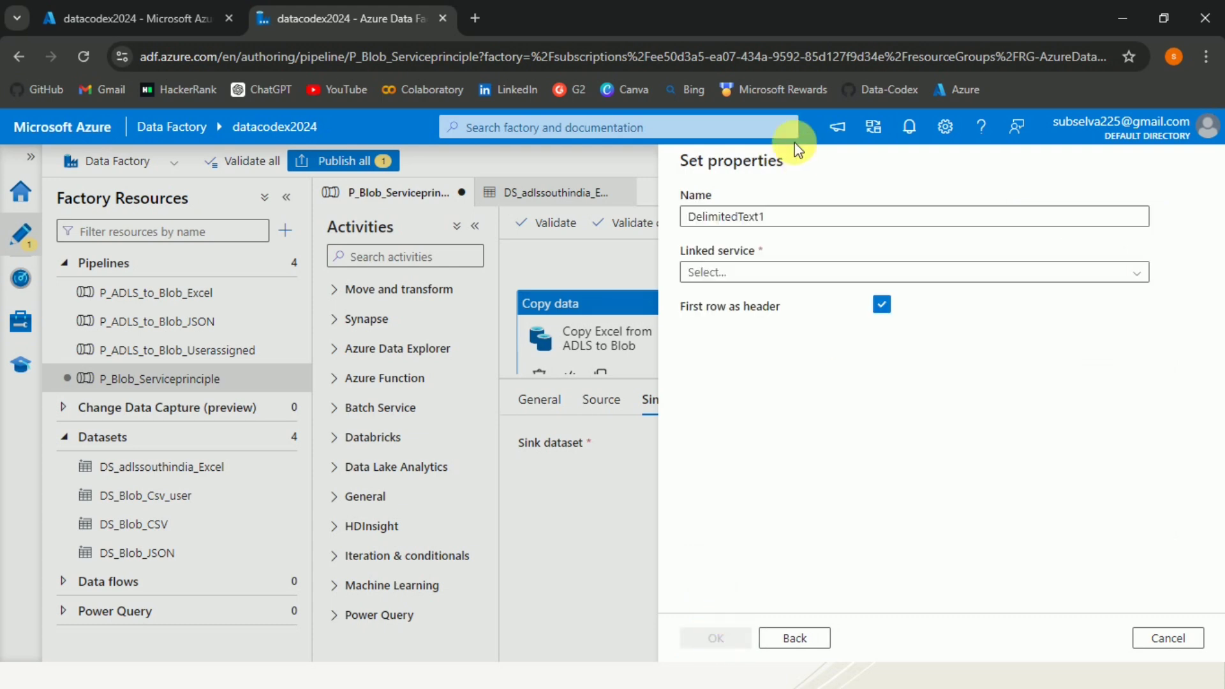
Name the new sink dataset DS_CSV_ServicePrinciple
{"action": "left_click_drag", "start_coordinate": [785, 216], "coordinate": [674, 219]}
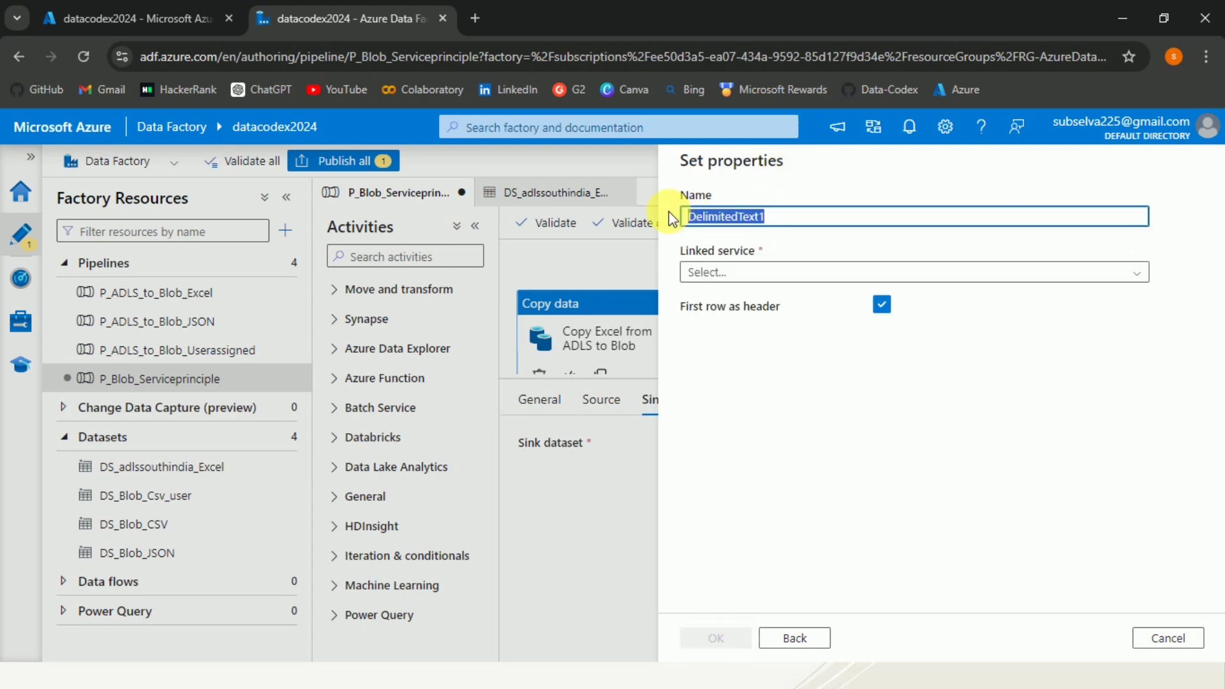
{"action": "type", "text": "DS_"}
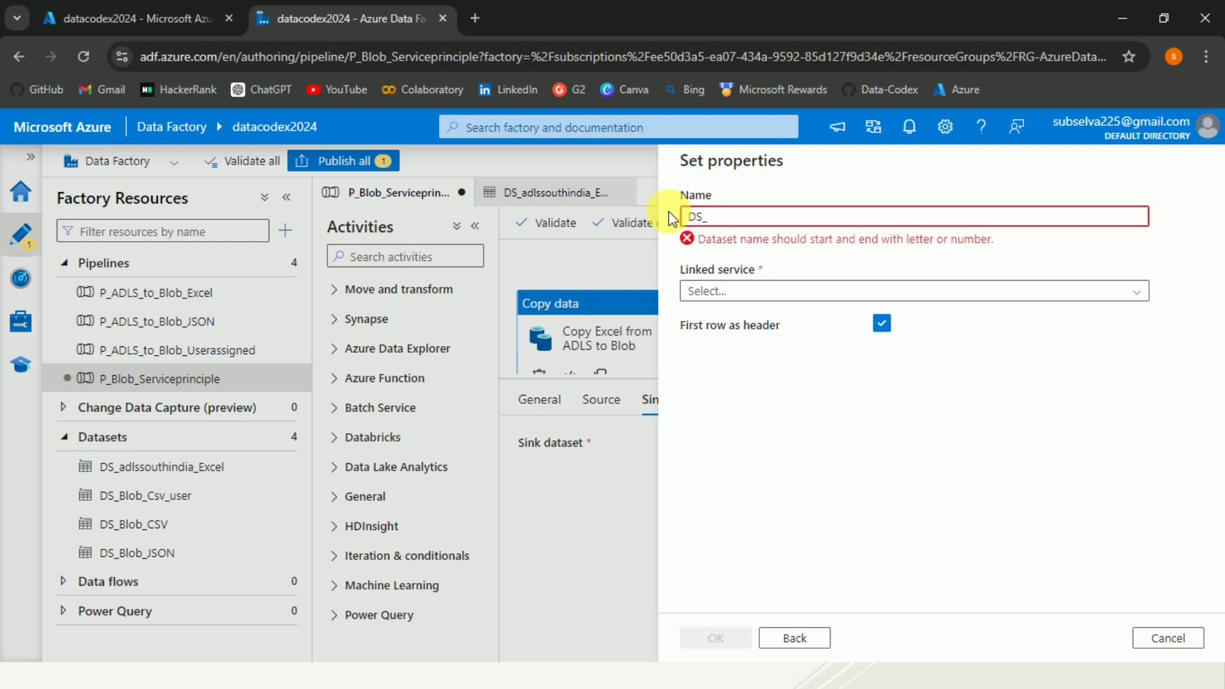
{"action": "type", "text": "CS"}
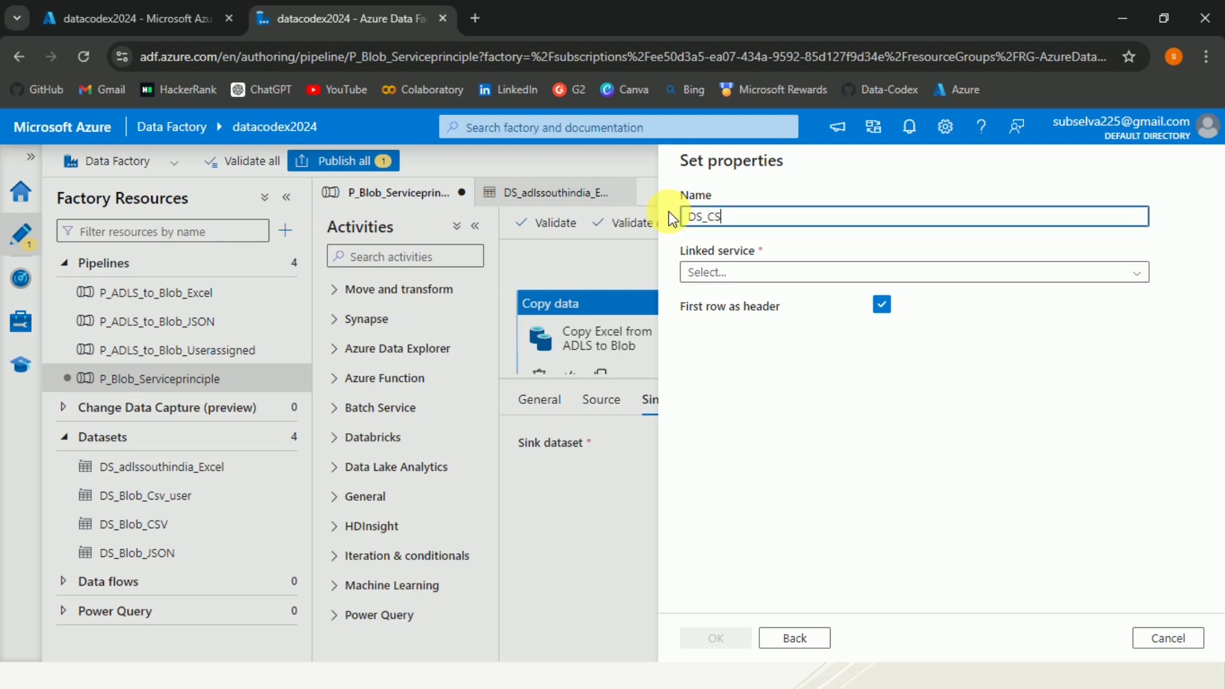
{"action": "type", "text": "V_Ser"}
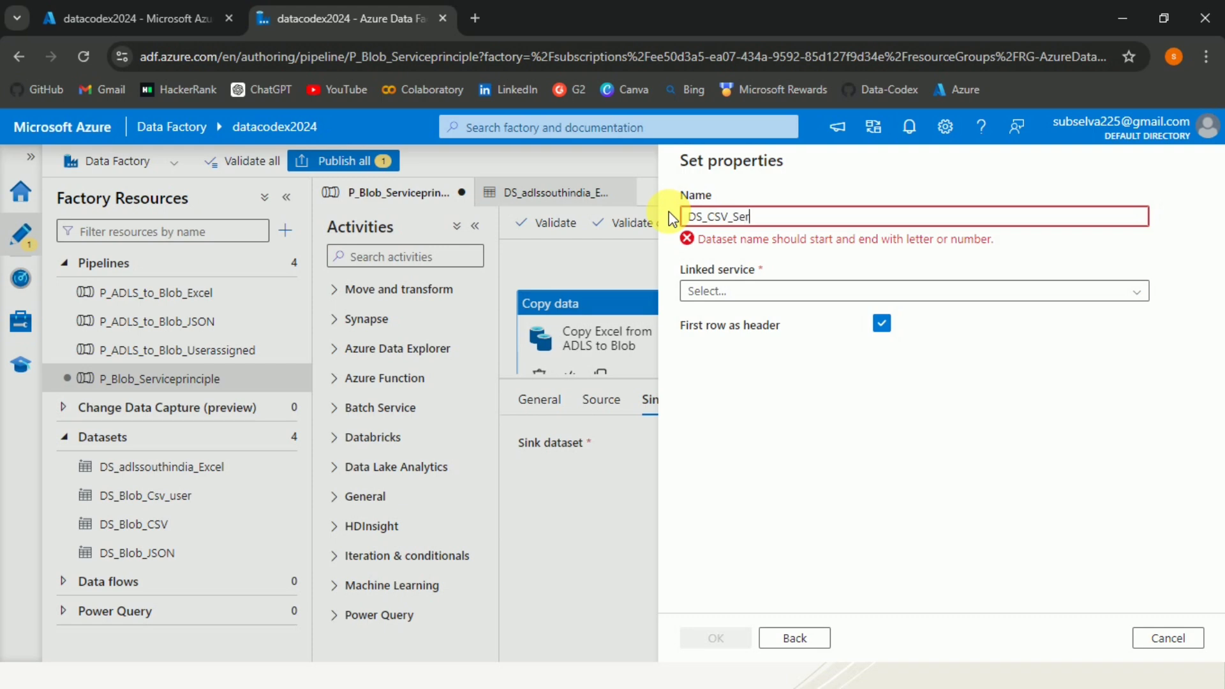
{"action": "type", "text": "viceP"}
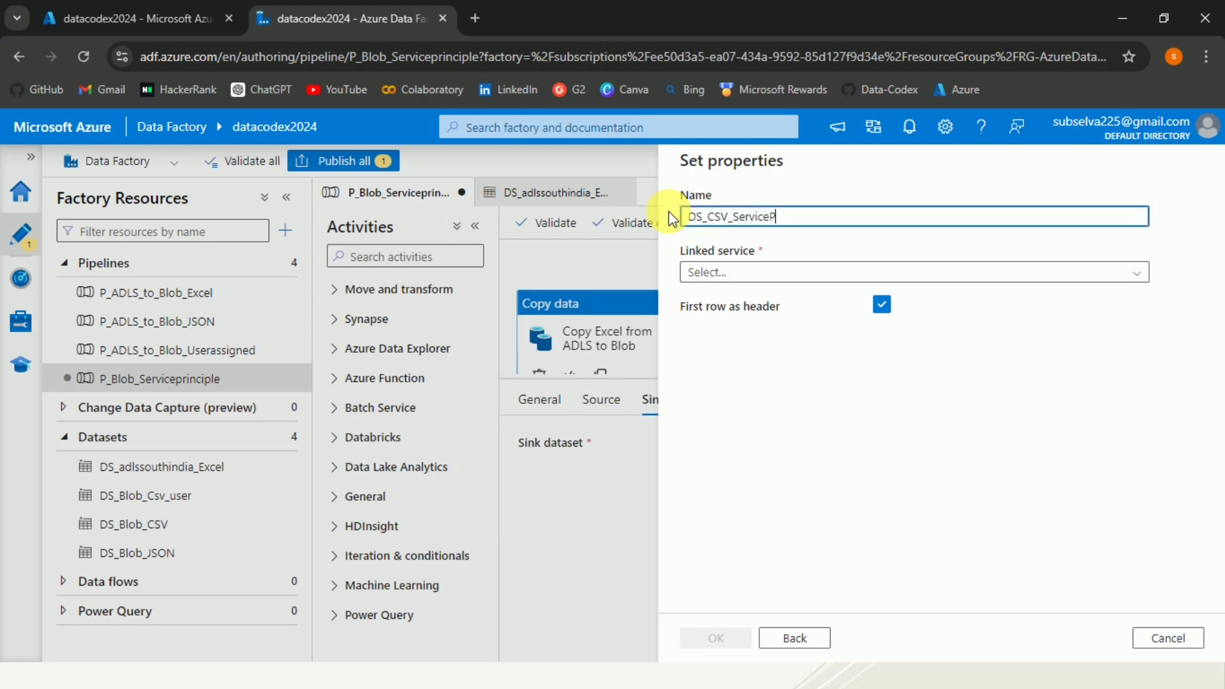
{"action": "type", "text": "rinciple"}
Start a new linked service for the sink dataset and name it LS_Blob_ServicePrinciple
{"action": "left_click", "coordinate": [801, 274]}
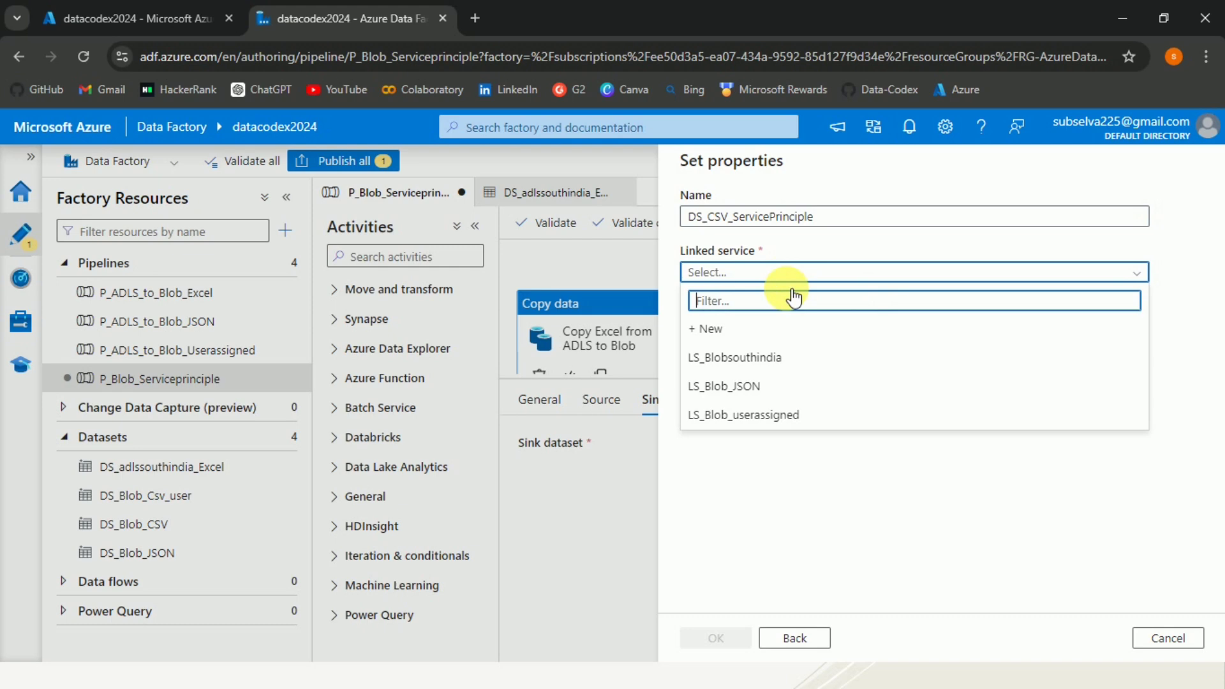
{"action": "left_click", "coordinate": [765, 335]}
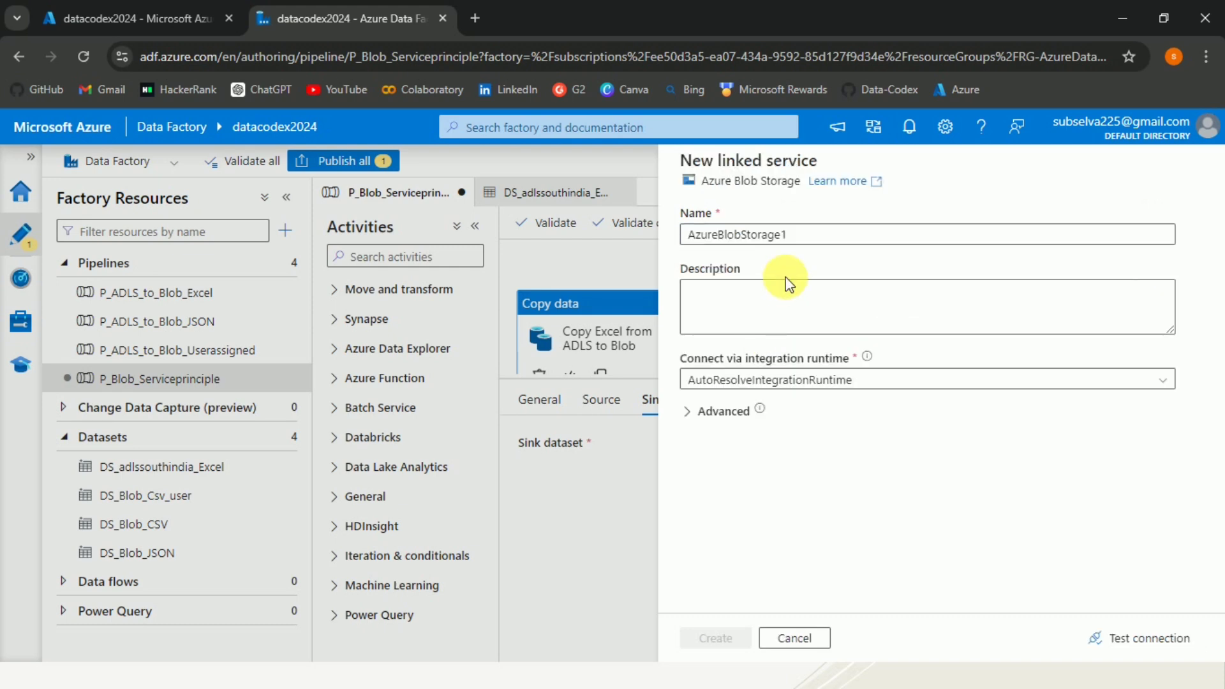
{"action": "left_click_drag", "start_coordinate": [808, 241], "coordinate": [692, 238]}
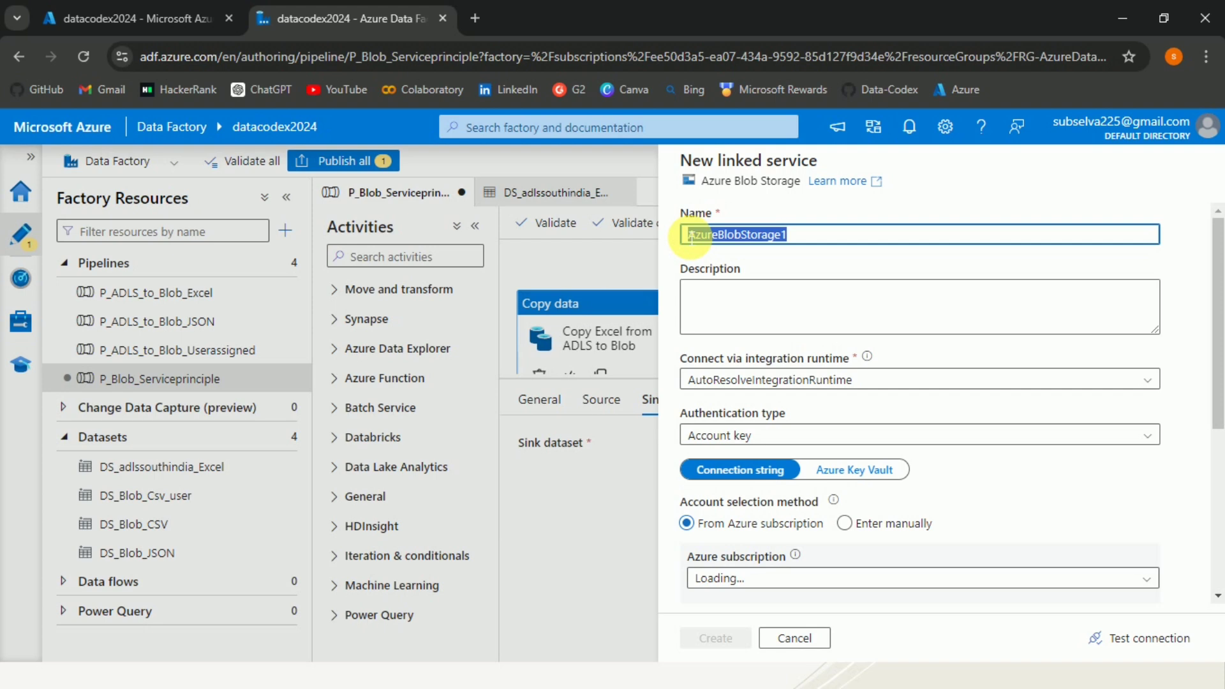
{"action": "type", "text": "LS_Blob"}
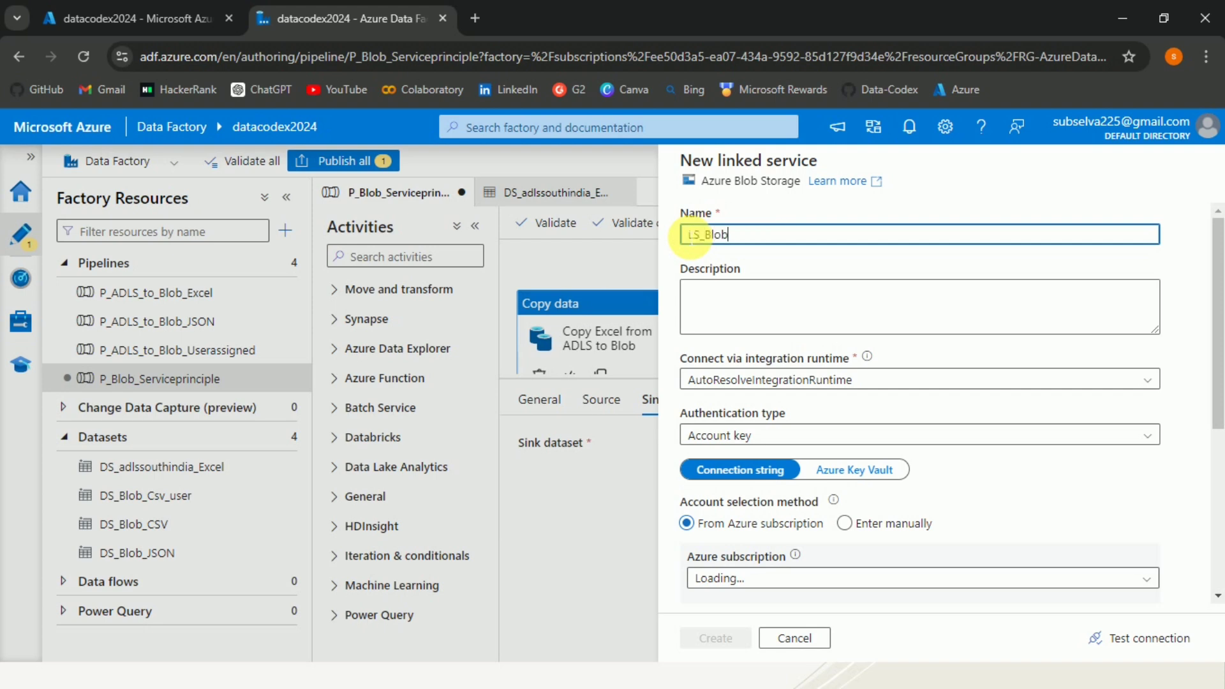
{"action": "type", "text": "_ServiceP"}
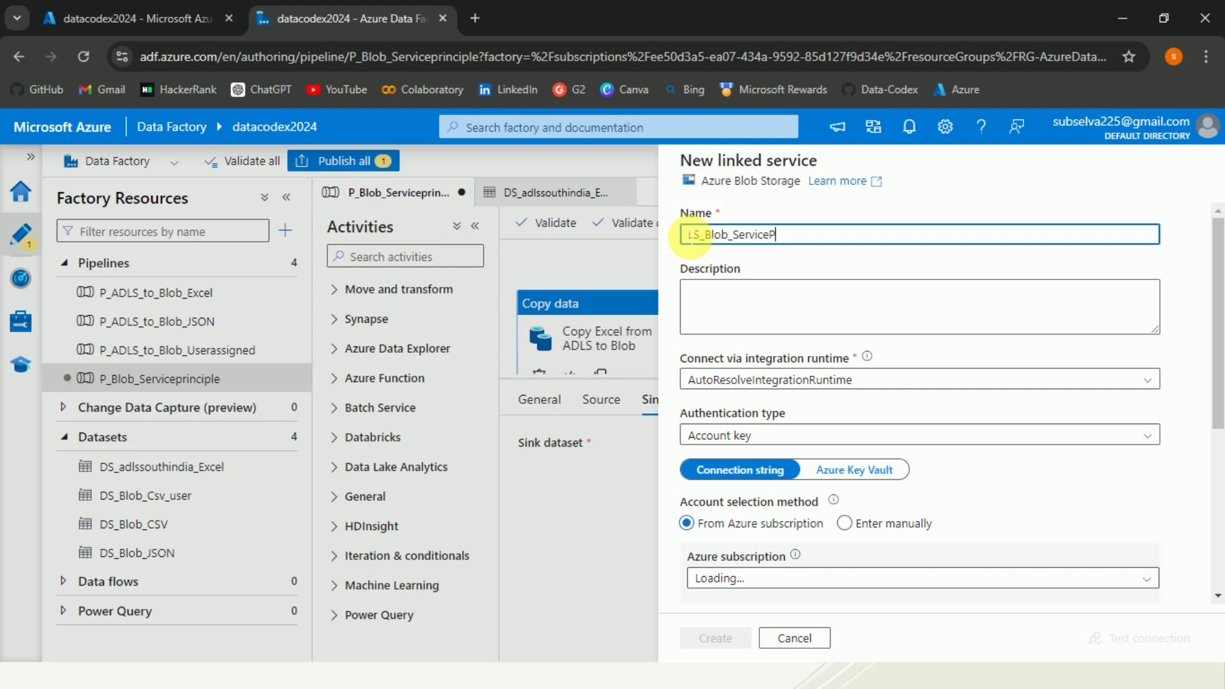
{"action": "type", "text": "rinciple"}
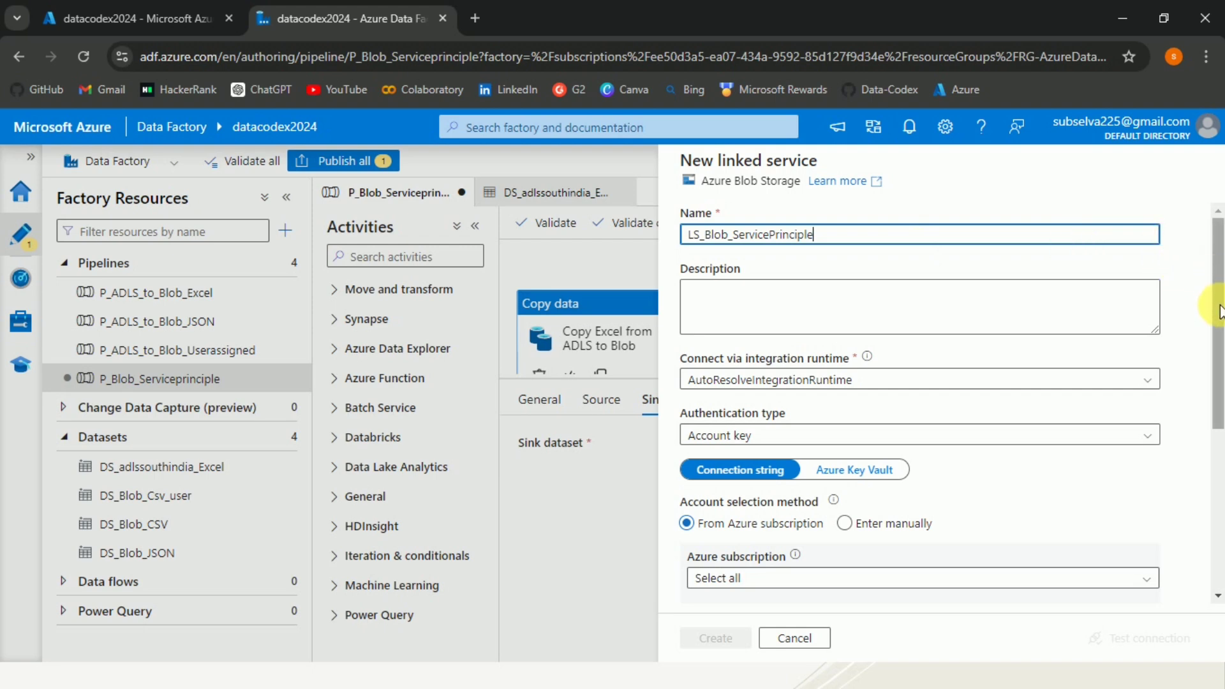
Set the linked service's authentication type to Service principal
{"action": "scroll", "coordinate": [1142, 363], "scroll_direction": "down", "scroll_amount": 1}
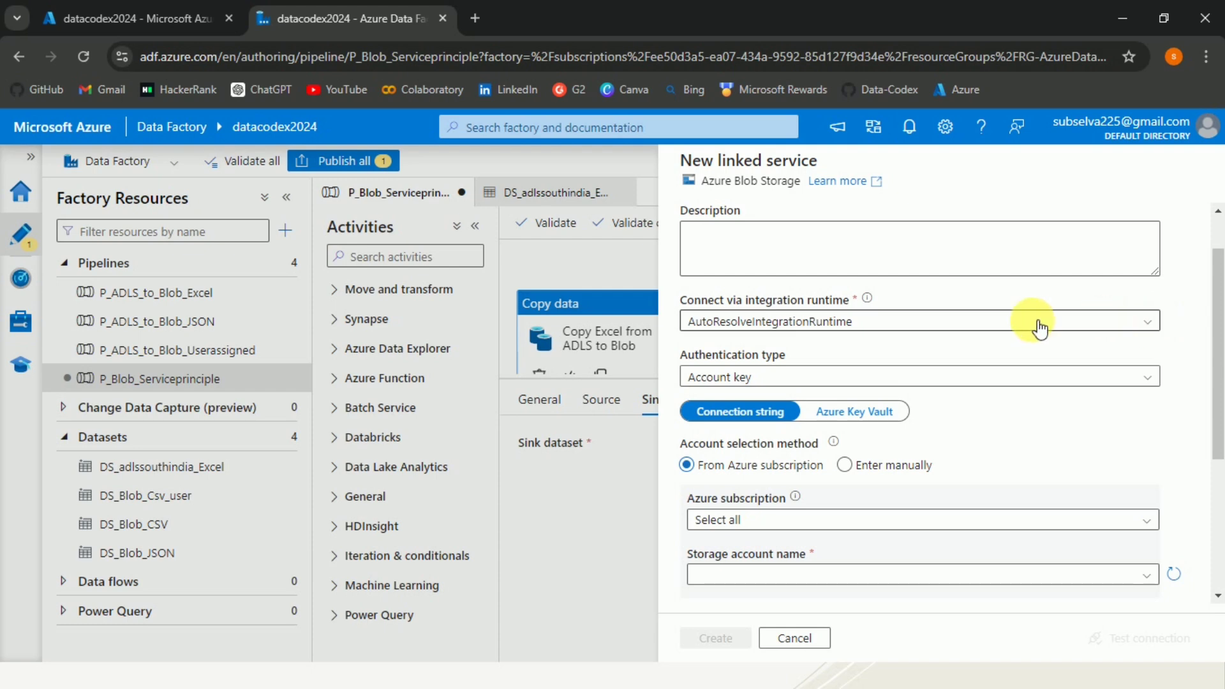
{"action": "left_click_drag", "start_coordinate": [1216, 300], "coordinate": [1219, 342]}
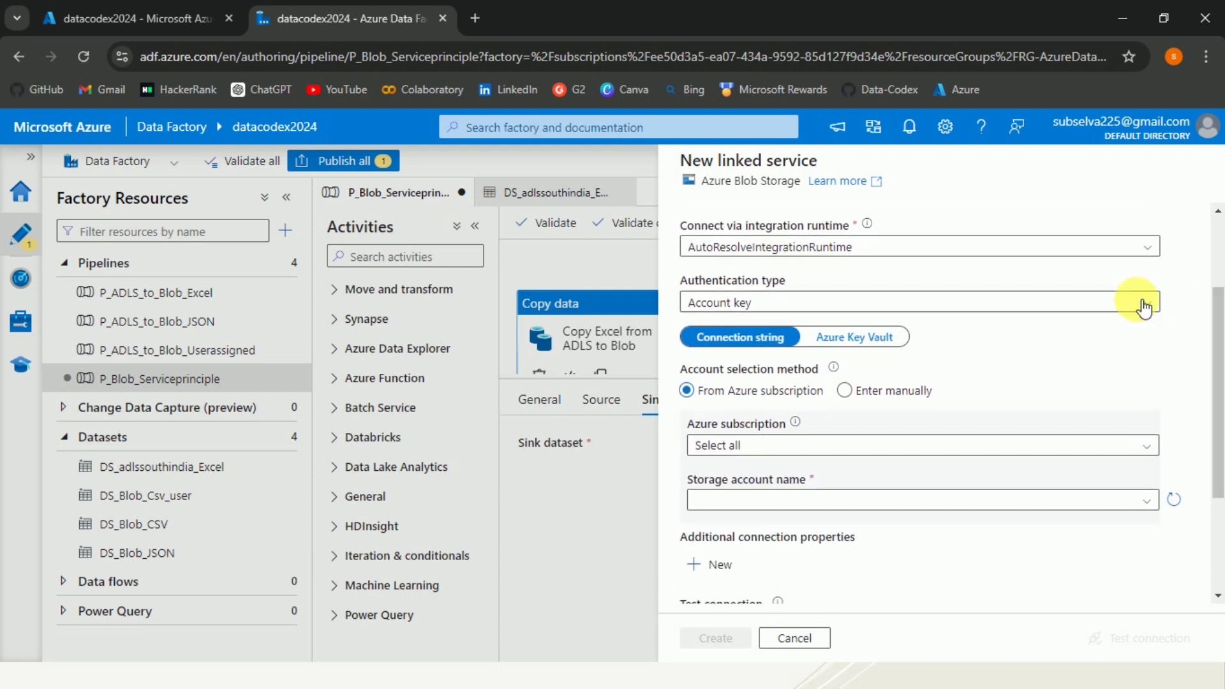
{"action": "left_click", "coordinate": [1145, 305]}
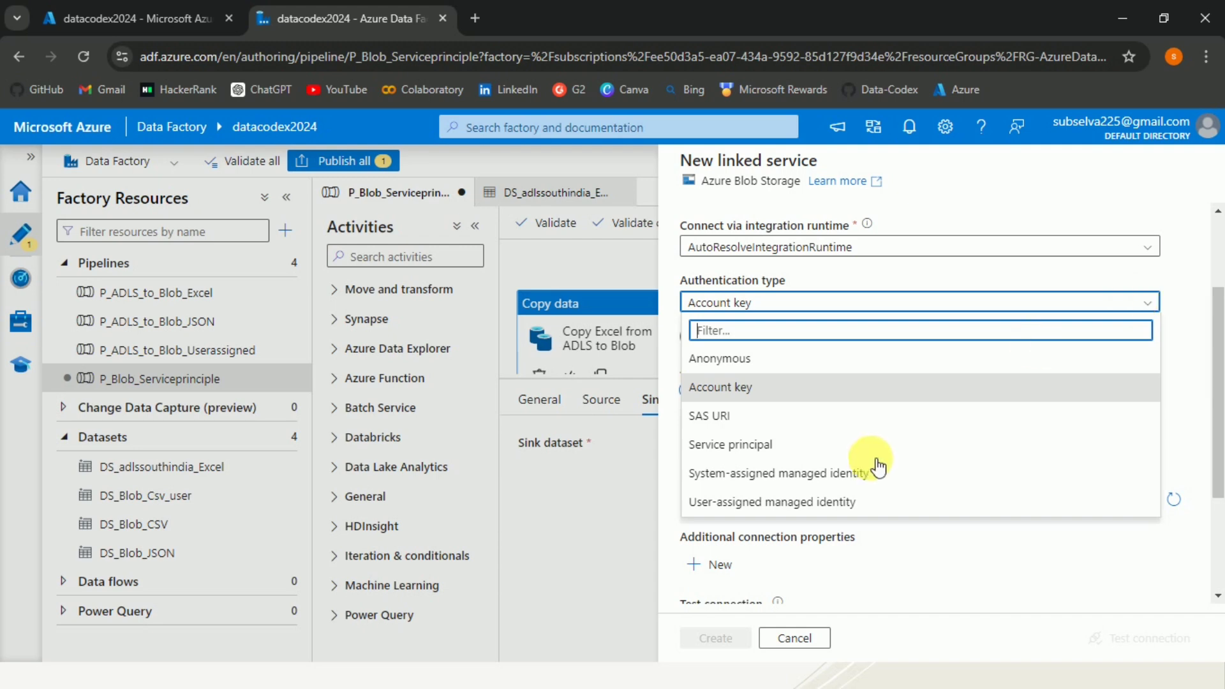
{"action": "left_click", "coordinate": [786, 445]}
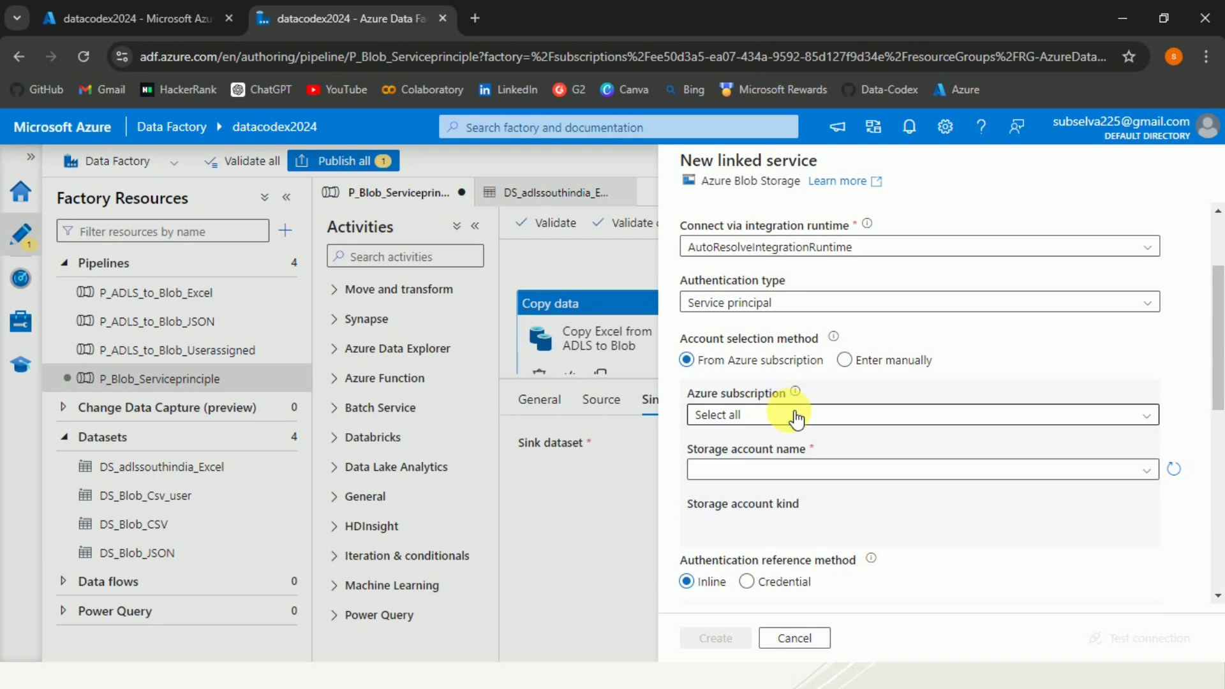
Choose Microsoft Subscription and the blobstoragesouthindia storage account for the linked service
{"action": "left_click", "coordinate": [792, 416]}
{"action": "left_click", "coordinate": [791, 472]}
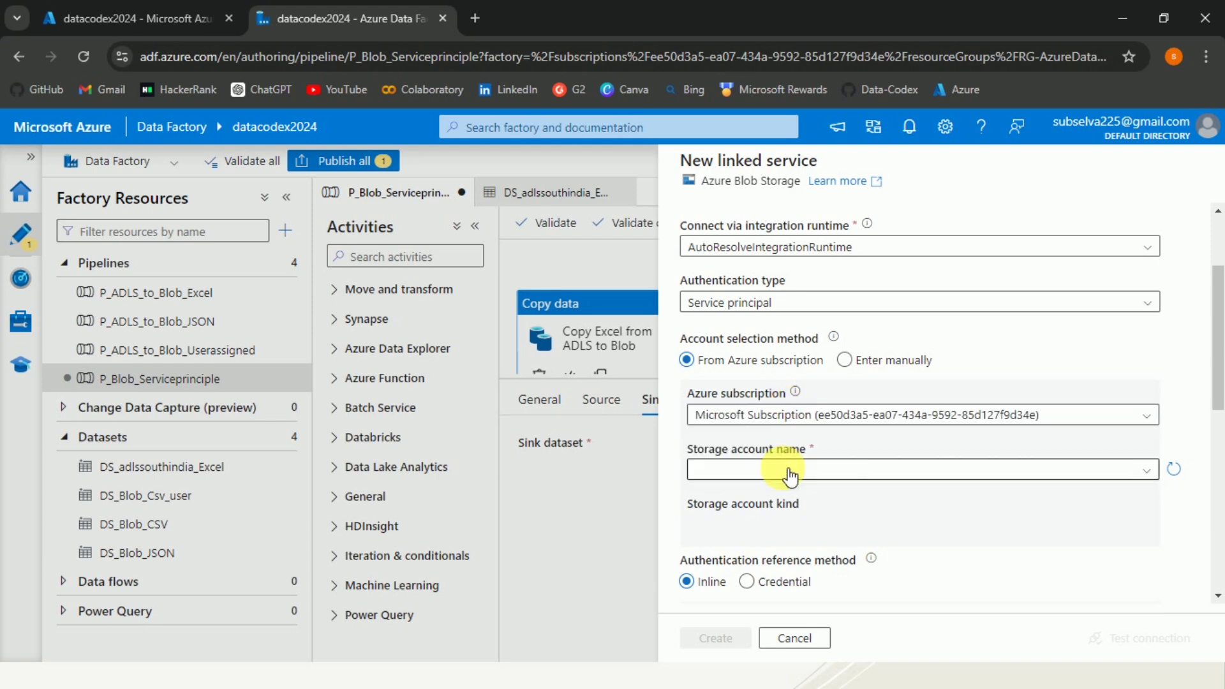
{"action": "left_click", "coordinate": [791, 472]}
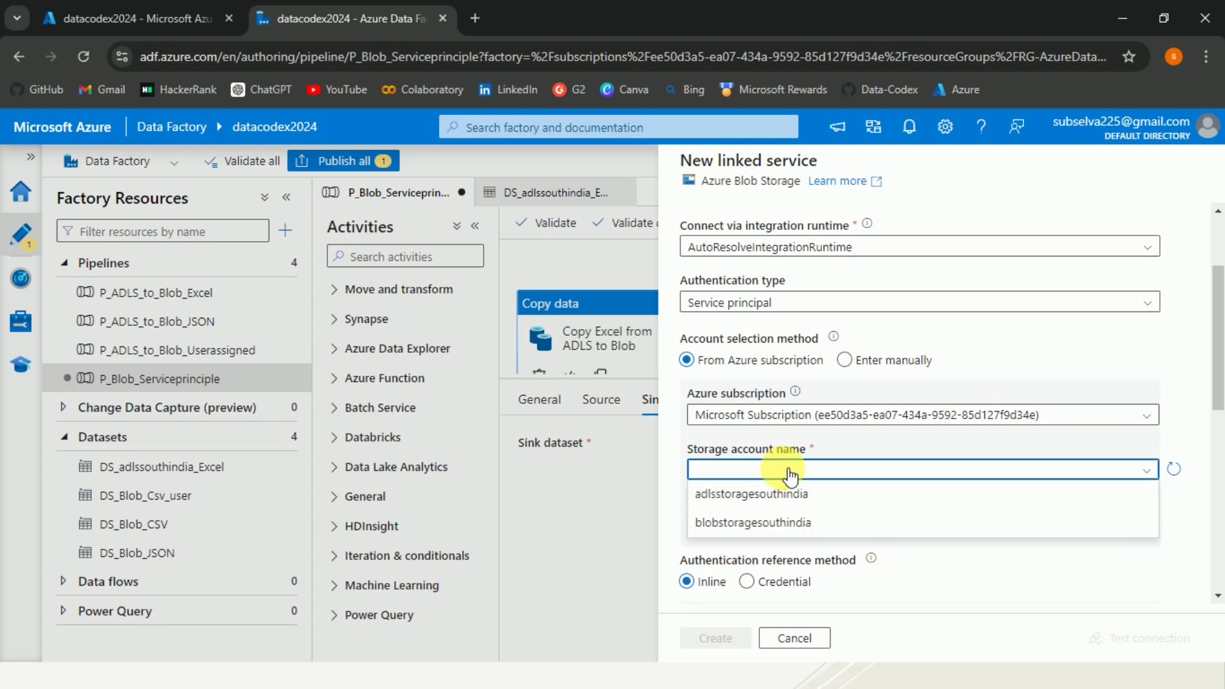
{"action": "left_click", "coordinate": [785, 523]}
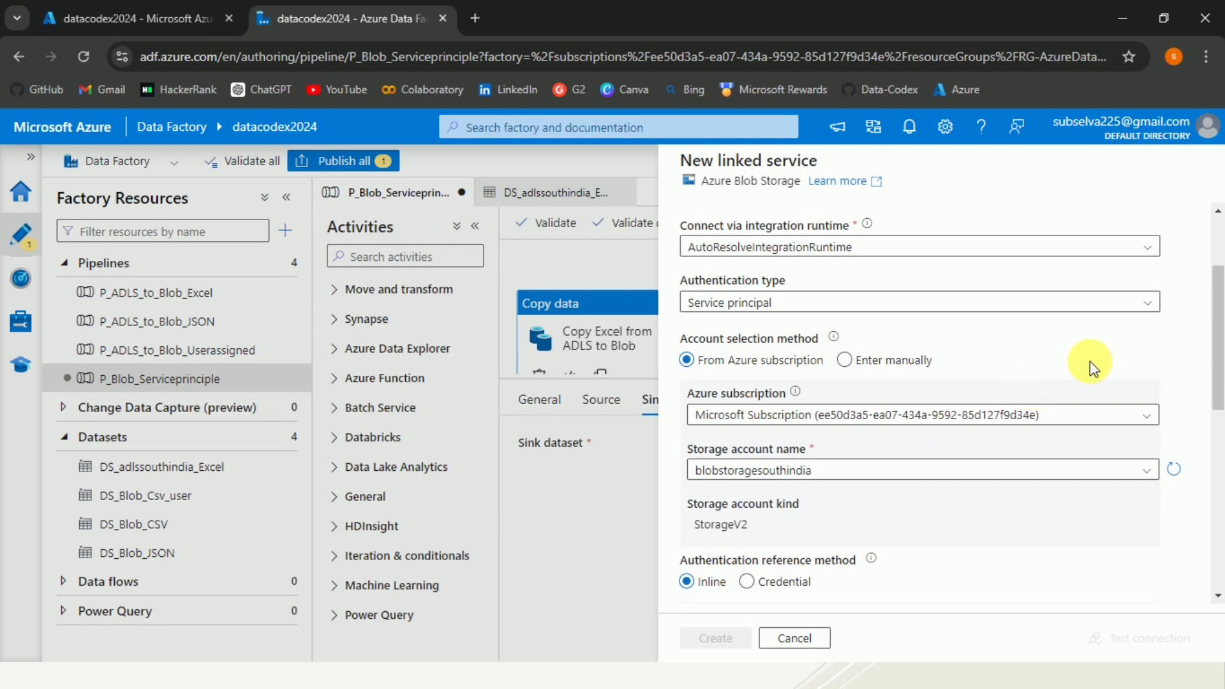
Switch to the Azure portal and open the Blob_auth_app registration in Microsoft Entra ID
{"action": "left_click_drag", "start_coordinate": [1213, 329], "coordinate": [1218, 428]}
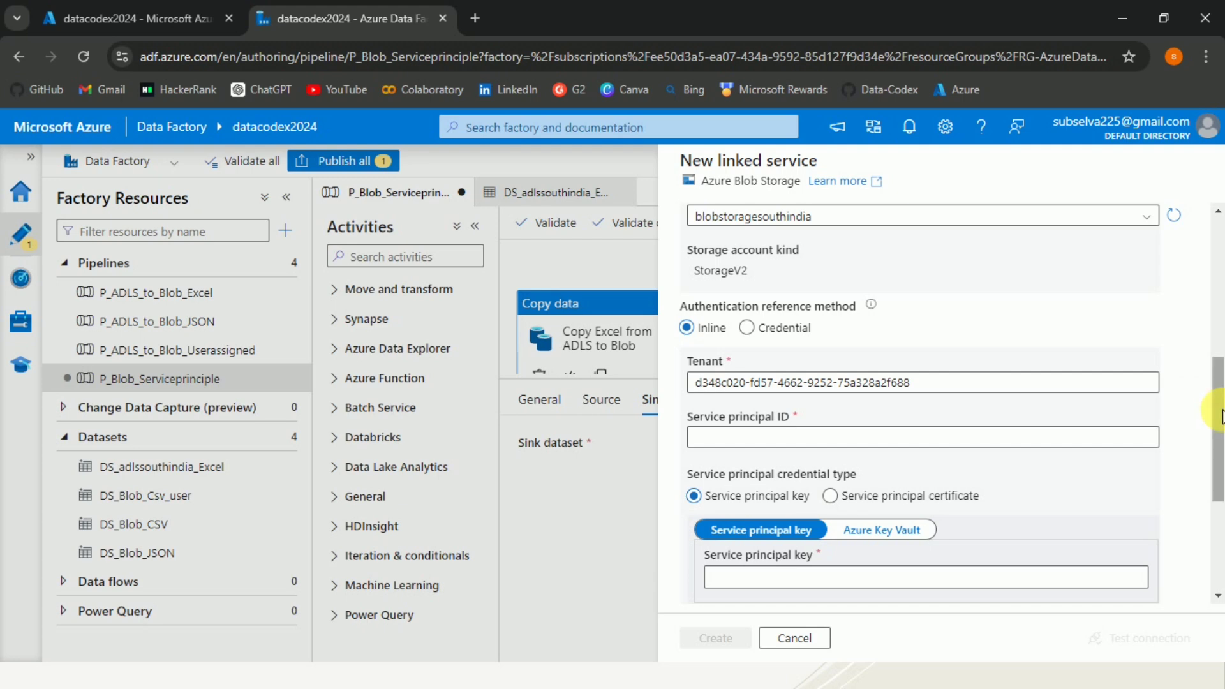
{"action": "left_click_drag", "start_coordinate": [1219, 415], "coordinate": [1219, 432]}
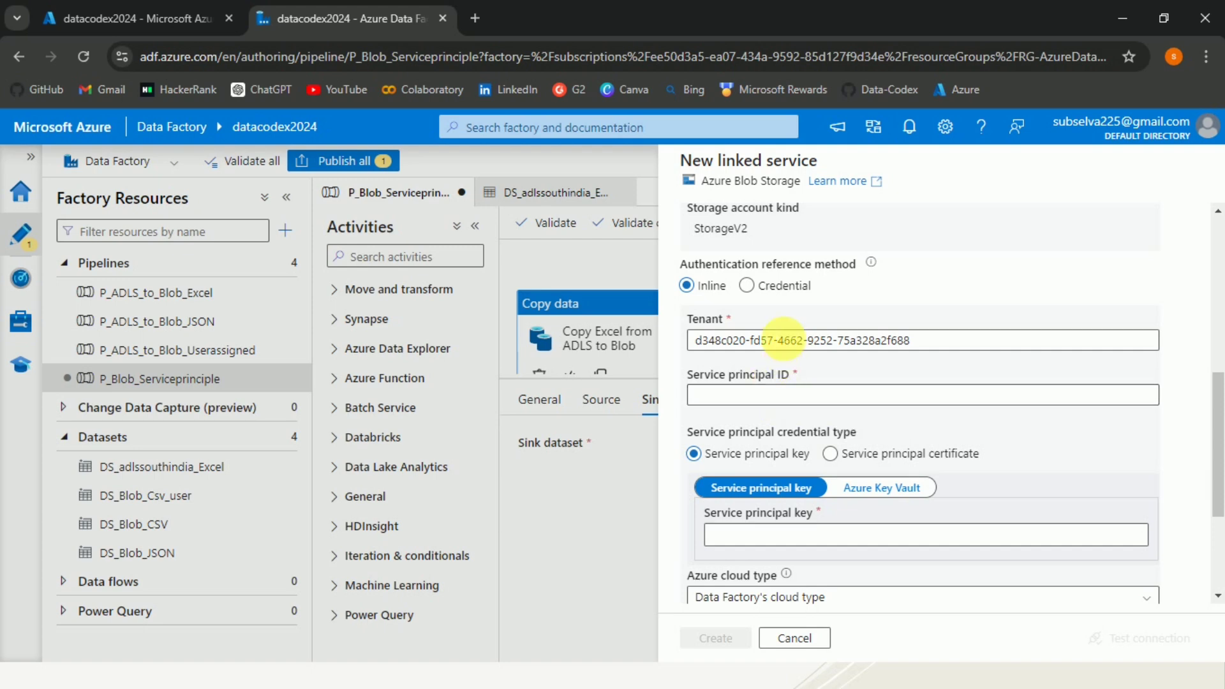
{"action": "left_click", "coordinate": [83, 3]}
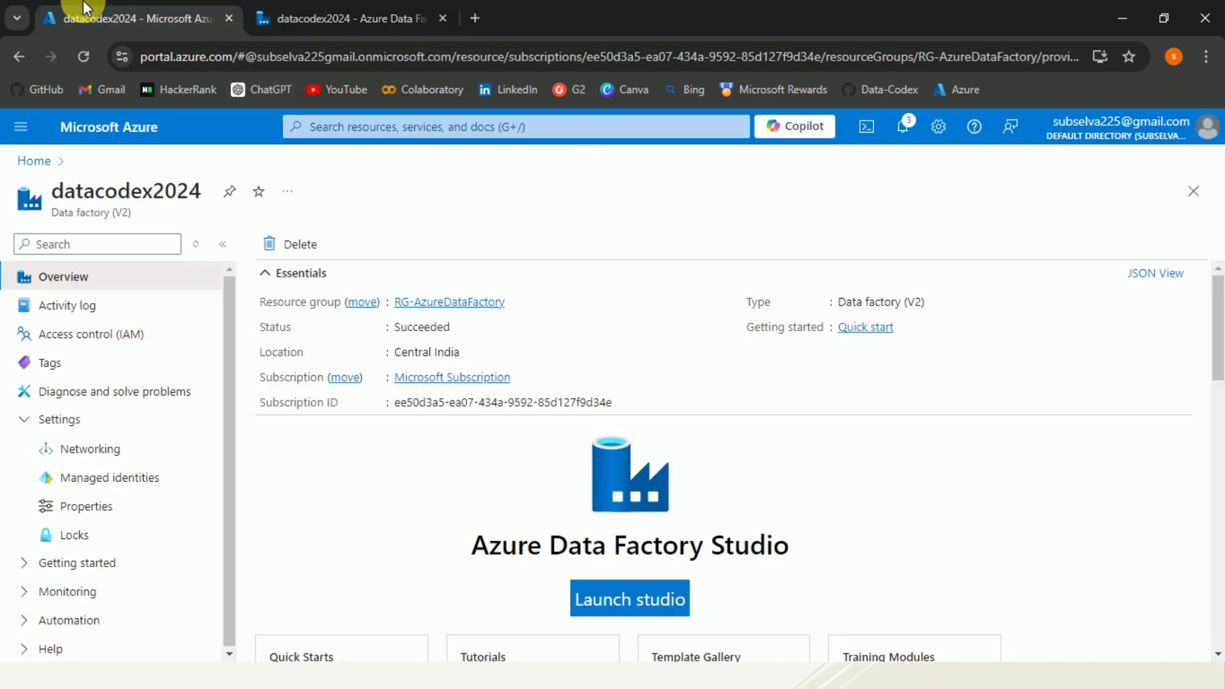
{"action": "left_click", "coordinate": [101, 123]}
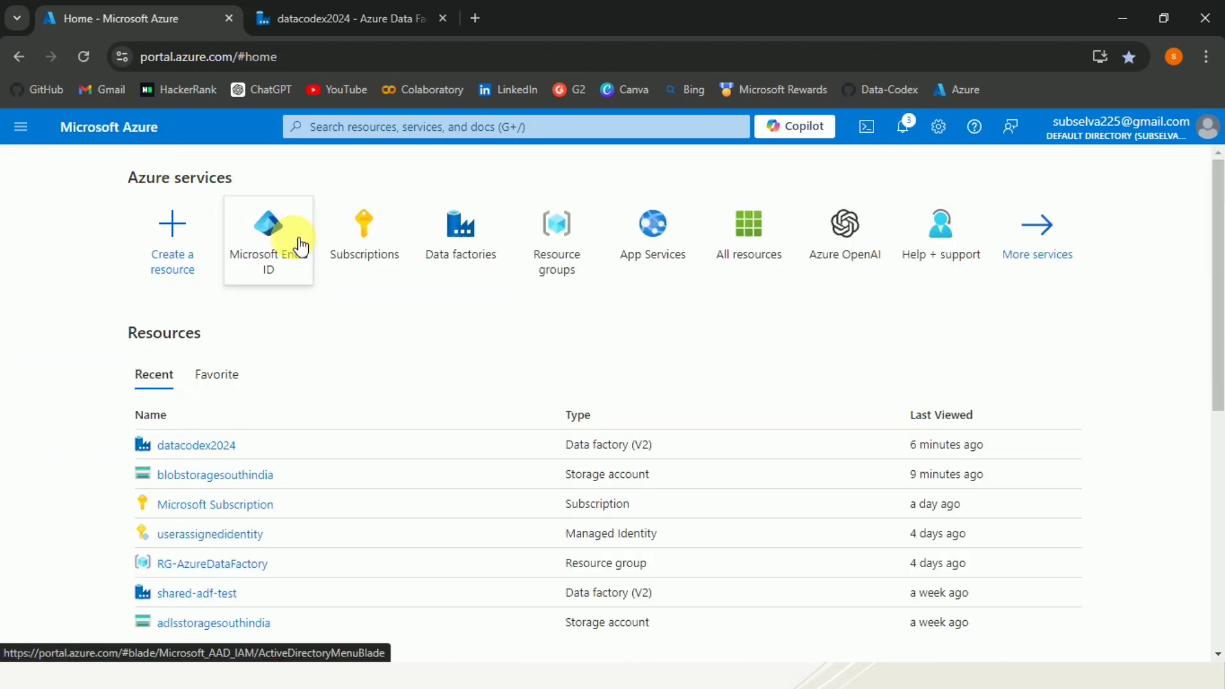
{"action": "left_click", "coordinate": [300, 248]}
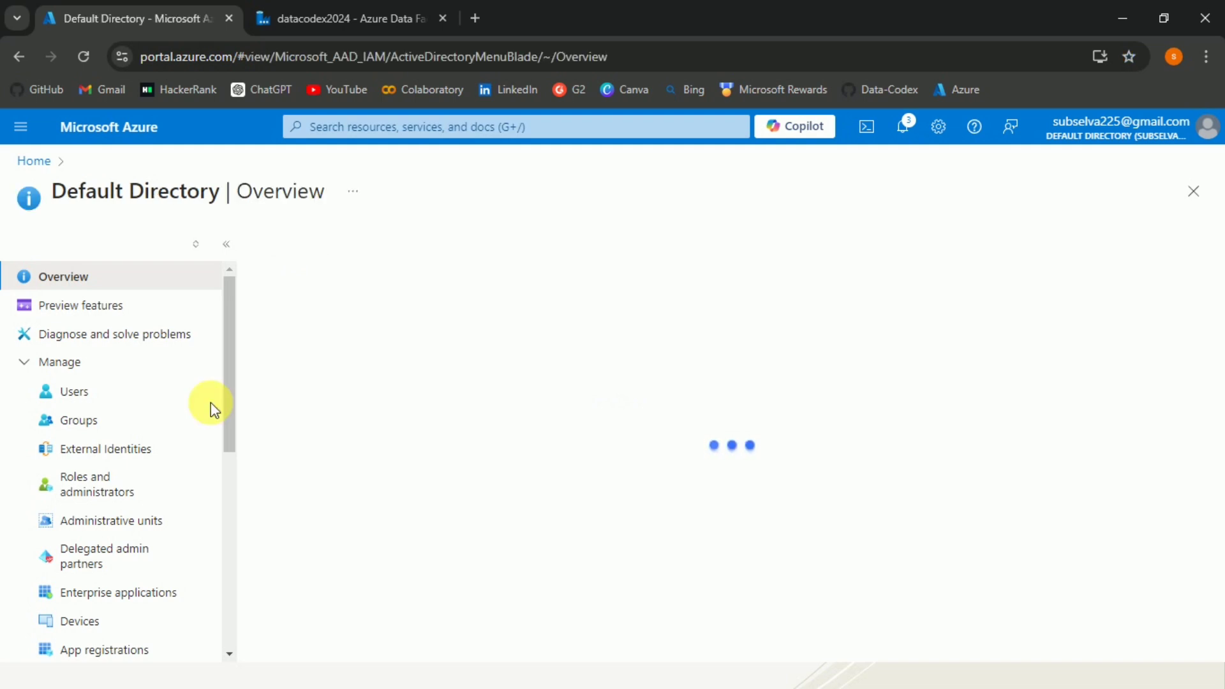
{"action": "left_click", "coordinate": [102, 651]}
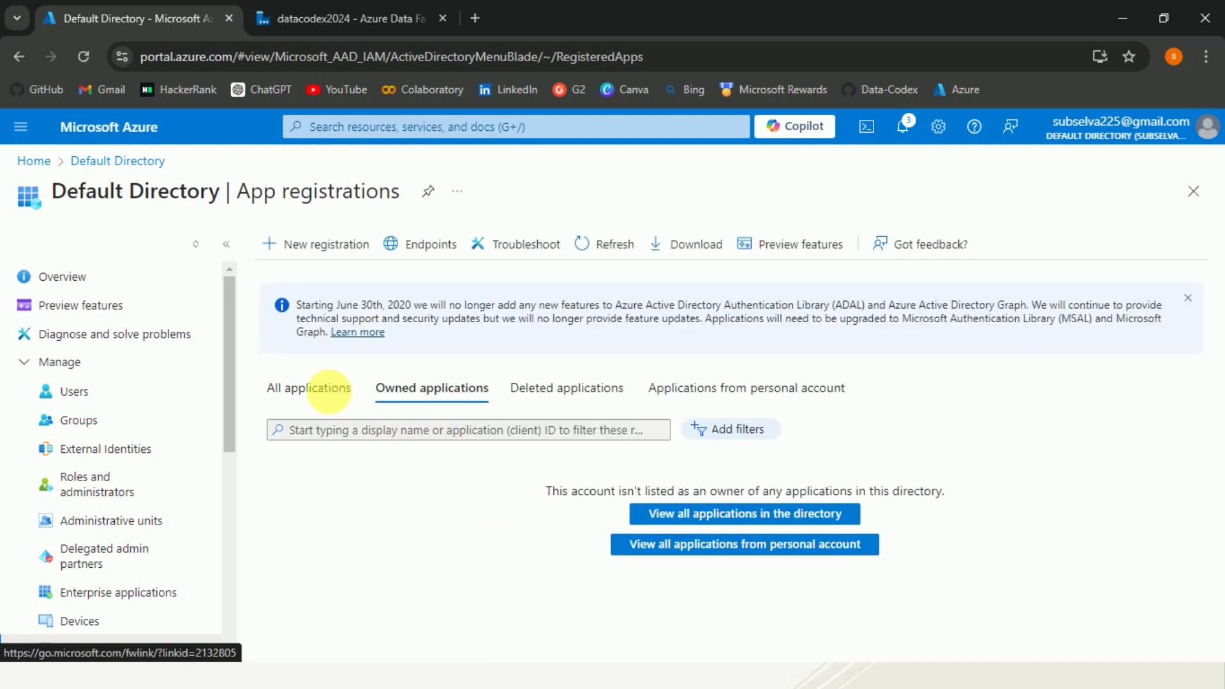
{"action": "left_click", "coordinate": [335, 400]}
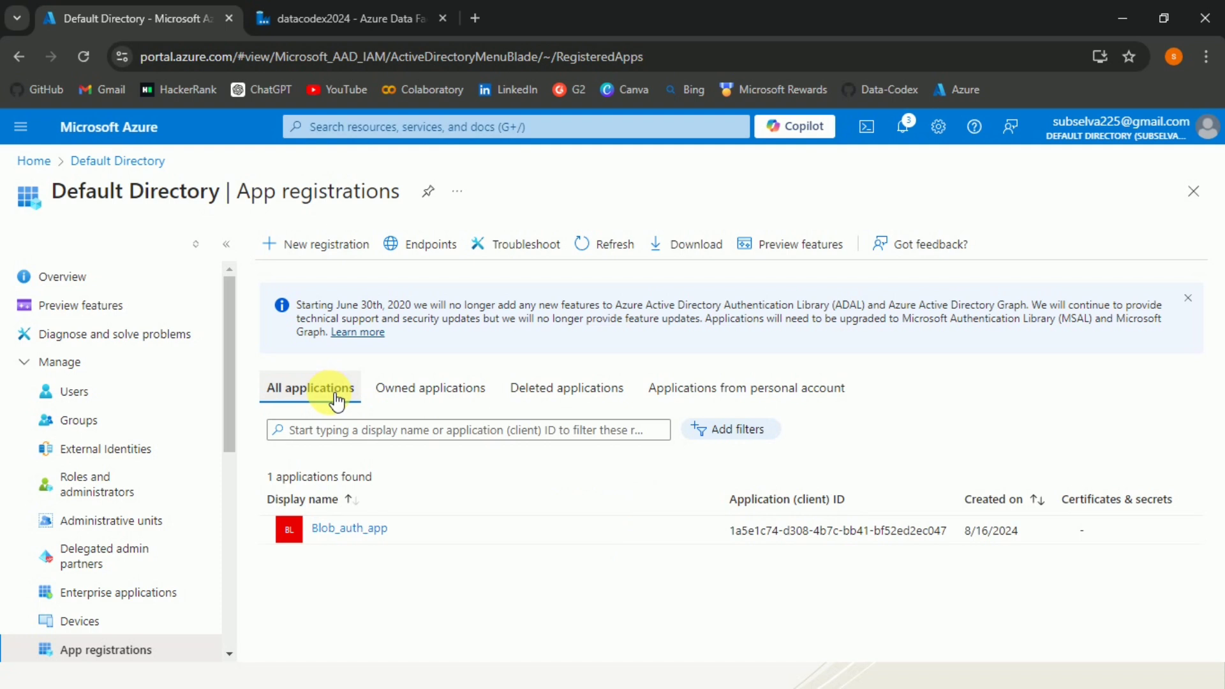
{"action": "left_click", "coordinate": [359, 532]}
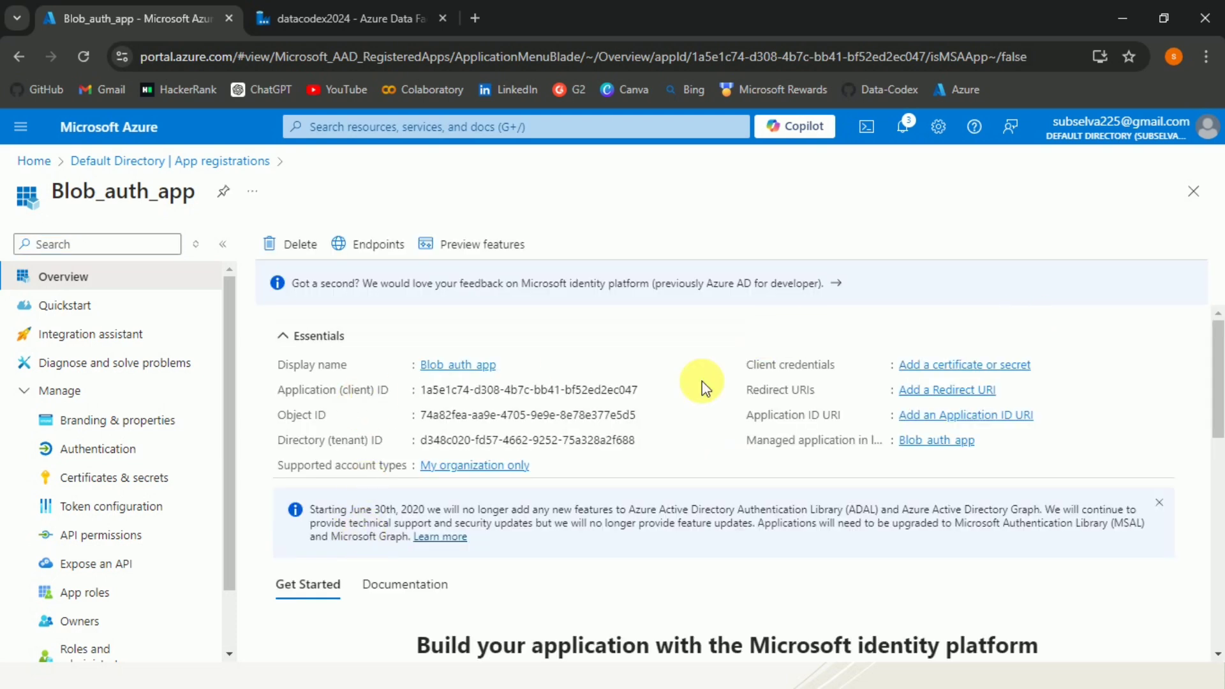
Copy Blob_auth_app's application (client) ID and paste it as the service principal ID in Data Factory's new linked service
{"action": "mouse_move", "coordinate": [547, 398]}
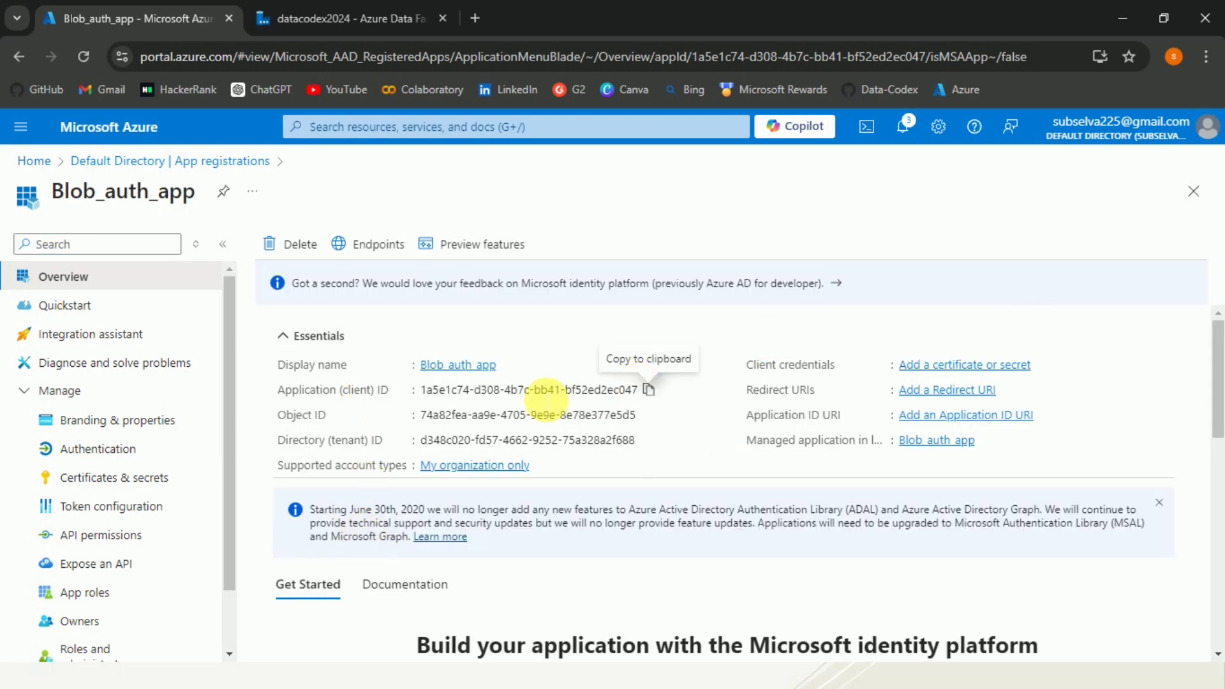
{"action": "left_click", "coordinate": [656, 396]}
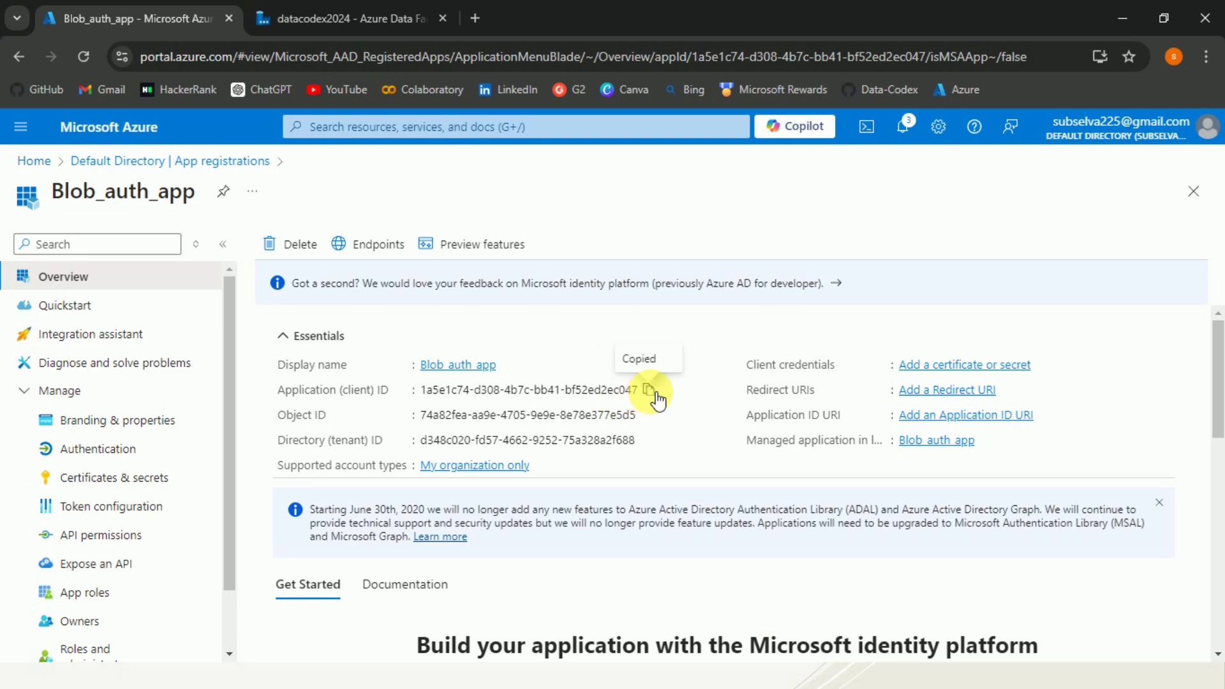
{"action": "left_click", "coordinate": [356, 9]}
{"action": "left_click", "coordinate": [796, 396]}
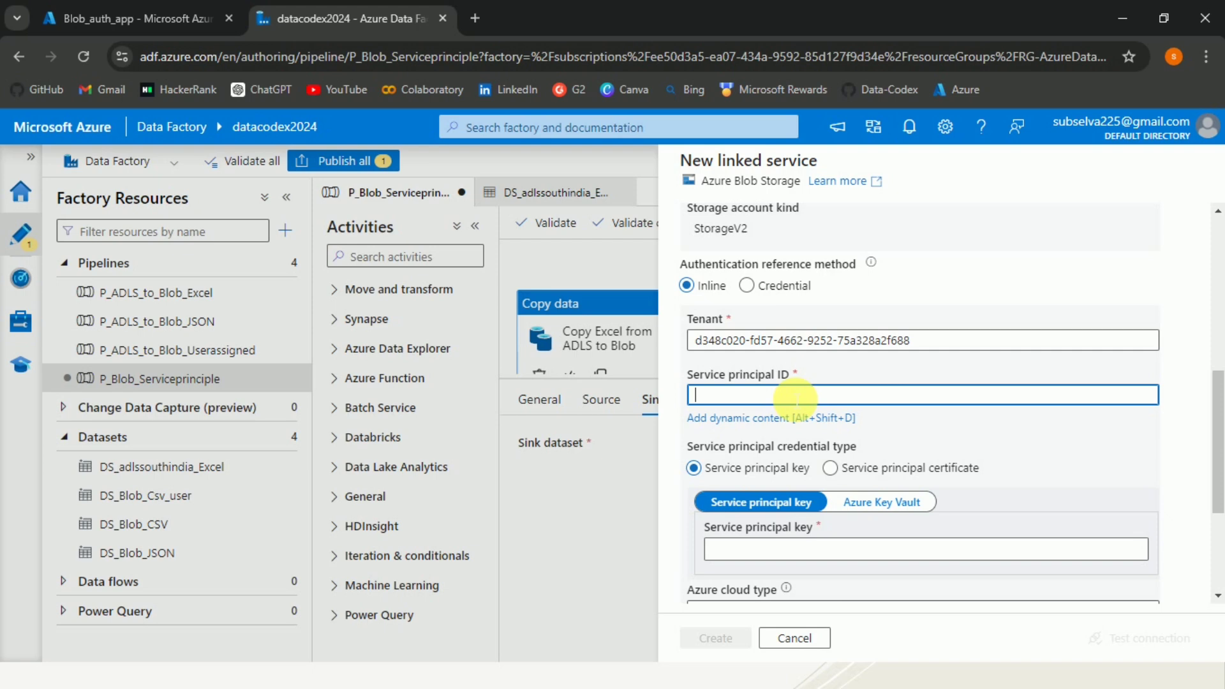
{"action": "key", "text": "ctrl+v"}
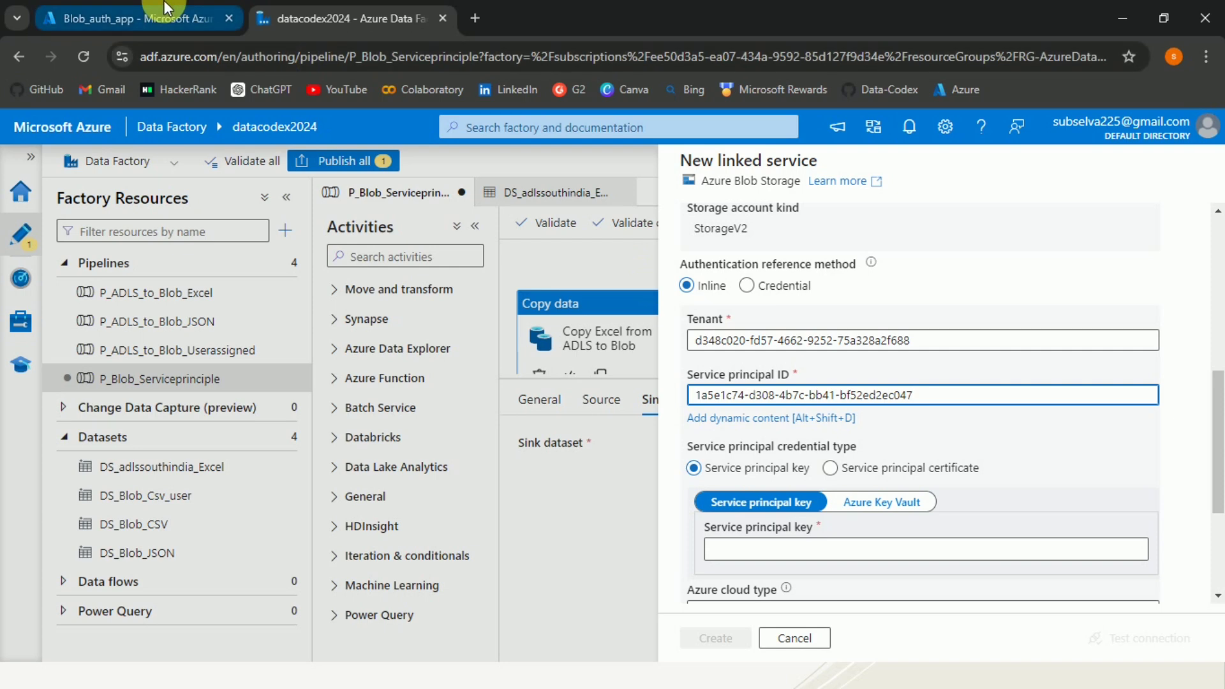
Back in the Azure portal, add a client secret to Blob_auth_app described "This secret will expire in 90 days" with a 90 days (3 months) expiry
{"action": "left_click", "coordinate": [156, 15]}
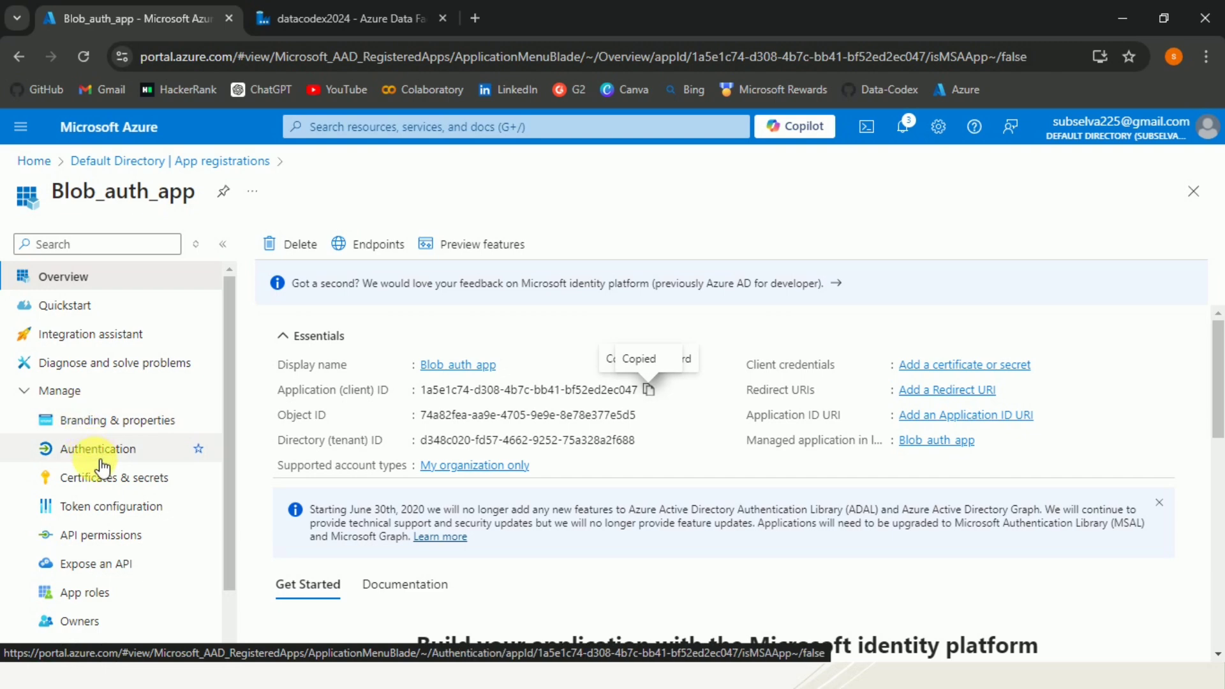
{"action": "left_click", "coordinate": [104, 478]}
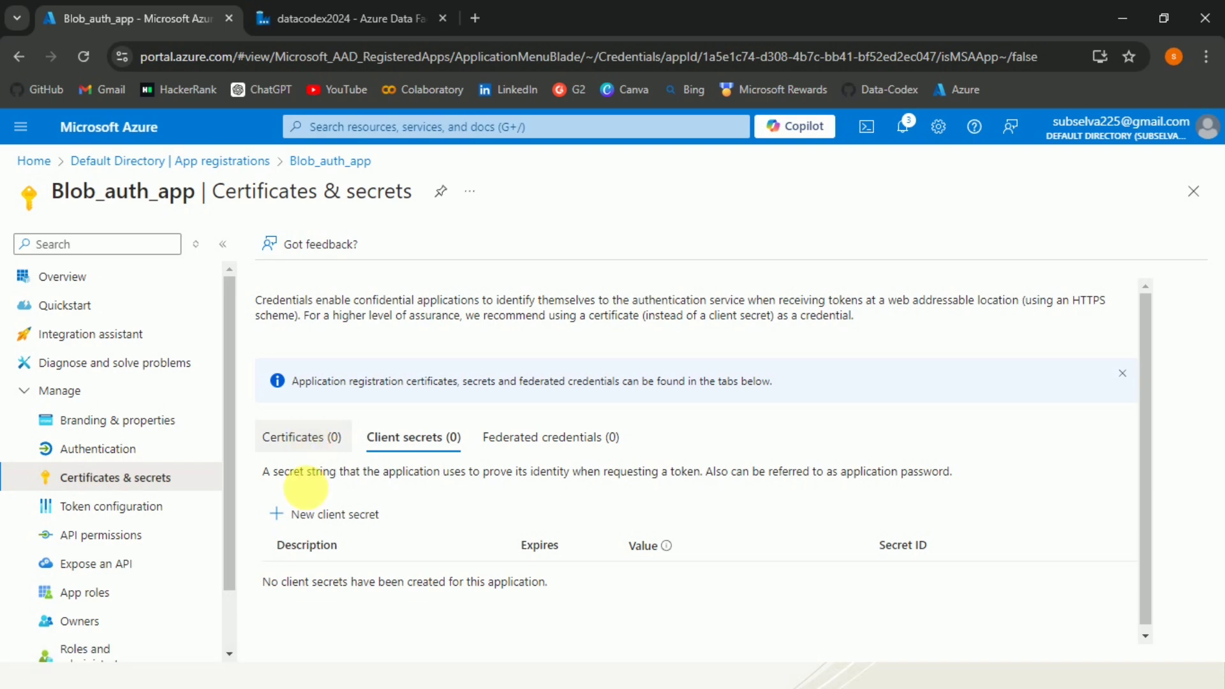
{"action": "left_click", "coordinate": [317, 518]}
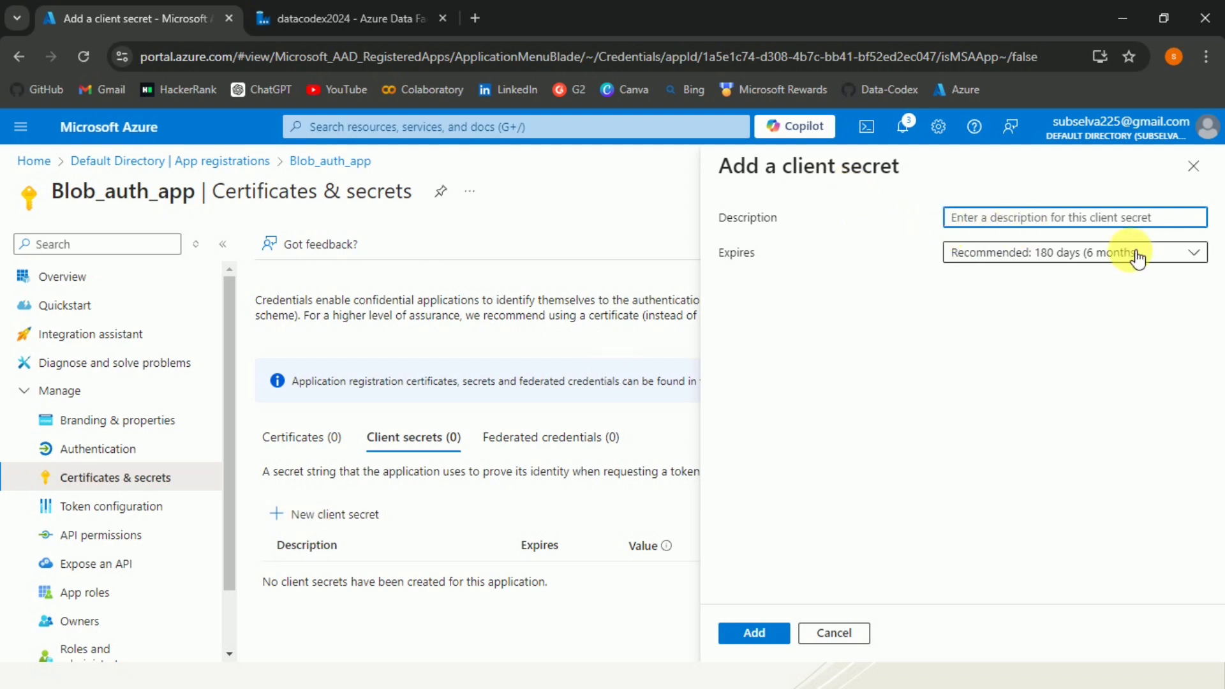
{"action": "left_click", "coordinate": [1192, 251]}
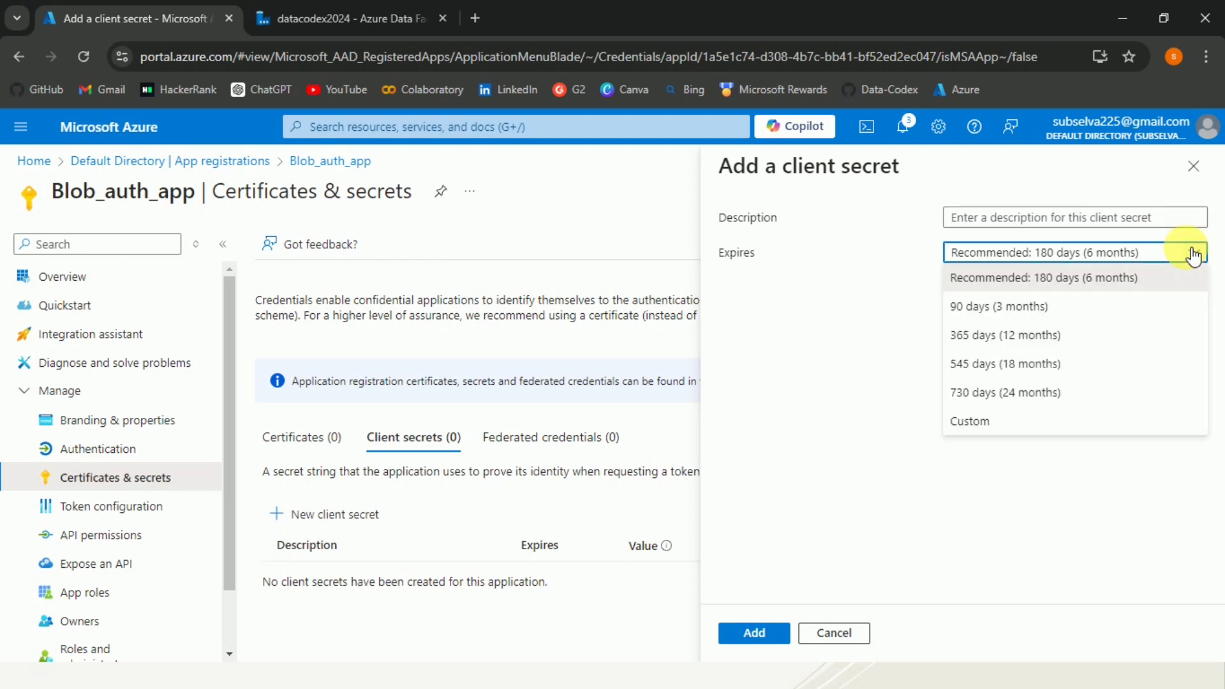
{"action": "left_click", "coordinate": [967, 306]}
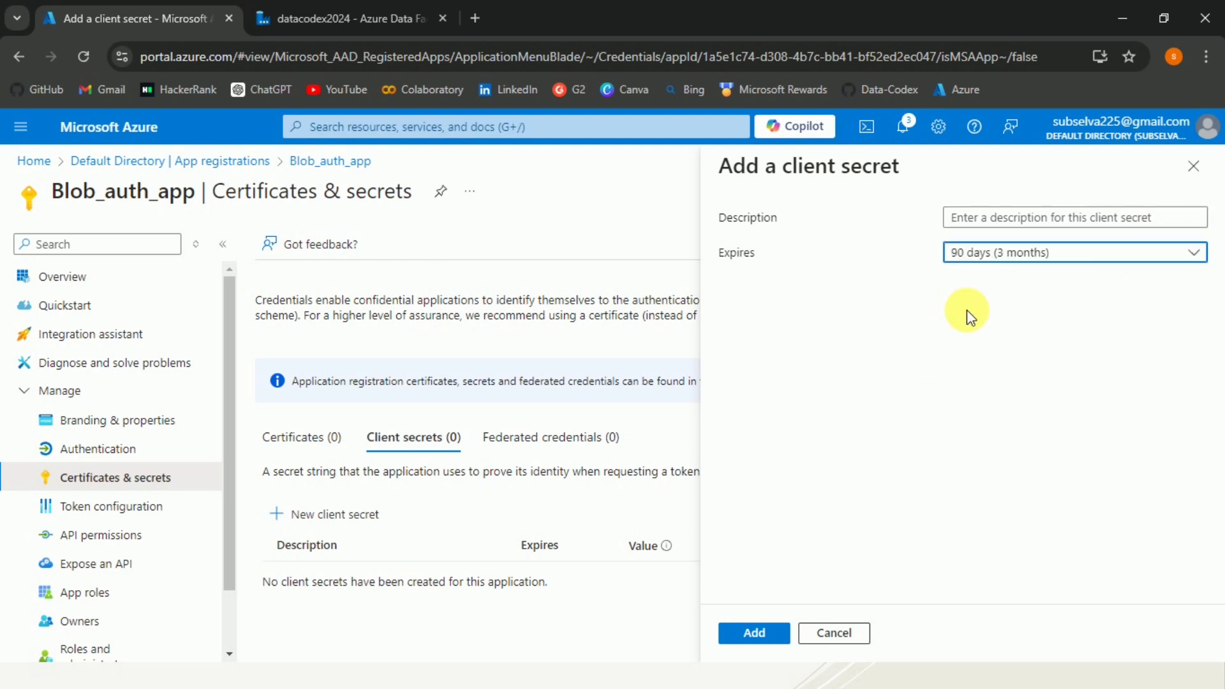
{"action": "left_click", "coordinate": [991, 220]}
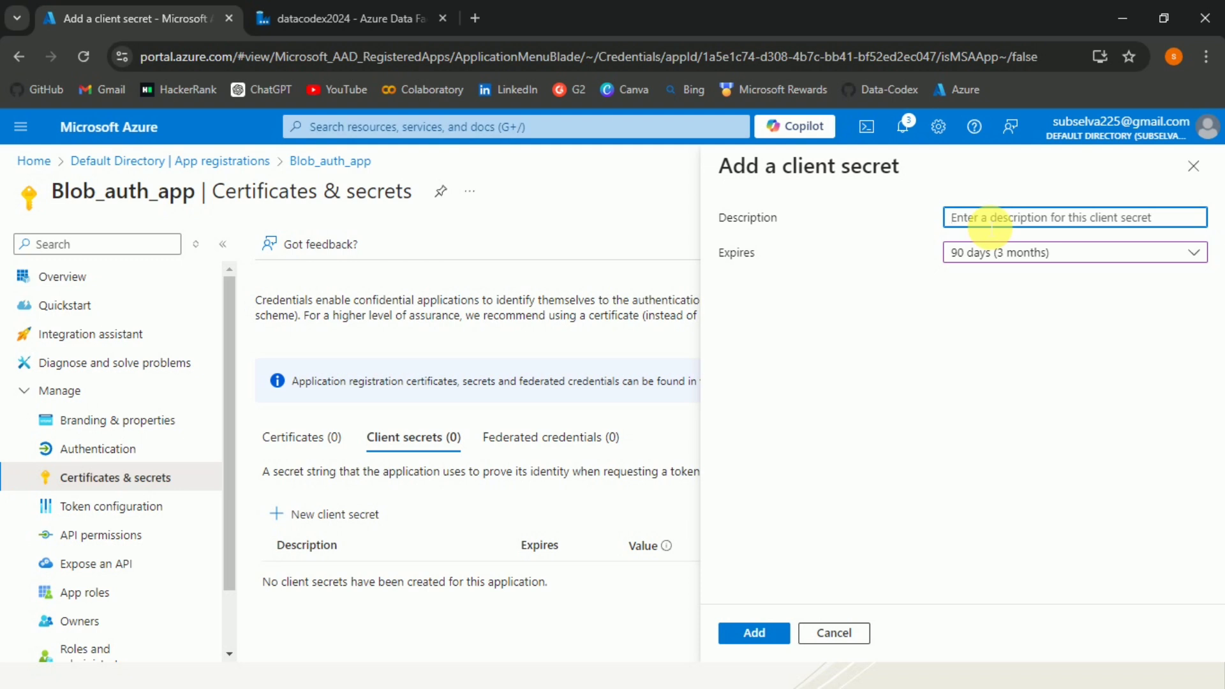
{"action": "type", "text": "T"}
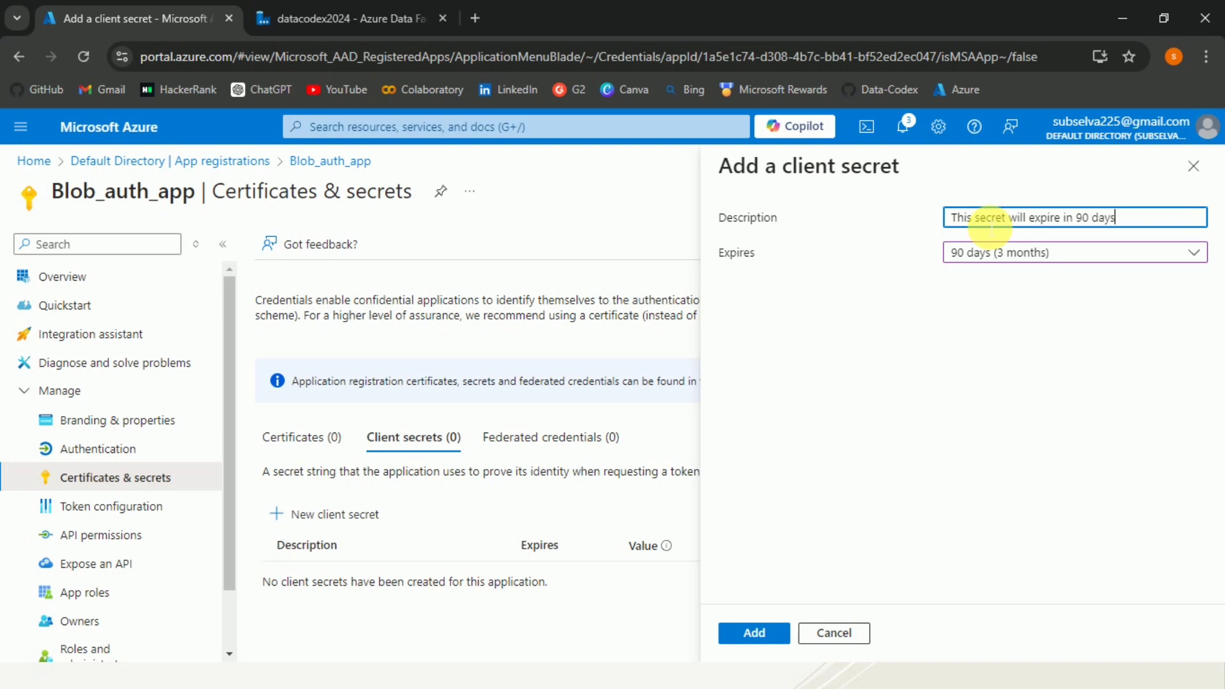
{"action": "left_click", "coordinate": [769, 639]}
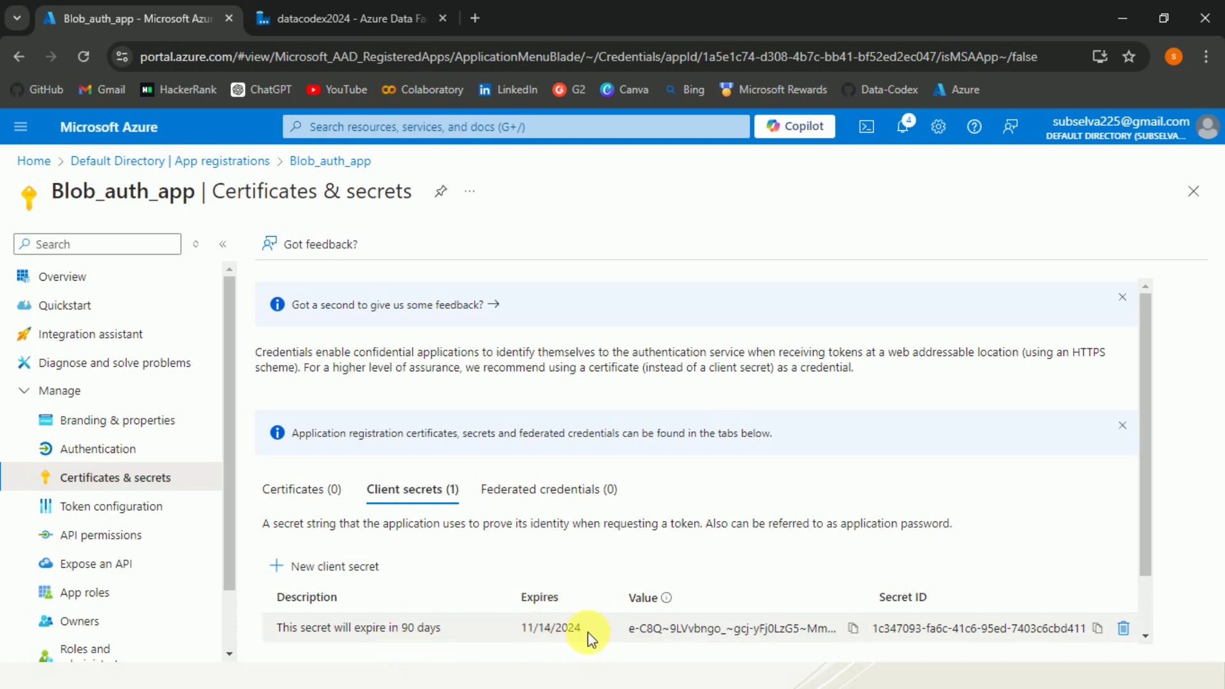
Copy the new client secret's value and paste it as the service principal key in Data Factory's linked service
{"action": "left_click", "coordinate": [854, 629]}
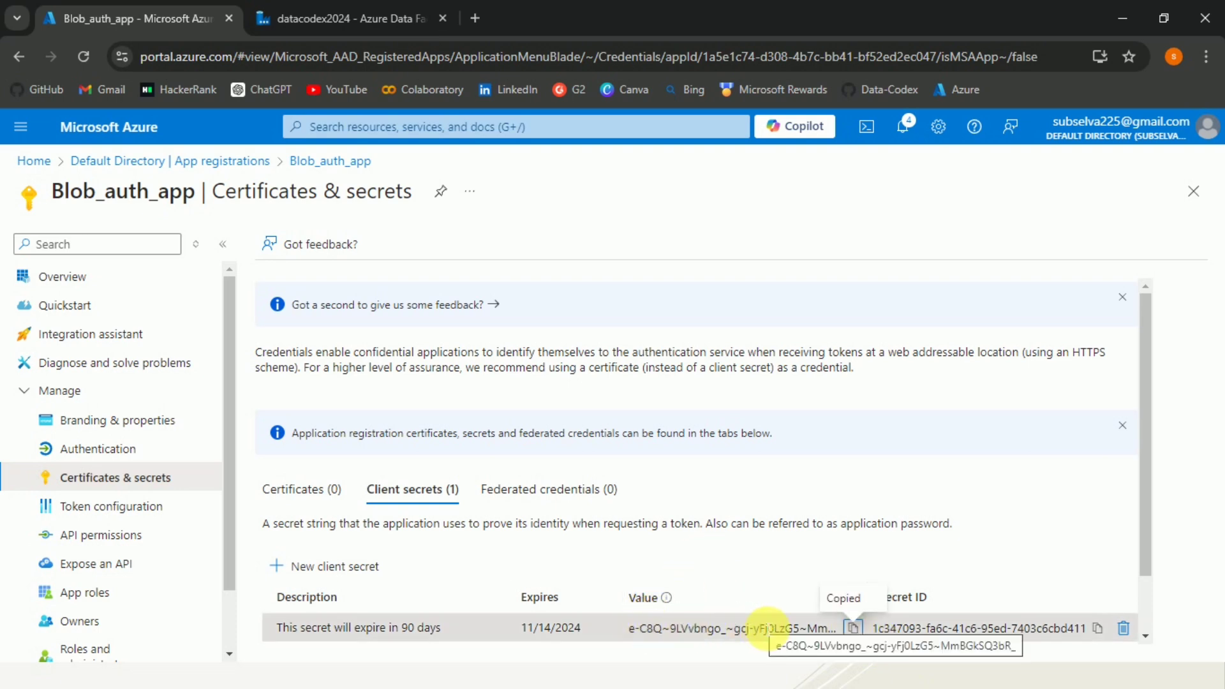
{"action": "left_click", "coordinate": [345, 20]}
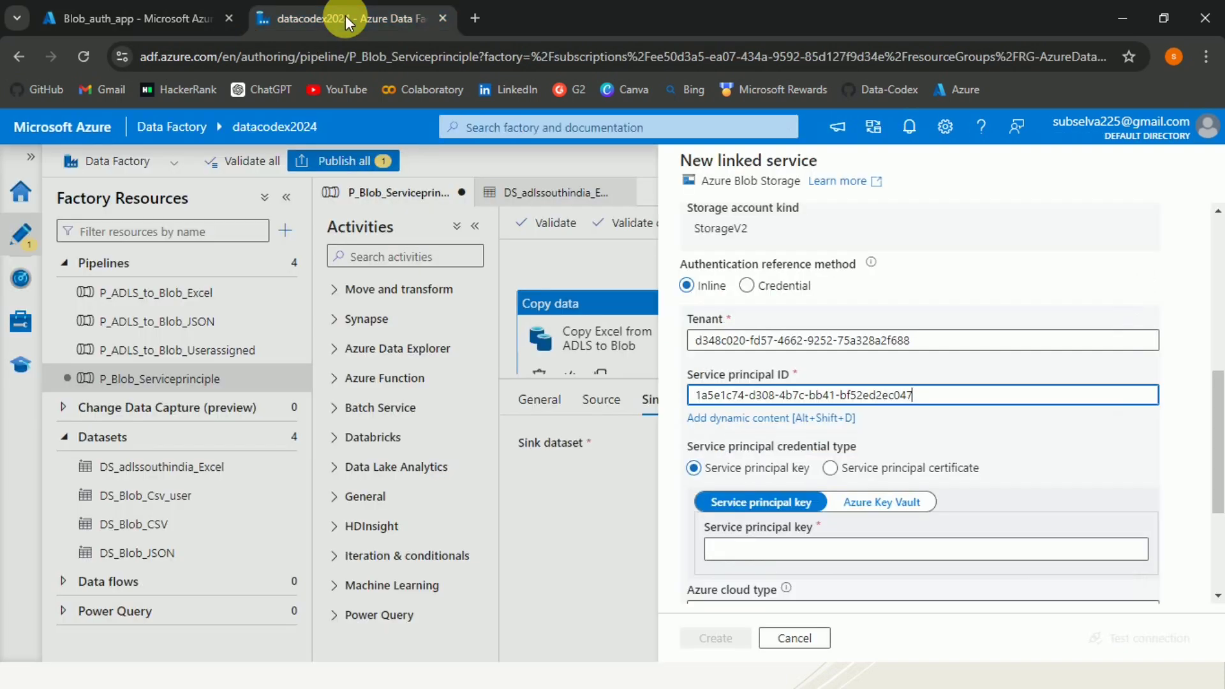
{"action": "left_click", "coordinate": [815, 553]}
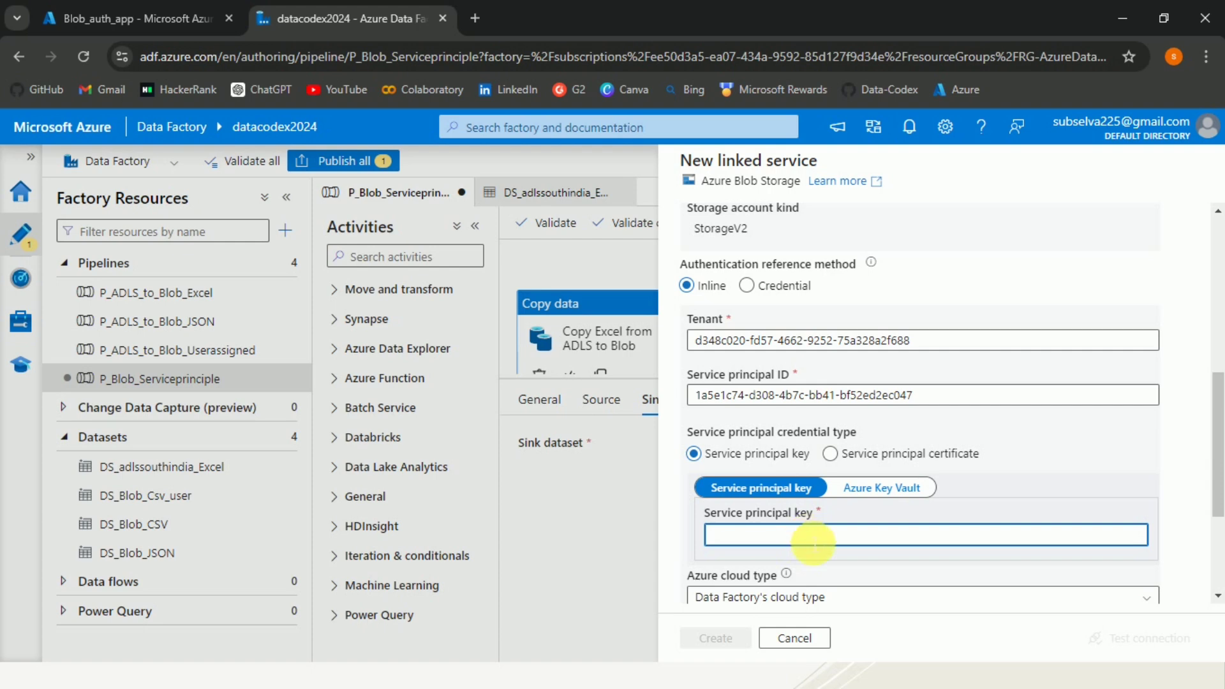
{"action": "key", "text": "ctrl+v"}
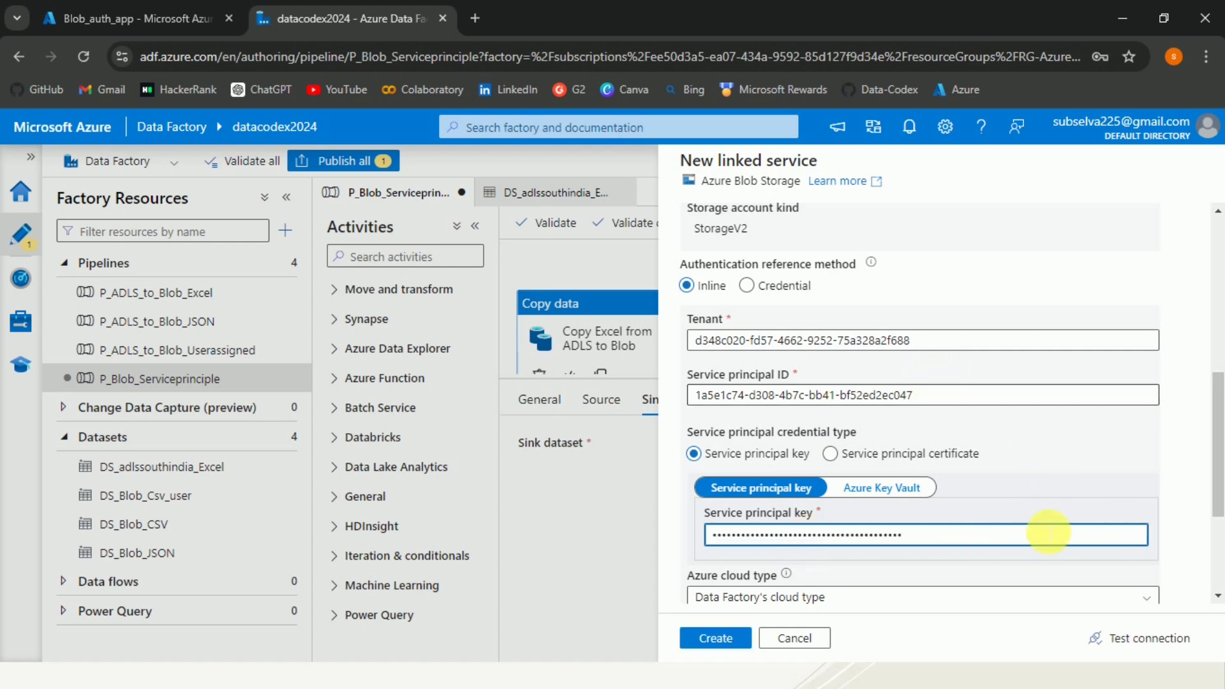
Test the connection of the LS_Blob_ServicePrinciple linked service and create it
{"action": "scroll", "coordinate": [1216, 446], "scroll_direction": "down", "scroll_amount": 3}
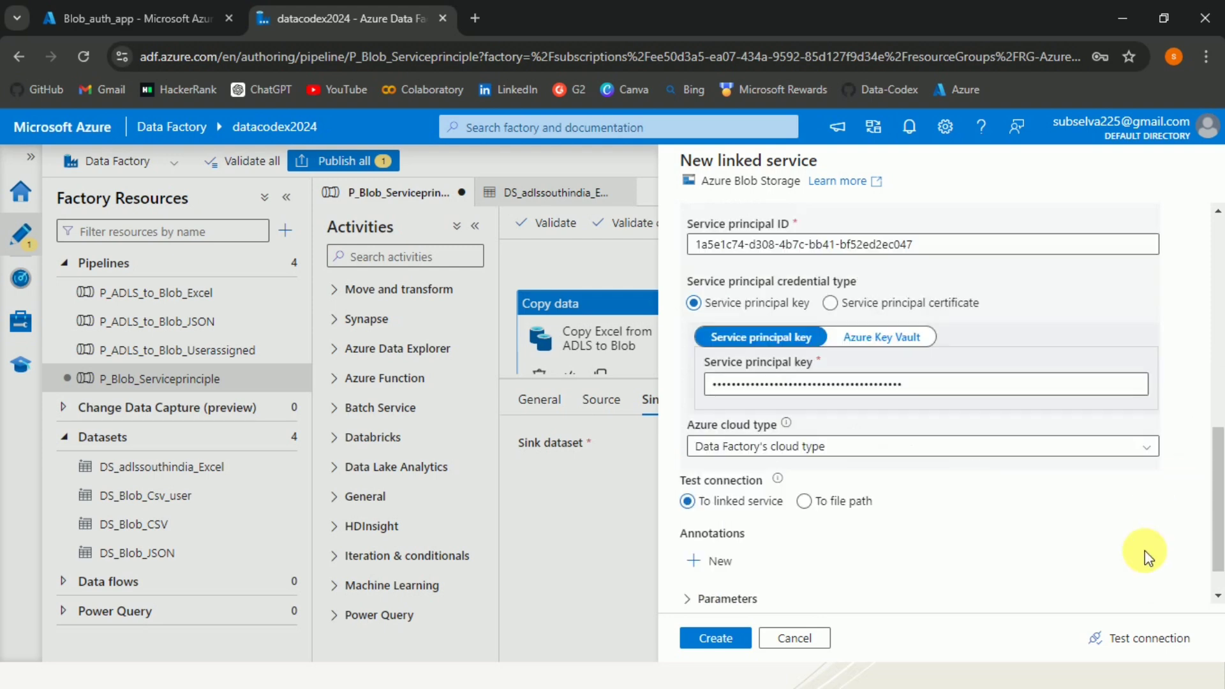
{"action": "left_click", "coordinate": [1135, 638]}
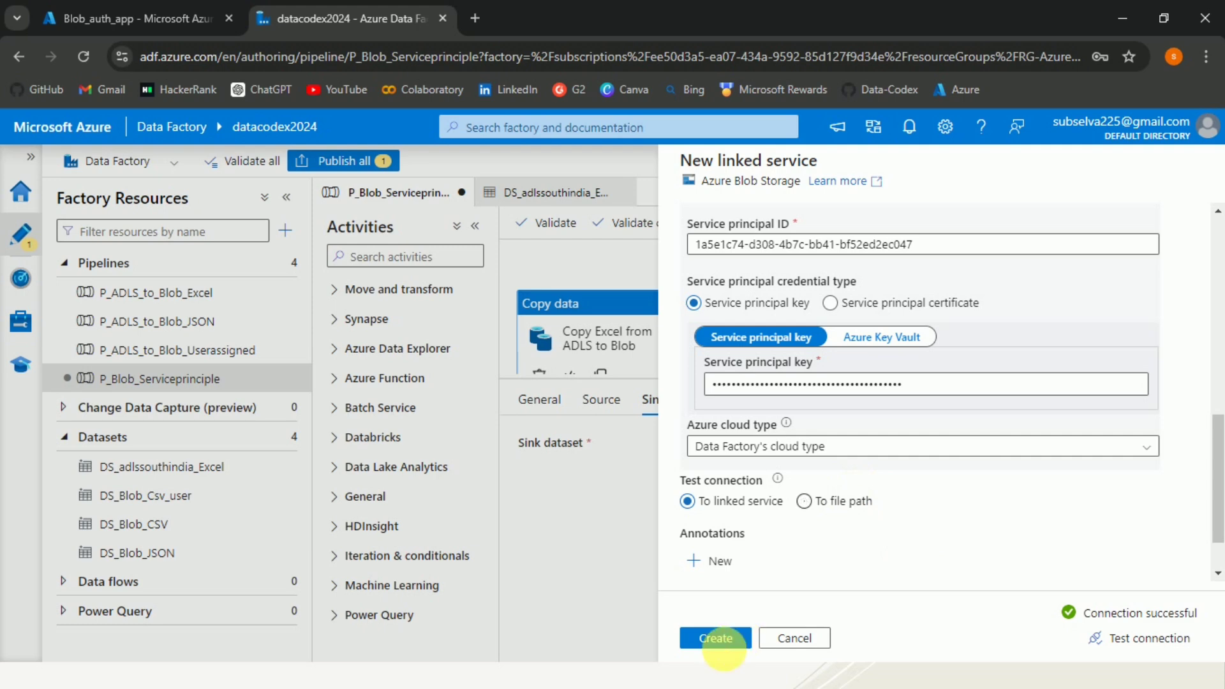
{"action": "left_click", "coordinate": [716, 638]}
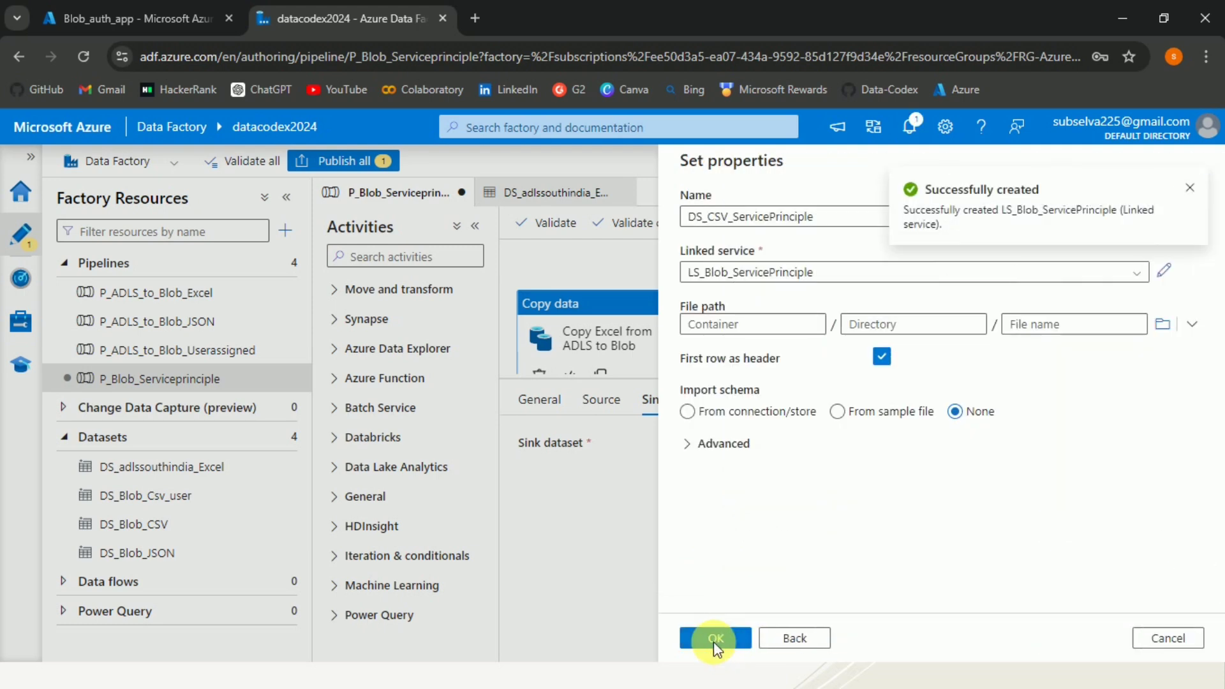
Set the DS_CSV_ServicePrinciple dataset's file path to sample/sample/sample.csv with import schema None, and create it as the sink dataset
{"action": "left_click", "coordinate": [1162, 325]}
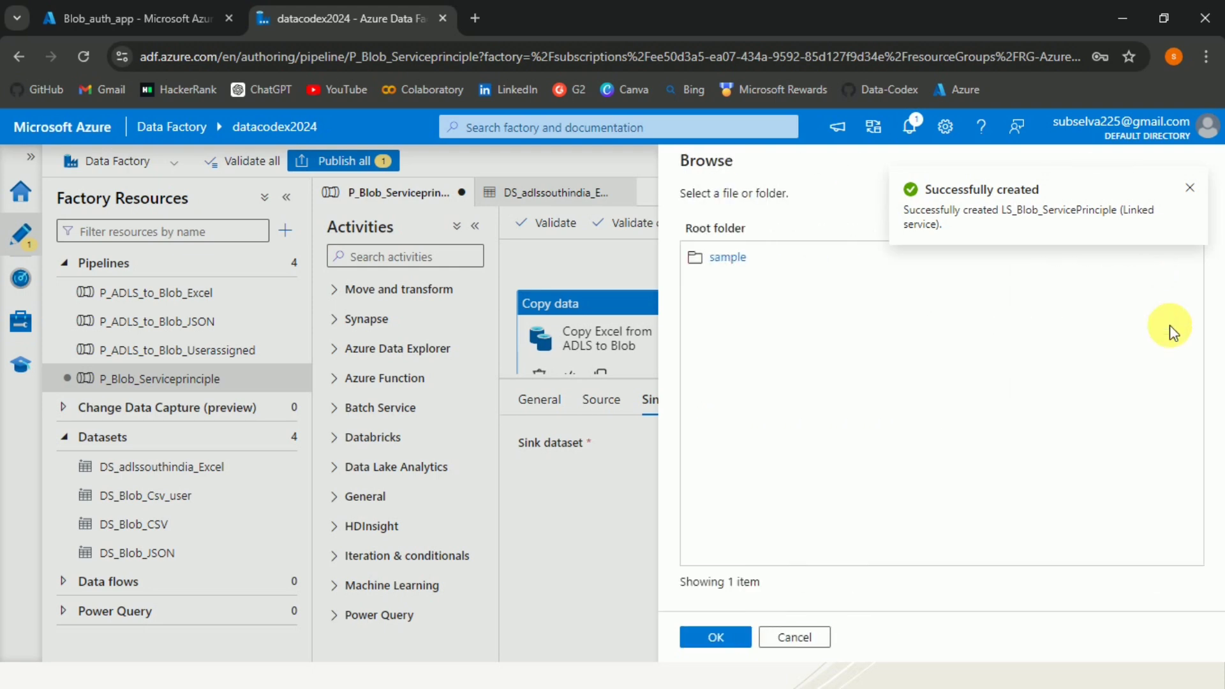
{"action": "double_click", "coordinate": [728, 258]}
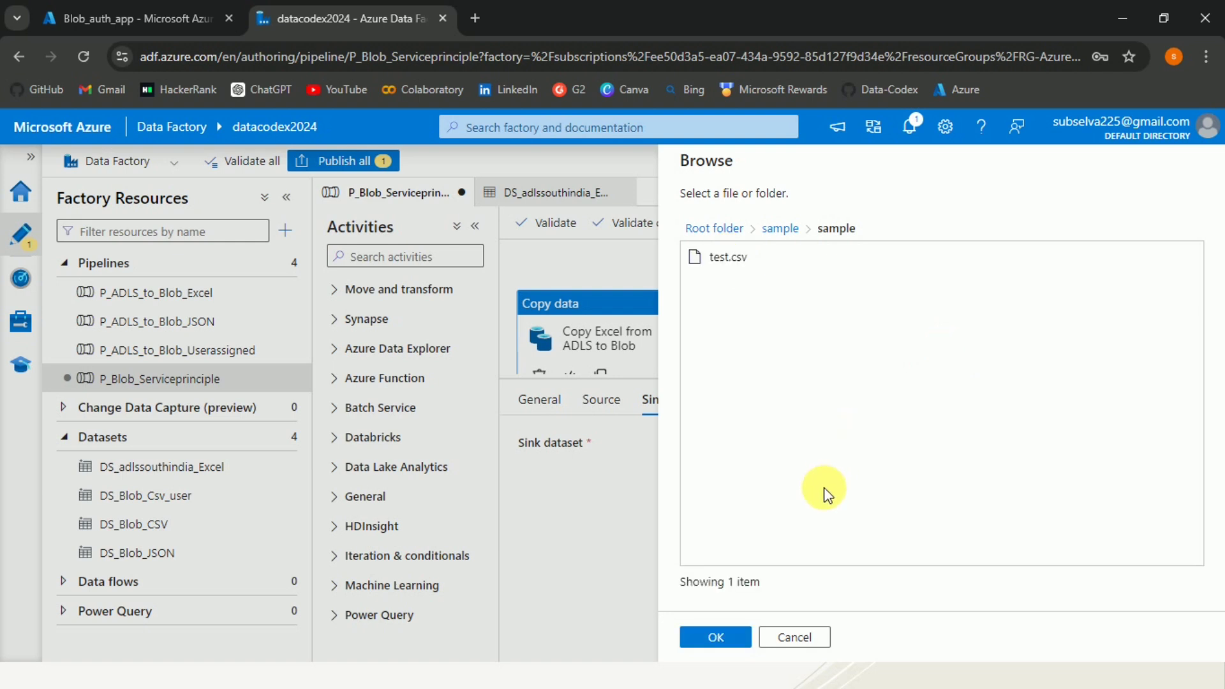
{"action": "left_click", "coordinate": [727, 635]}
{"action": "left_click", "coordinate": [1052, 326]}
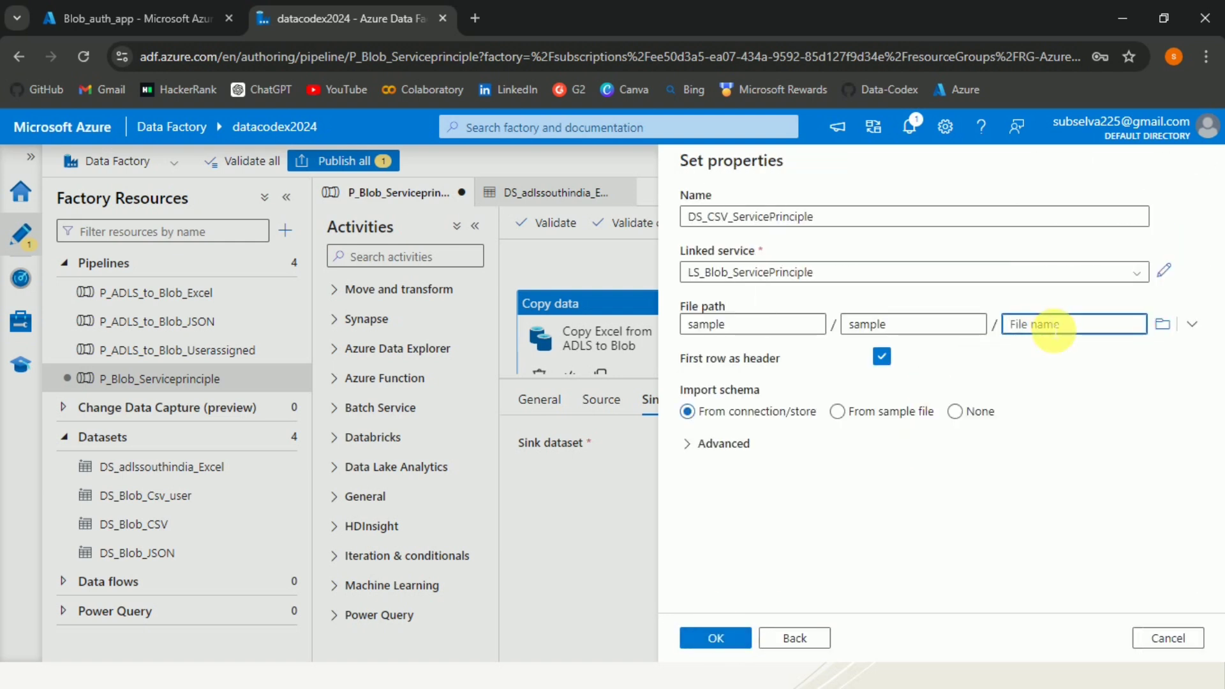
{"action": "type", "text": "sample.csv"}
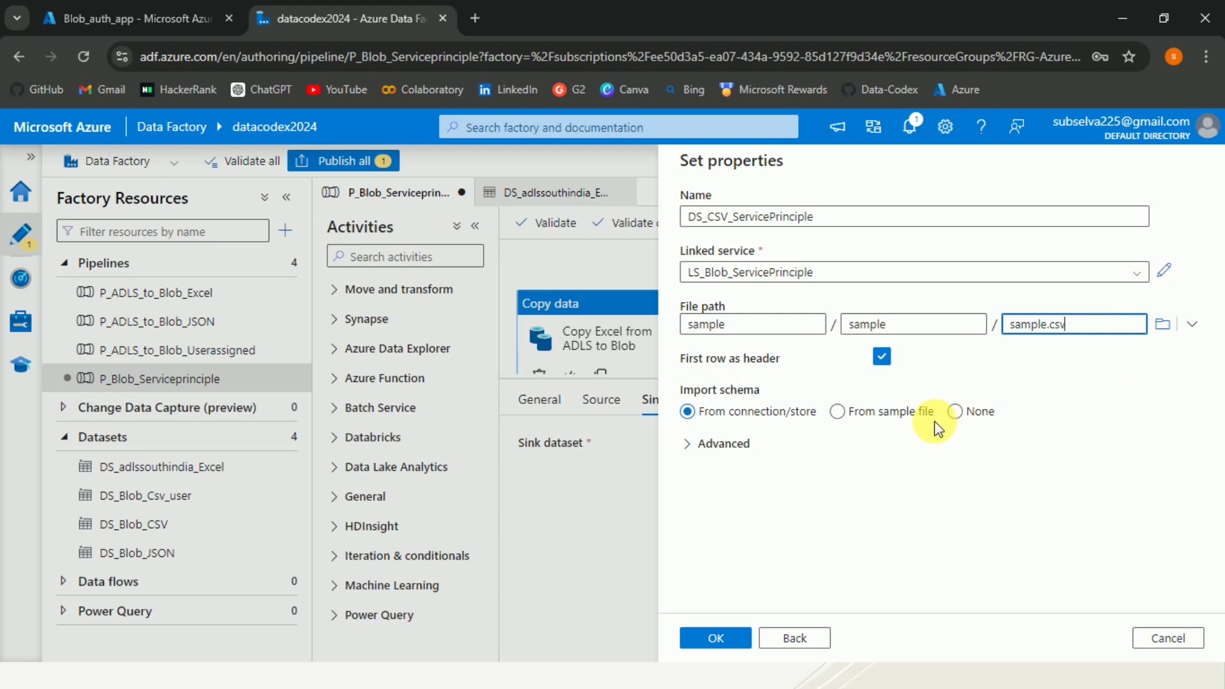
{"action": "left_click", "coordinate": [957, 411]}
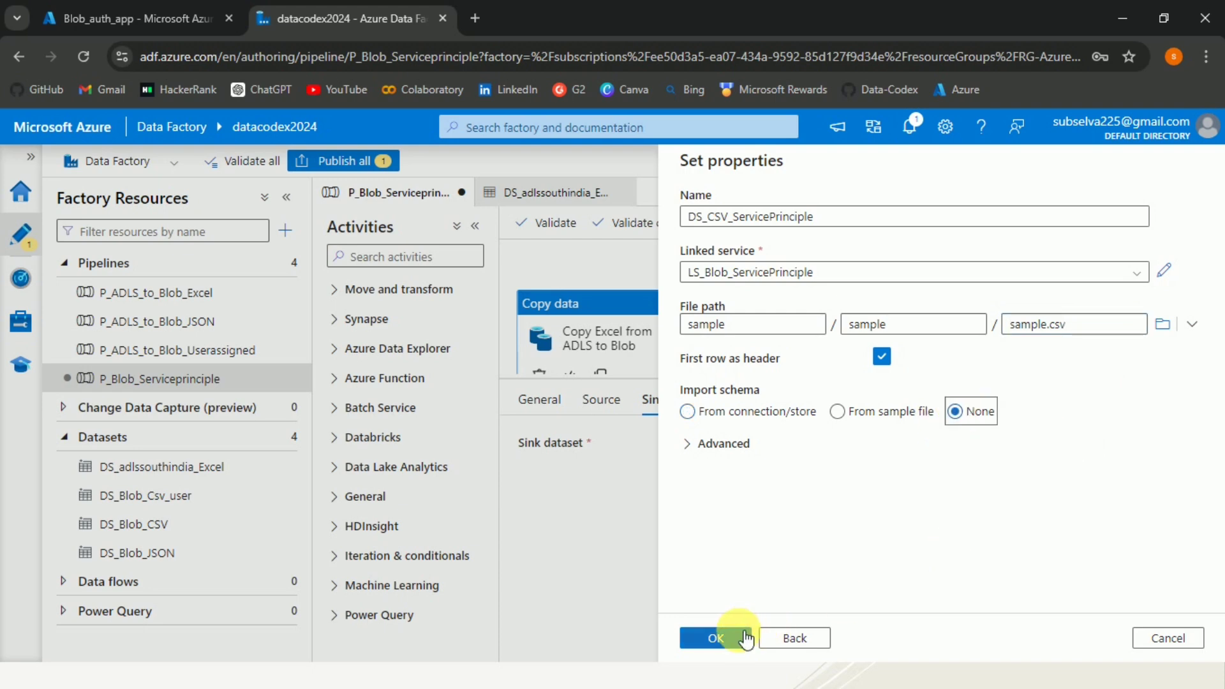
{"action": "left_click", "coordinate": [716, 638]}
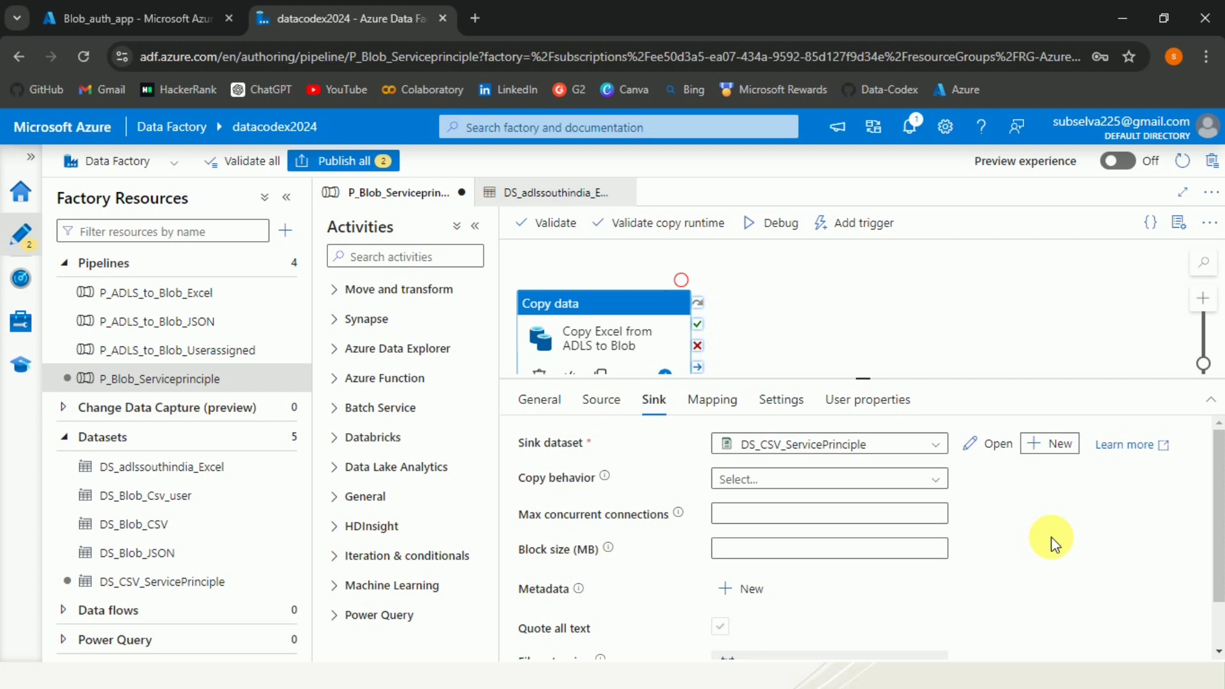
Validate the P_Blob_Serviceprinciple pipeline and start a debug run, refreshing the run status
{"action": "left_click_drag", "start_coordinate": [622, 298], "coordinate": [745, 267]}
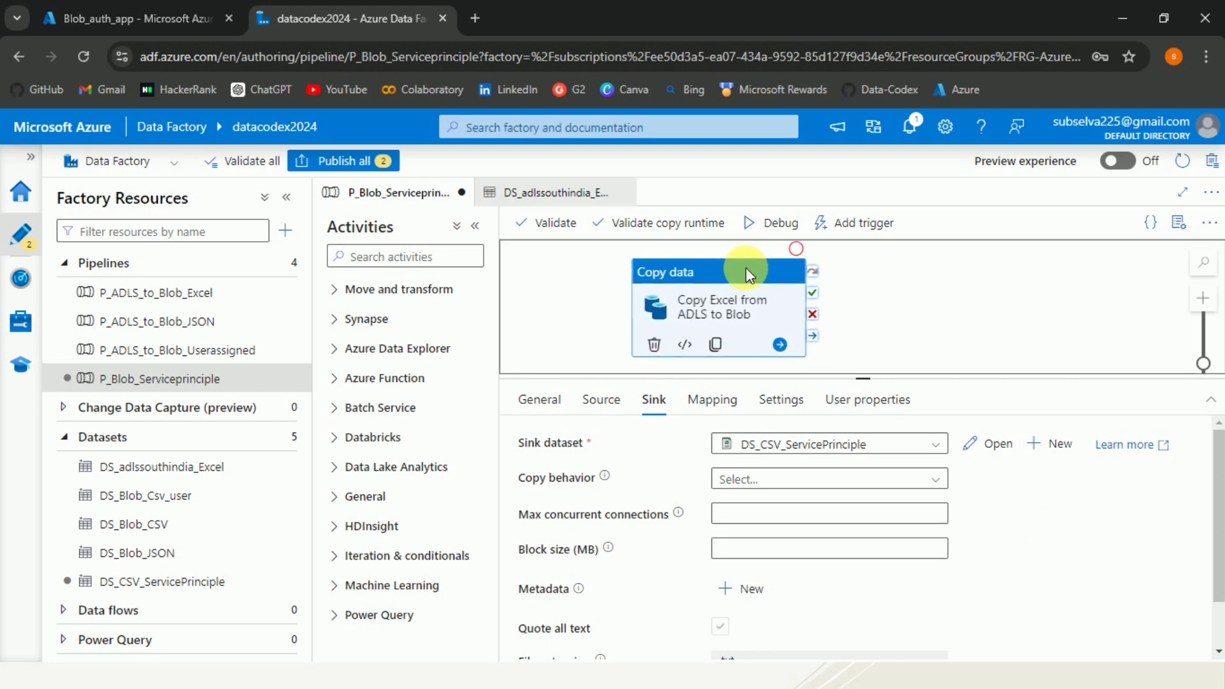
{"action": "left_click", "coordinate": [561, 226]}
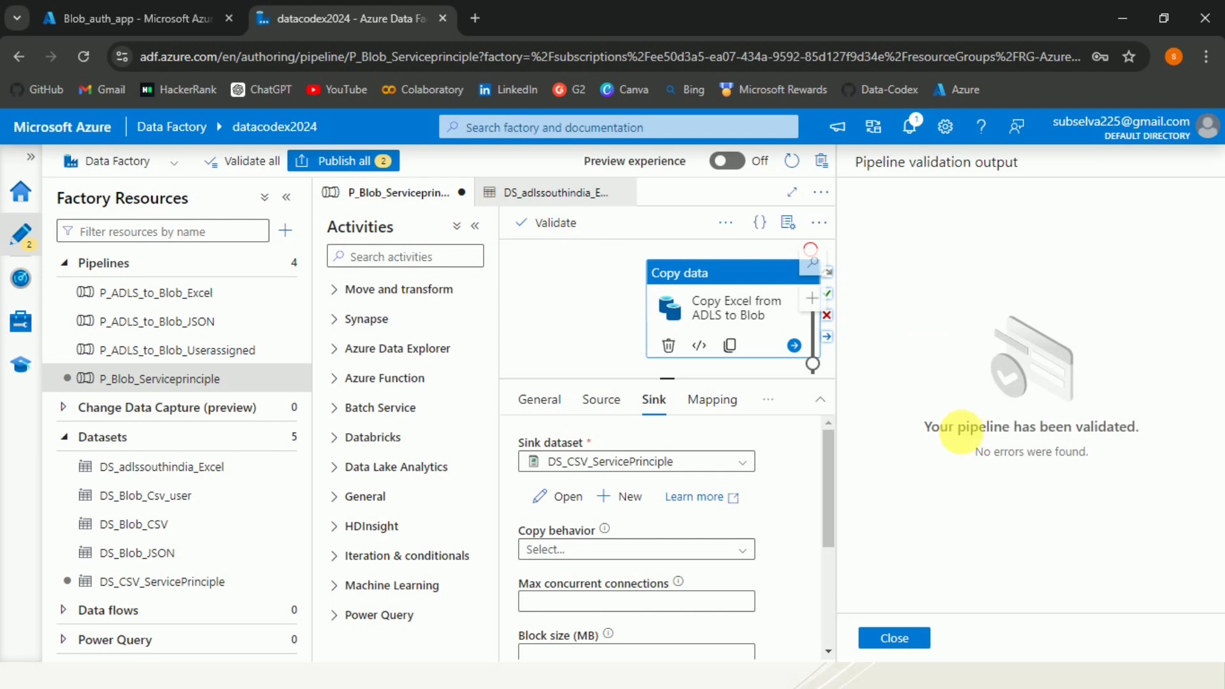
{"action": "left_click", "coordinate": [906, 640]}
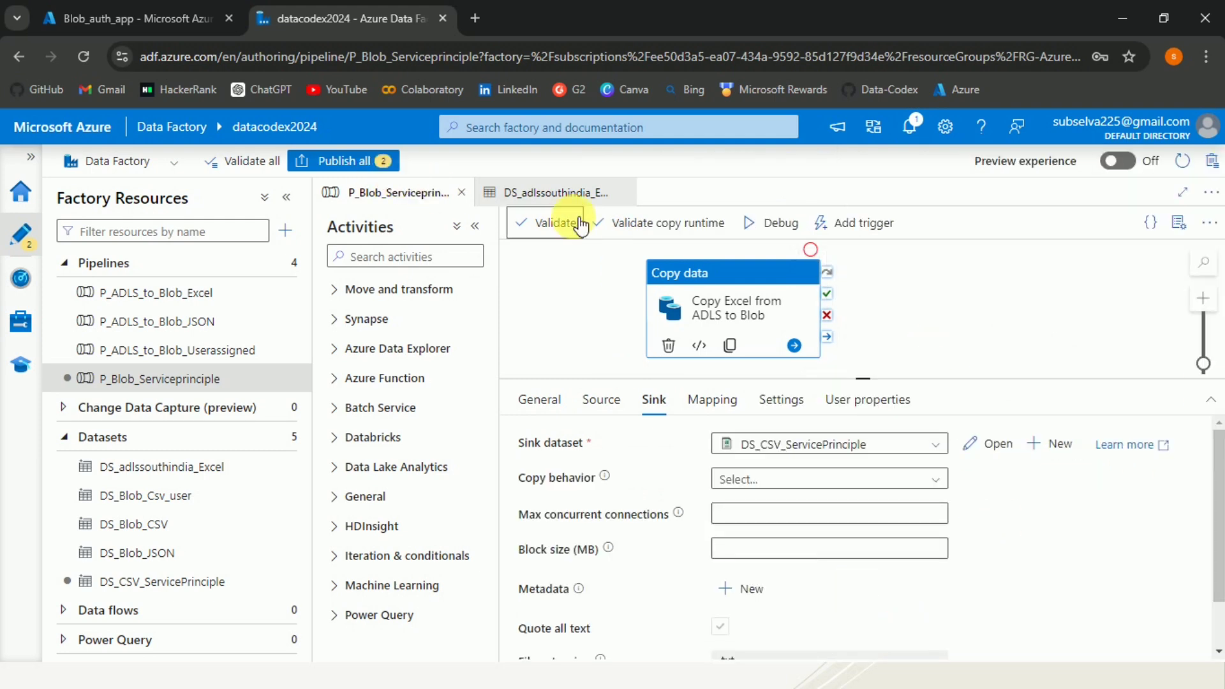
{"action": "left_click", "coordinate": [780, 223]}
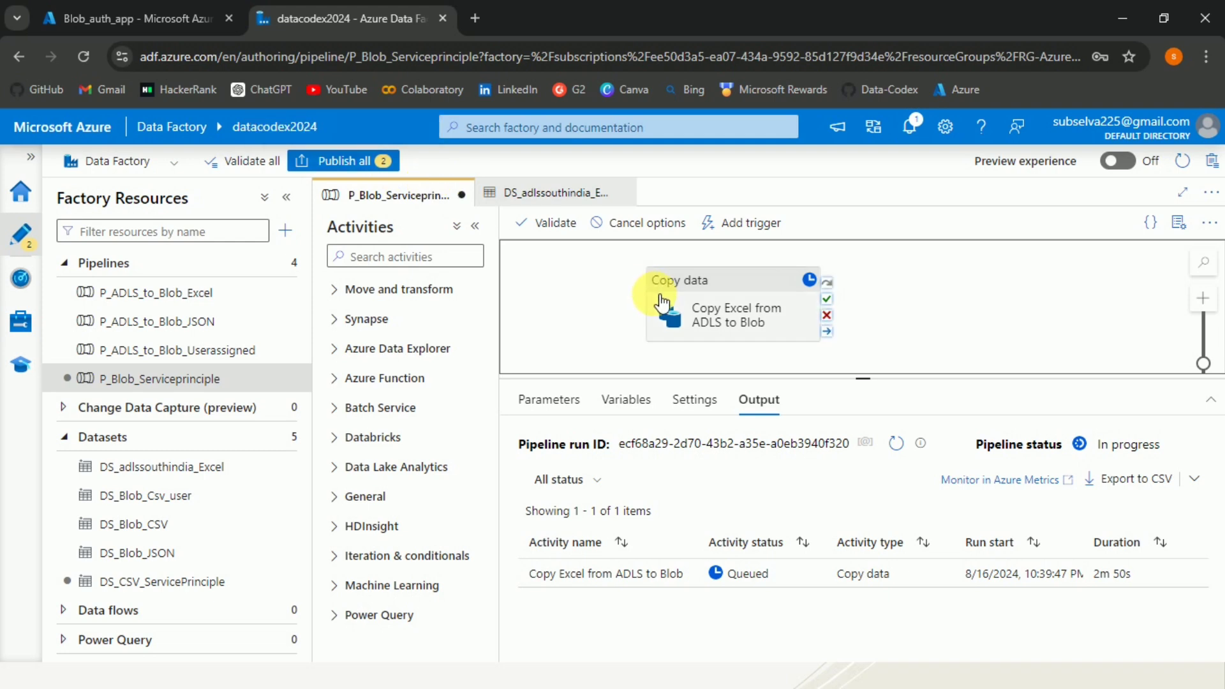
{"action": "left_click", "coordinate": [896, 443]}
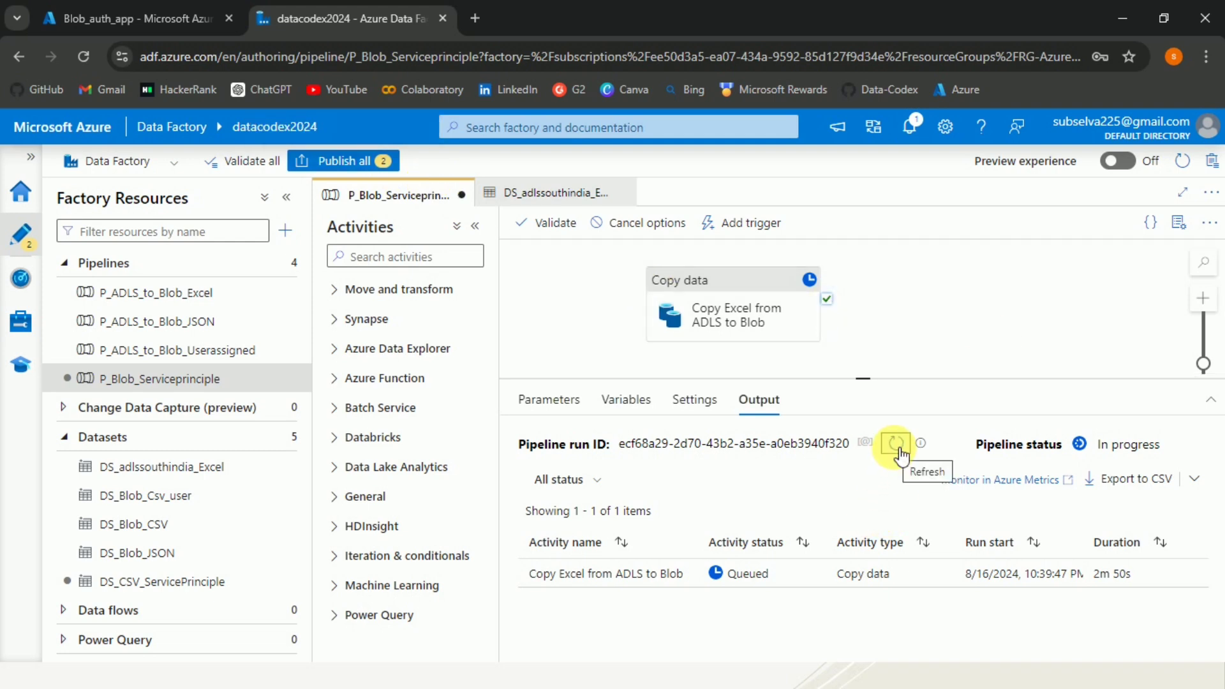